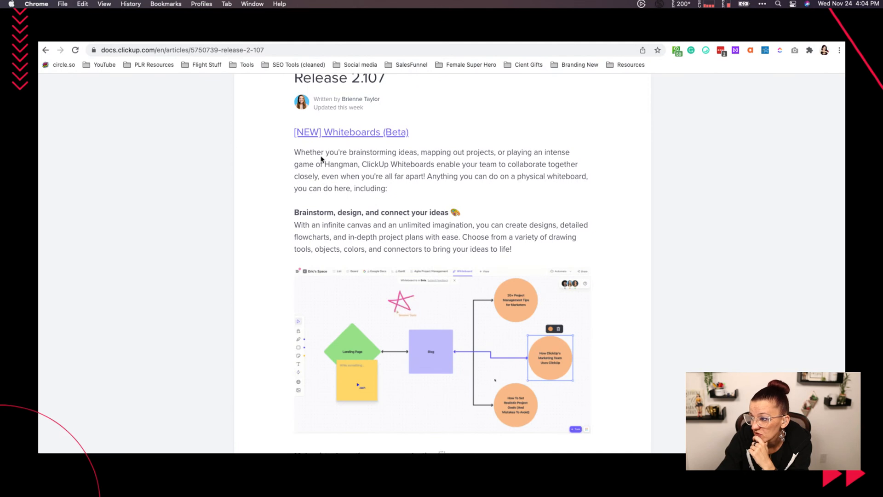
# - Read through the Whiteboards (Beta) section of the Release 2.107 notes, including the Hotkey shortcuts and getting-started parts
pyautogui.scroll(-2, 363, 209)
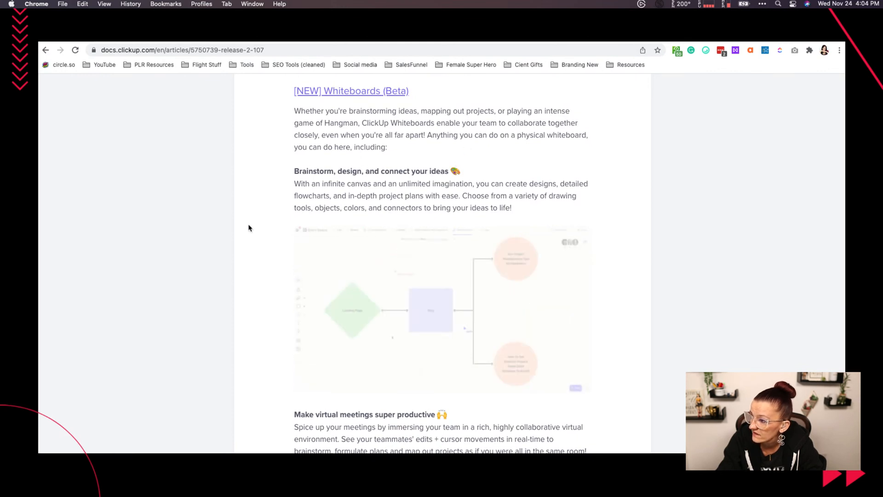
pyautogui.scroll(-1, 336, 175)
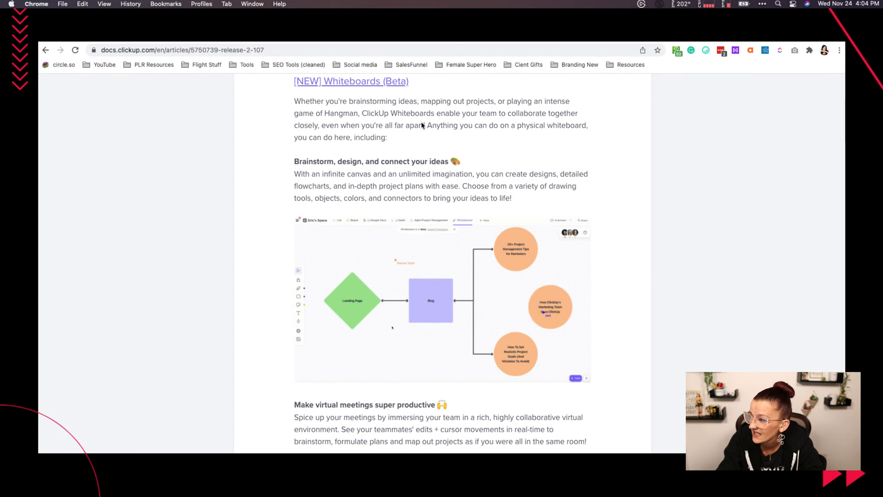
pyautogui.doubleClick(455, 127)
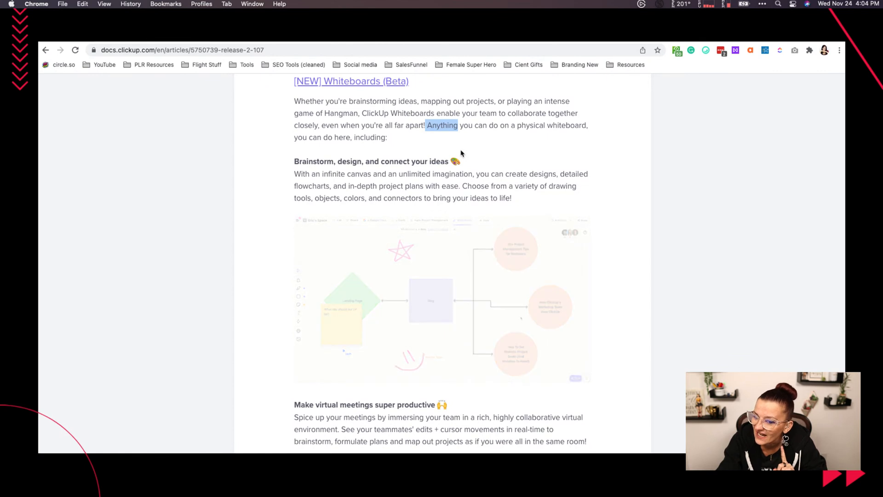
pyautogui.scroll(-3, 400, 148)
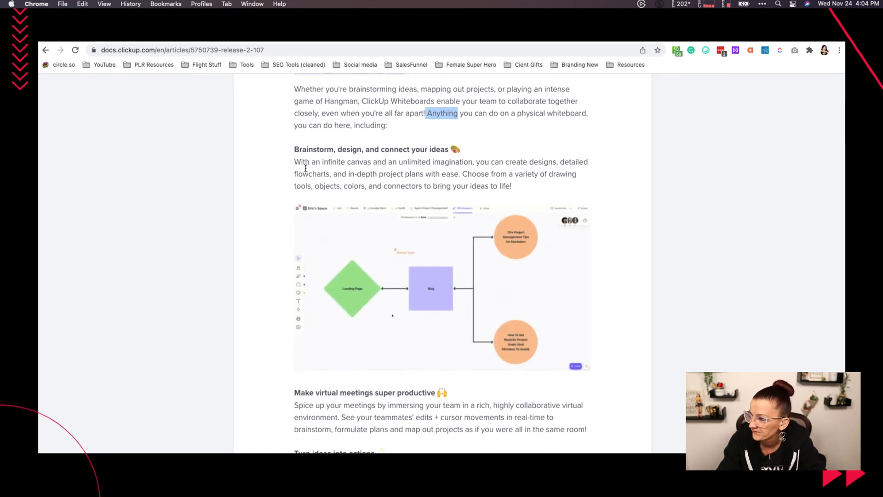
pyautogui.scroll(-2, 269, 196)
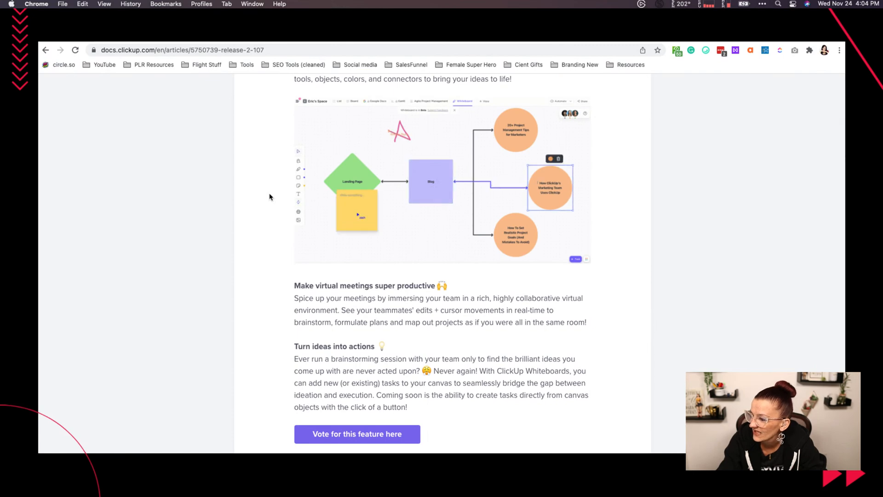
pyautogui.scroll(-10, 270, 193)
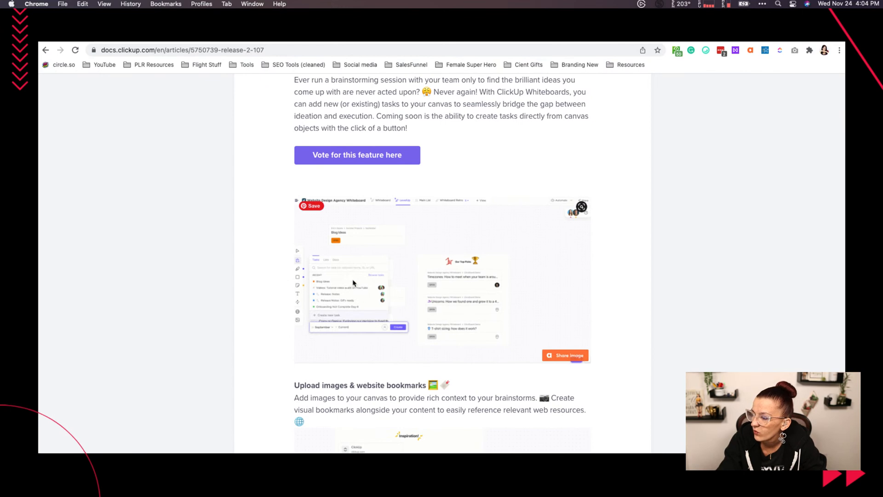
pyautogui.scroll(-6, 368, 276)
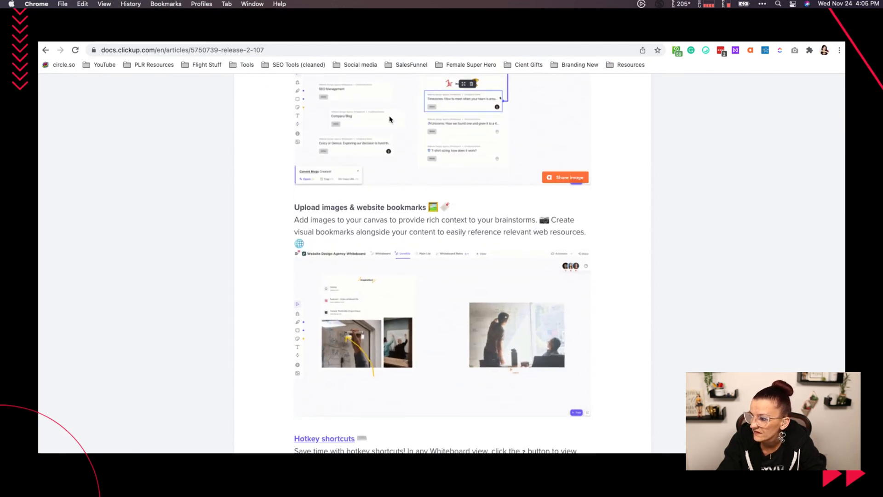
pyautogui.scroll(-2, 394, 240)
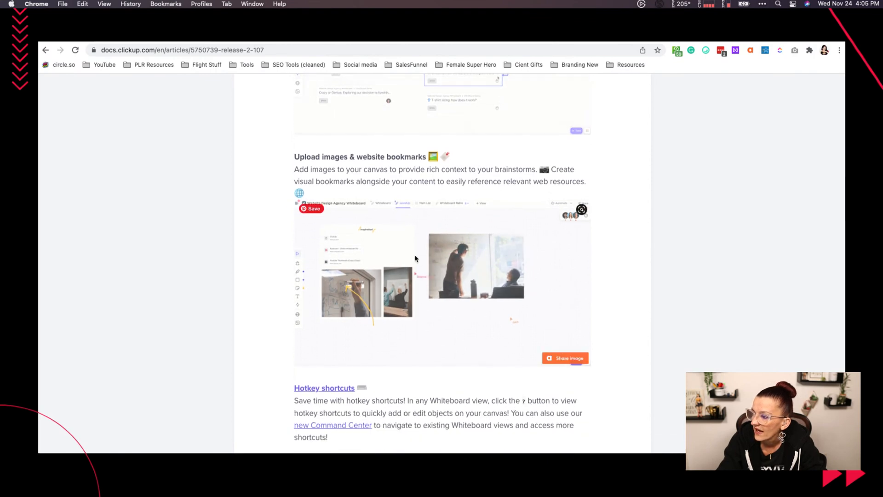
pyautogui.scroll(-10, 387, 310)
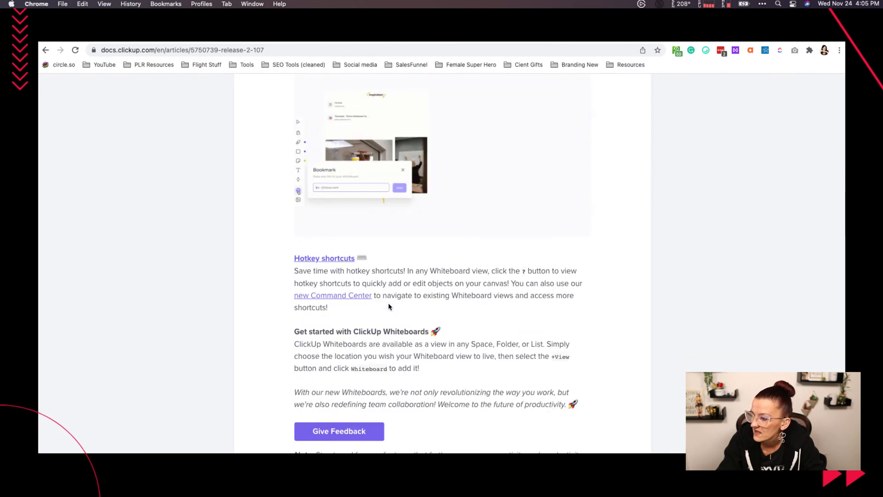
pyautogui.scroll(18, 388, 306)
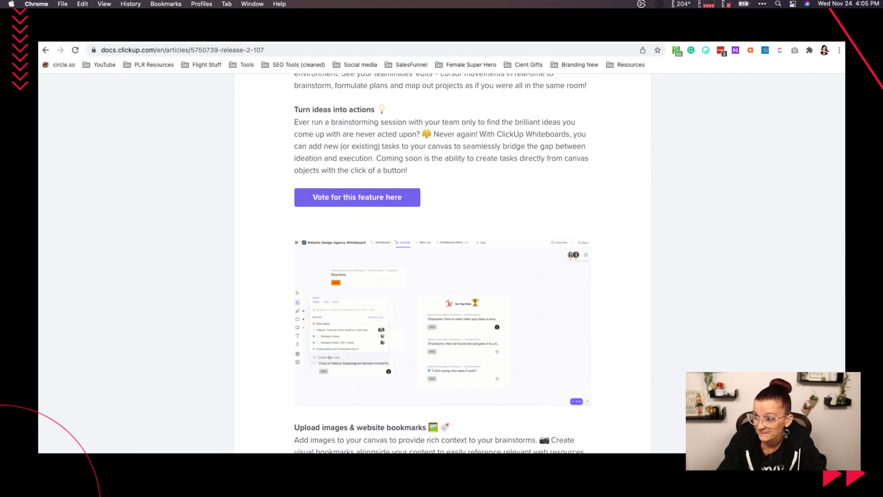
# - Switch to the ClickUp workspace and open the Whiteboard view at the Everything level
pyautogui.click(198, 36)
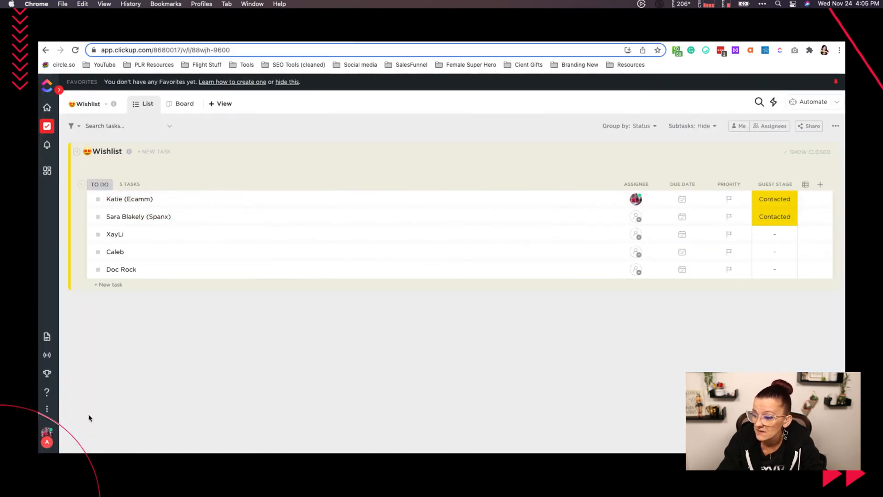
pyautogui.moveTo(49, 110)
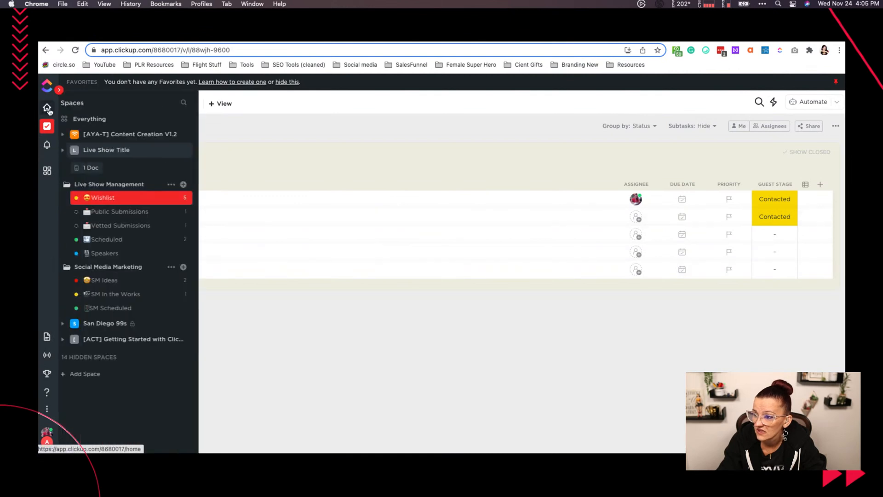
pyautogui.click(85, 119)
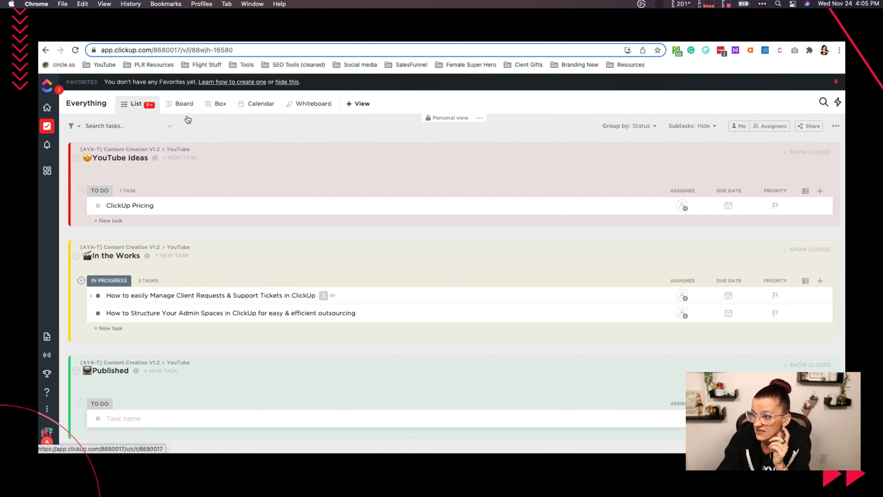
pyautogui.click(314, 104)
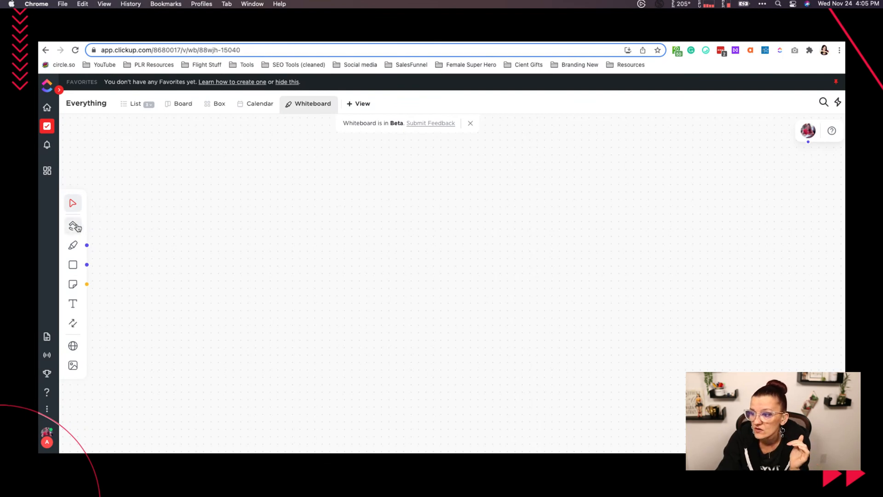
# - Add the existing Live Show Promo task to the whiteboard as a card and place it near the canvas's upper middle
pyautogui.click(72, 205)
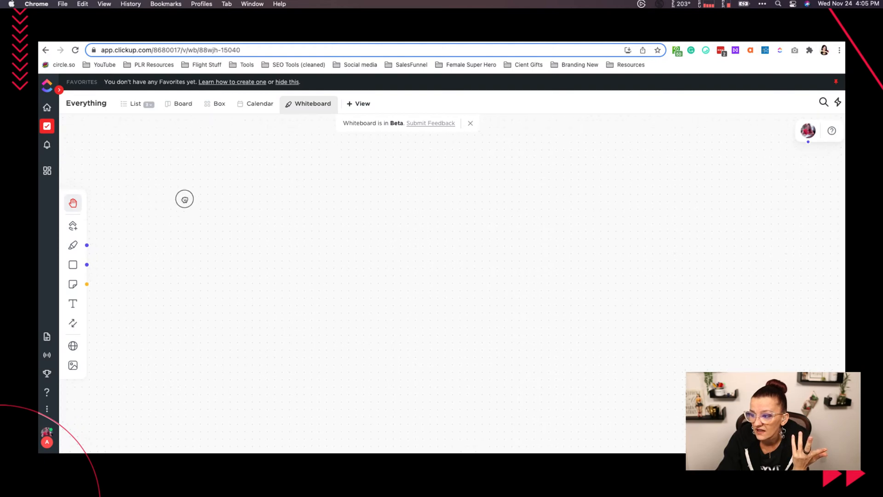
pyautogui.click(72, 225)
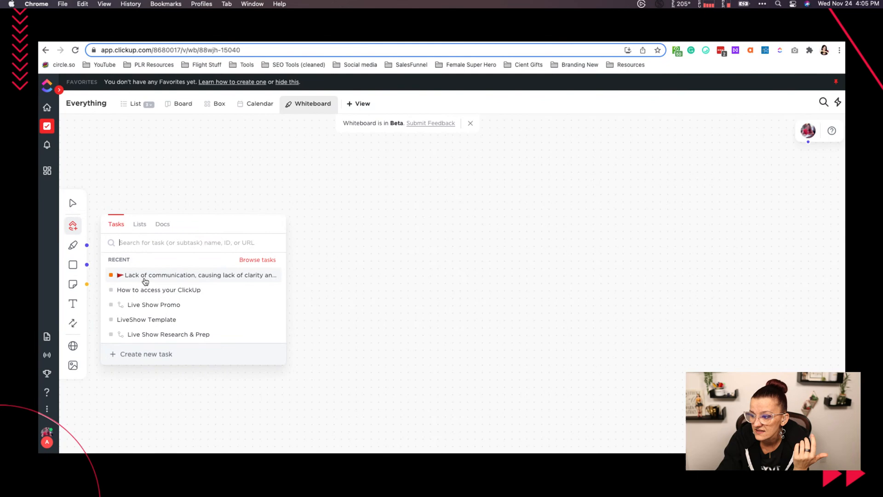
pyautogui.click(158, 305)
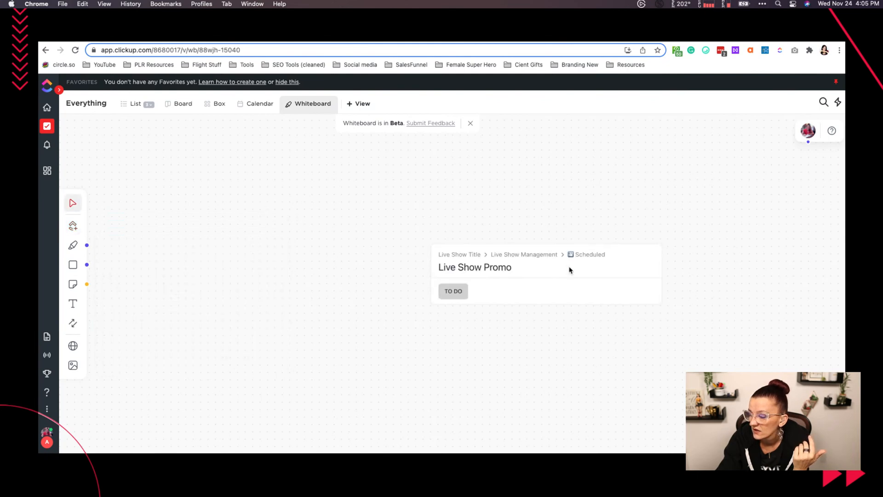
pyautogui.moveTo(538, 270); pyautogui.dragTo(458, 212)
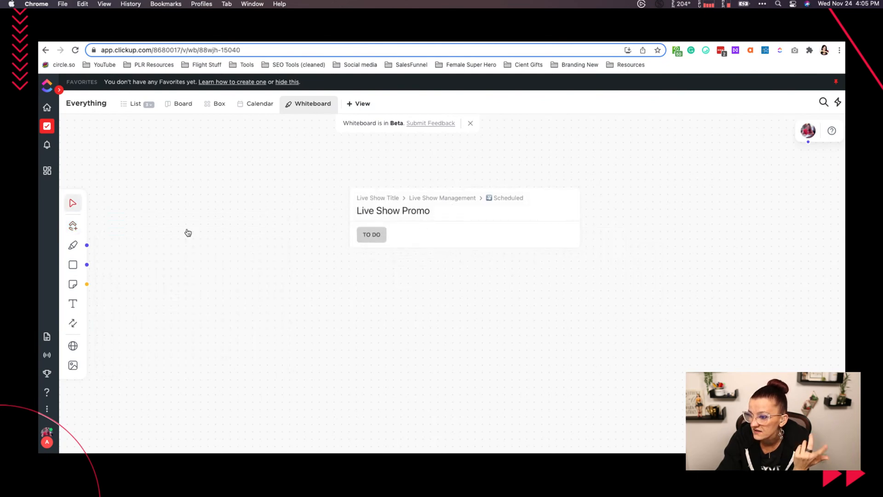
# - Check which item types besides tasks can be added, and move the Live Show Promo card farther left on the canvas
pyautogui.click(72, 227)
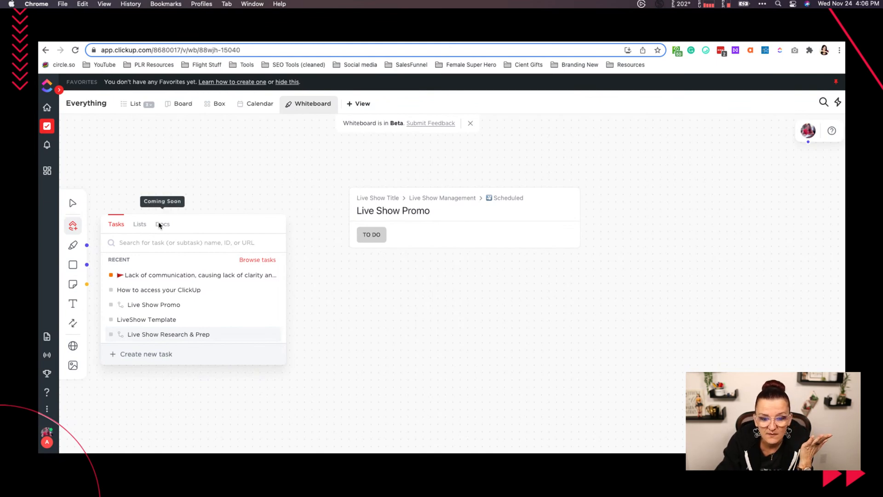
pyautogui.click(332, 301)
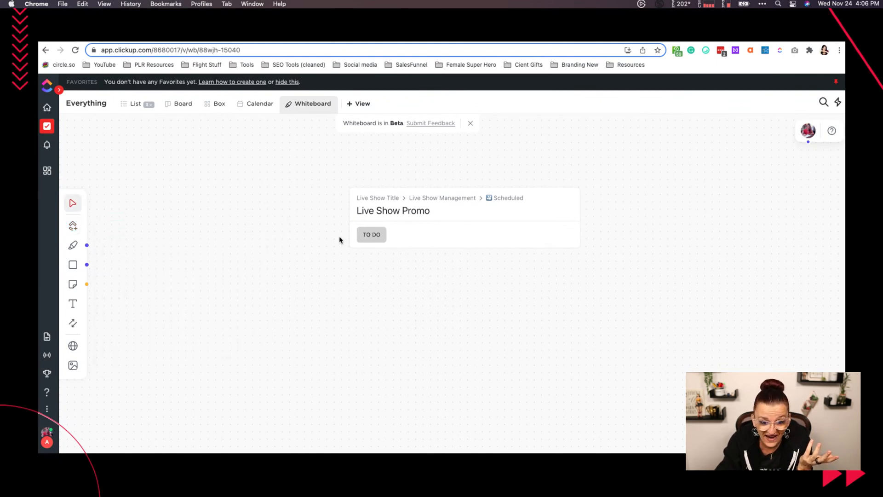
pyautogui.moveTo(413, 199); pyautogui.dragTo(282, 181)
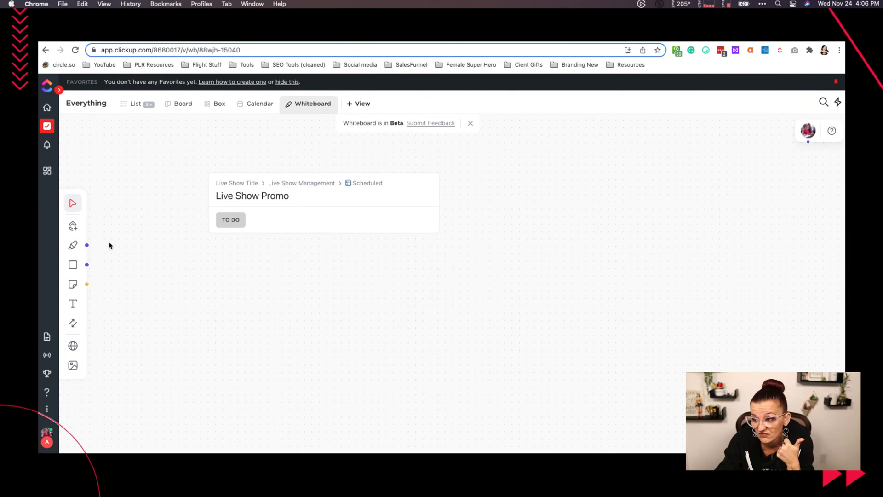
# - Draw a freehand purple scribble with the pen below the Live Show Promo card
pyautogui.click(73, 245)
pyautogui.moveTo(219, 277)
pyautogui.mouseDown()
pyautogui.moveTo(225, 303)
pyautogui.moveTo(176, 290)
pyautogui.moveTo(211, 322)
pyautogui.moveTo(276, 307)
pyautogui.mouseUp()
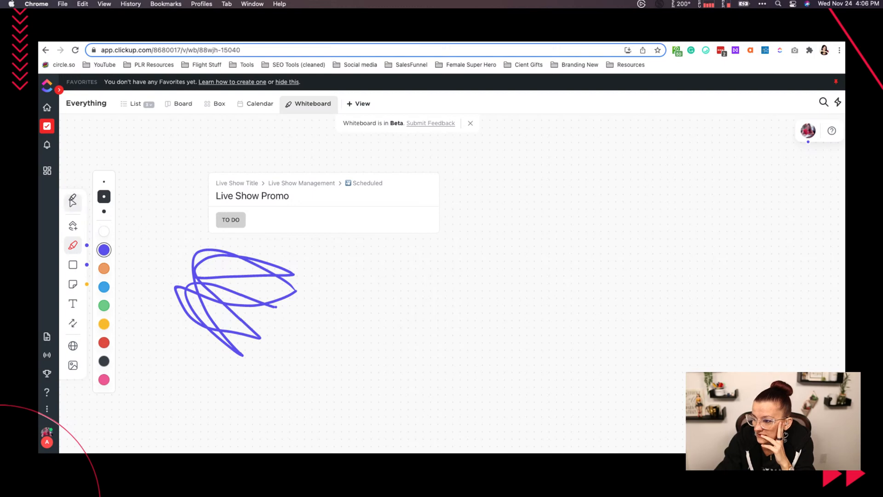
# - Try selecting the purple scribble directly and with a selection box around it
pyautogui.click(73, 202)
pyautogui.click(230, 278)
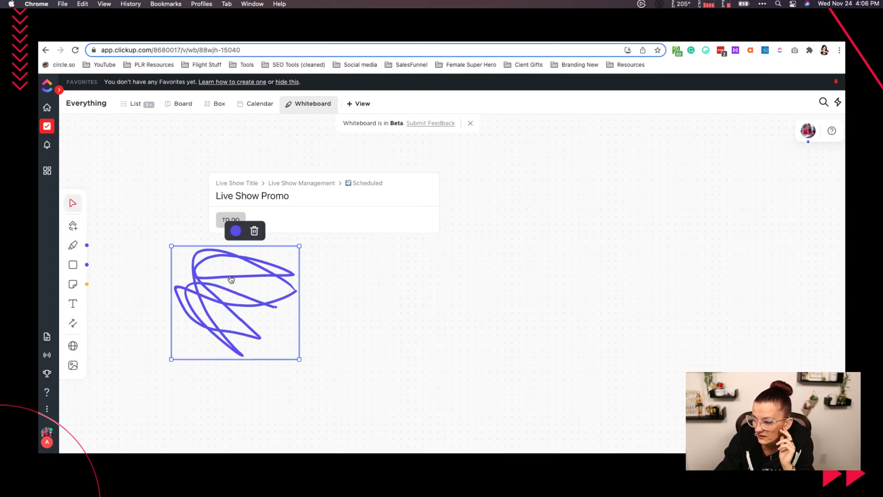
pyautogui.click(257, 237)
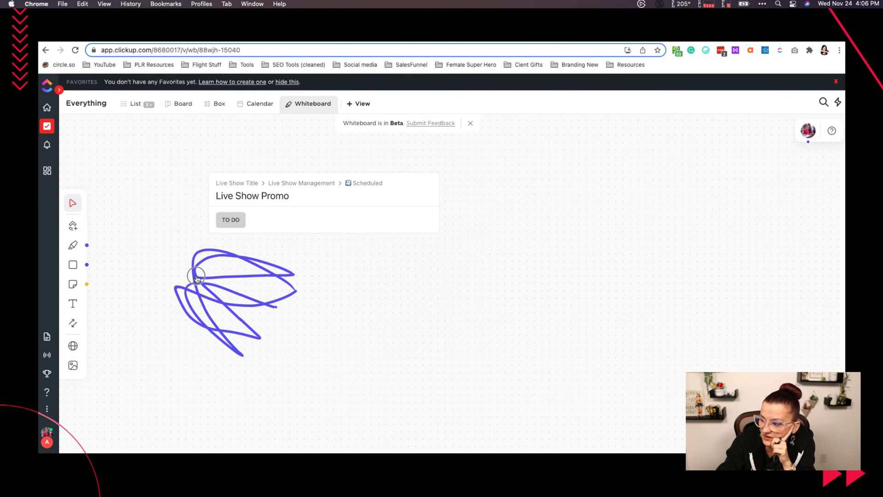
pyautogui.moveTo(342, 341)
pyautogui.mouseDown()
pyautogui.moveTo(169, 274)
pyautogui.moveTo(186, 275)
pyautogui.mouseUp()
pyautogui.moveTo(294, 380); pyautogui.dragTo(171, 258)
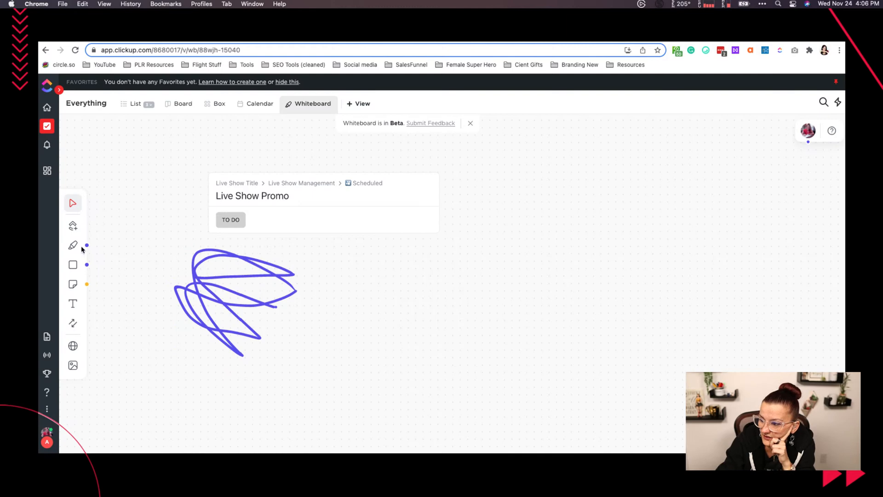
# - Place a purple square shape beside the scribble and enlarge it from its corner
pyautogui.click(72, 264)
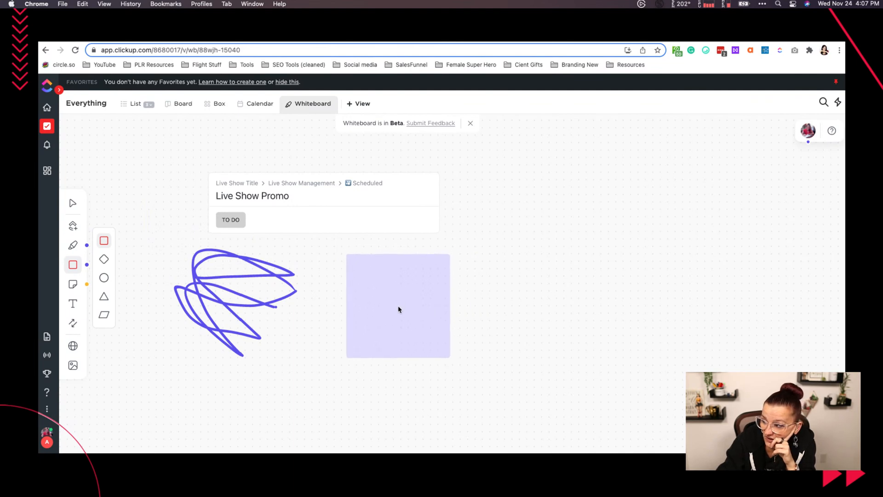
pyautogui.click(399, 305)
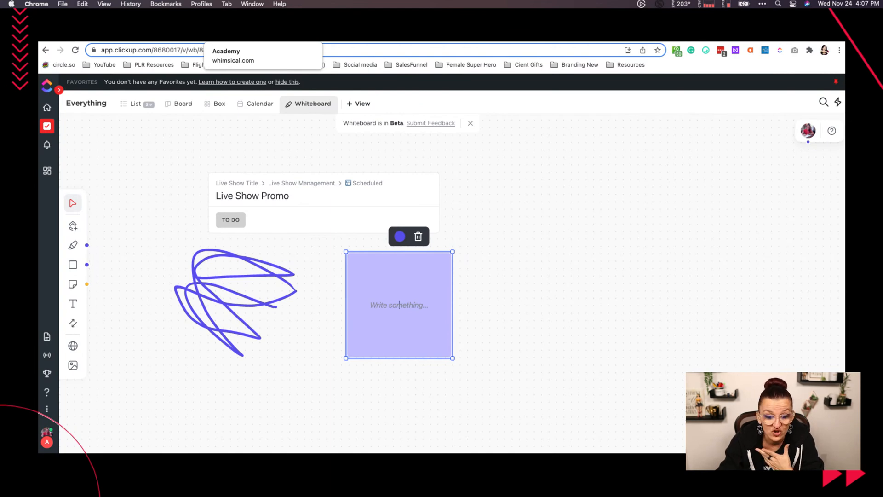
pyautogui.click(231, 34)
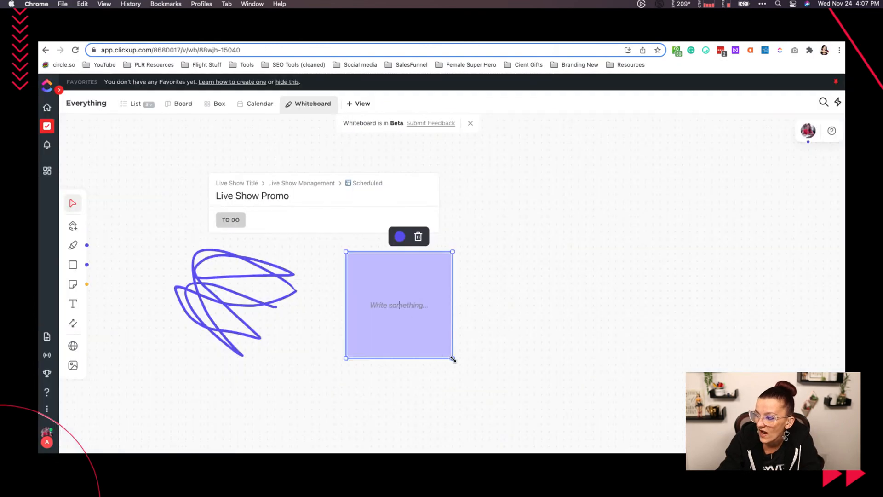
pyautogui.moveTo(452, 358); pyautogui.dragTo(483, 301)
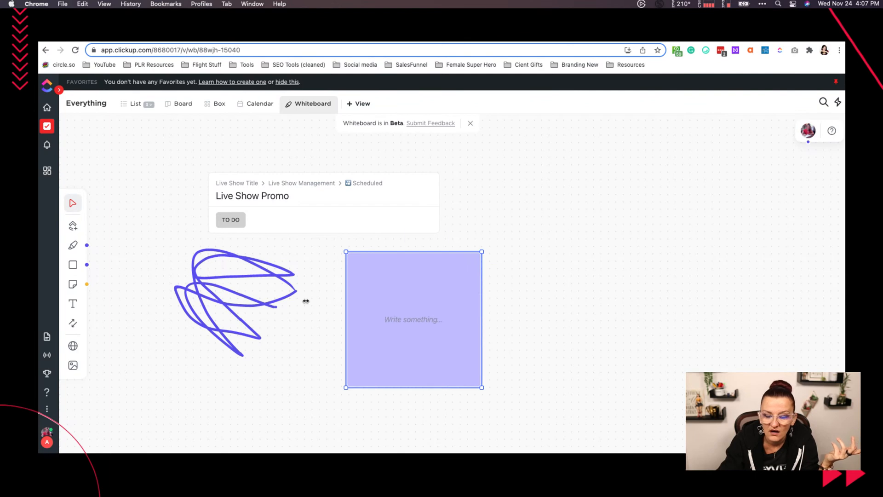
# - Add a second purple square over the scribble and a yellow sticky note beside the Live Show Promo card
pyautogui.click(74, 265)
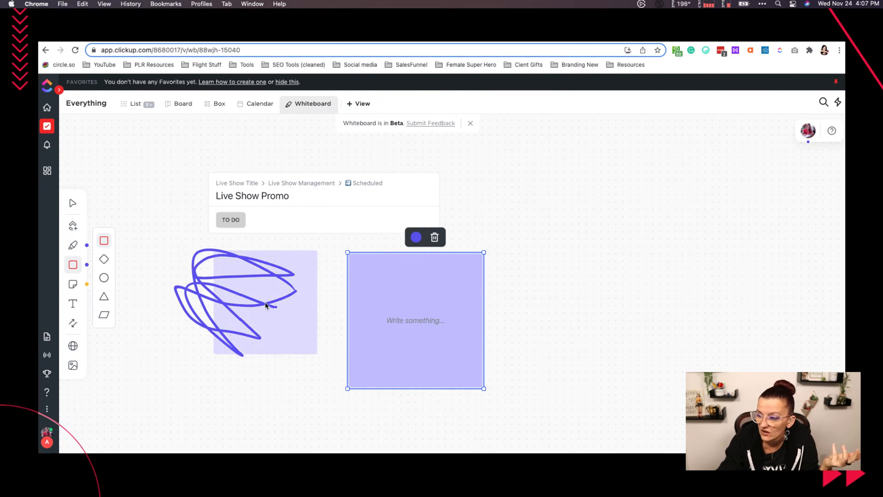
pyautogui.click(276, 314)
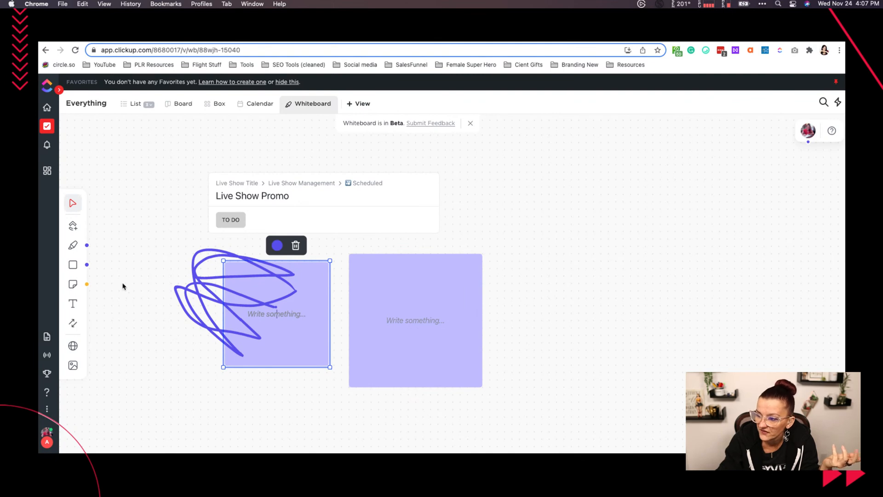
pyautogui.click(73, 285)
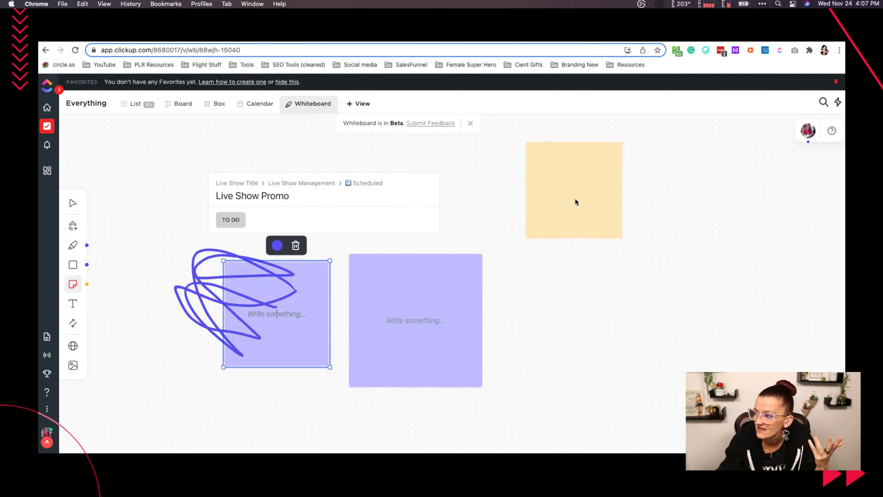
pyautogui.click(558, 203)
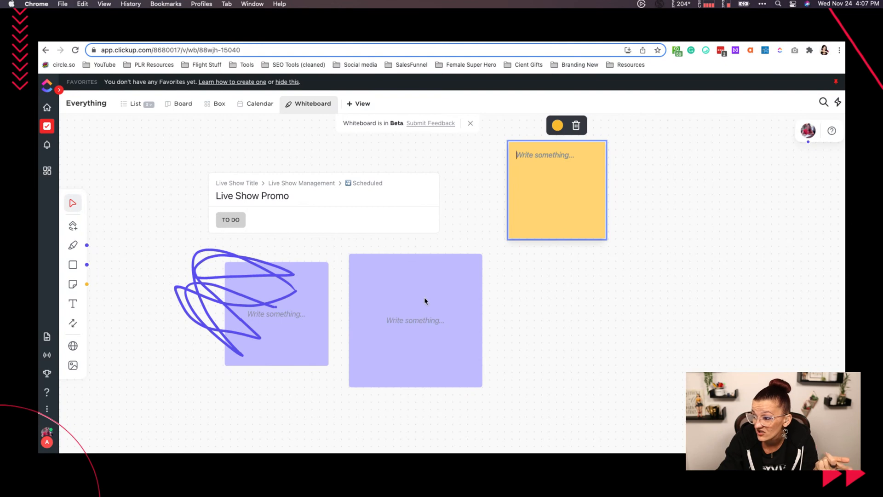
# - Move the larger purple square up so it meets the Live Show Promo card, and deselect it
pyautogui.moveTo(401, 297); pyautogui.dragTo(409, 277)
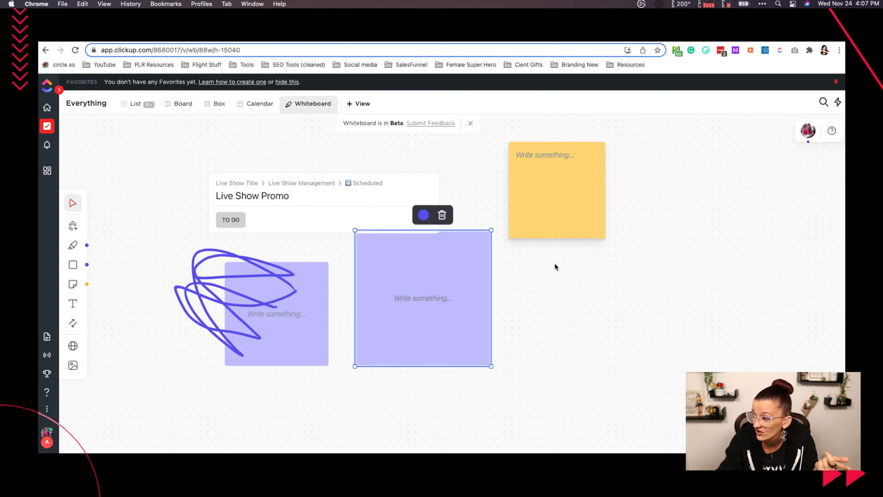
pyautogui.click(571, 311)
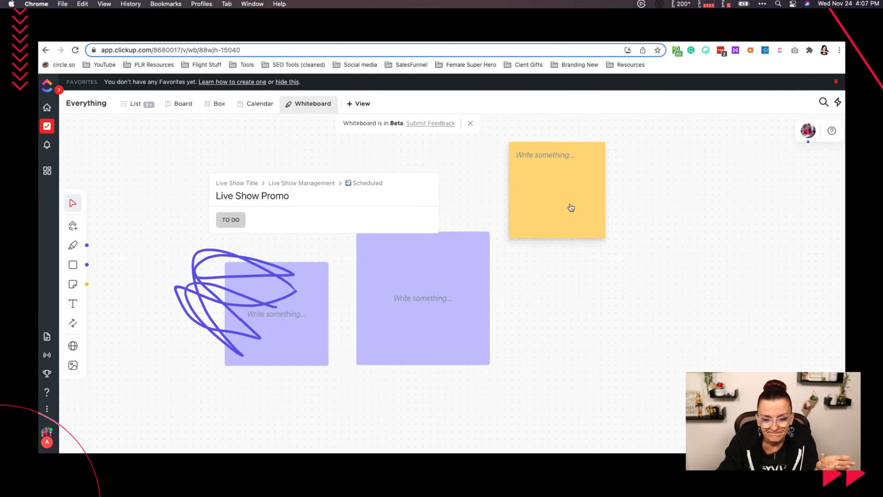
# - Flatten the larger purple square into a wide rectangle by adjusting its edges, and place it just below the Live Show Promo card
pyautogui.click(467, 308)
pyautogui.moveTo(420, 366); pyautogui.dragTo(421, 285)
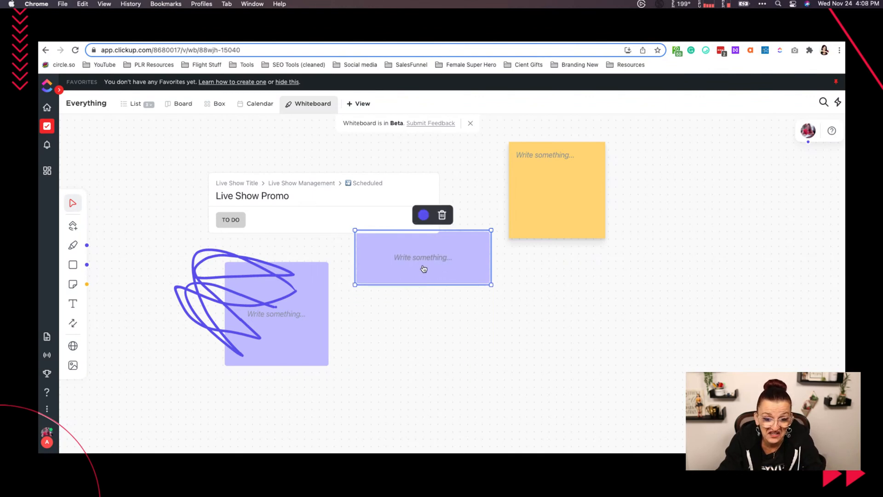
pyautogui.click(424, 268)
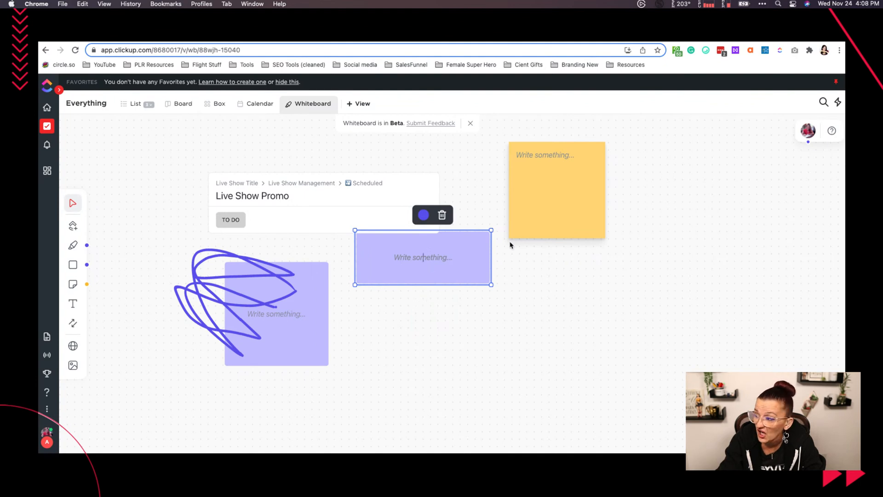
pyautogui.moveTo(449, 248); pyautogui.dragTo(429, 267)
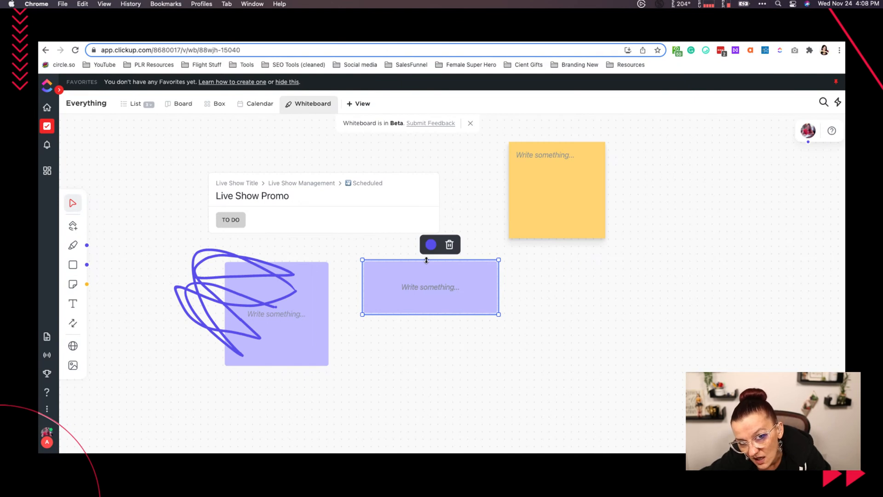
pyautogui.moveTo(427, 260); pyautogui.dragTo(425, 268)
pyautogui.moveTo(362, 291)
pyautogui.mouseDown()
pyautogui.moveTo(472, 300)
pyautogui.moveTo(354, 288)
pyautogui.mouseUp()
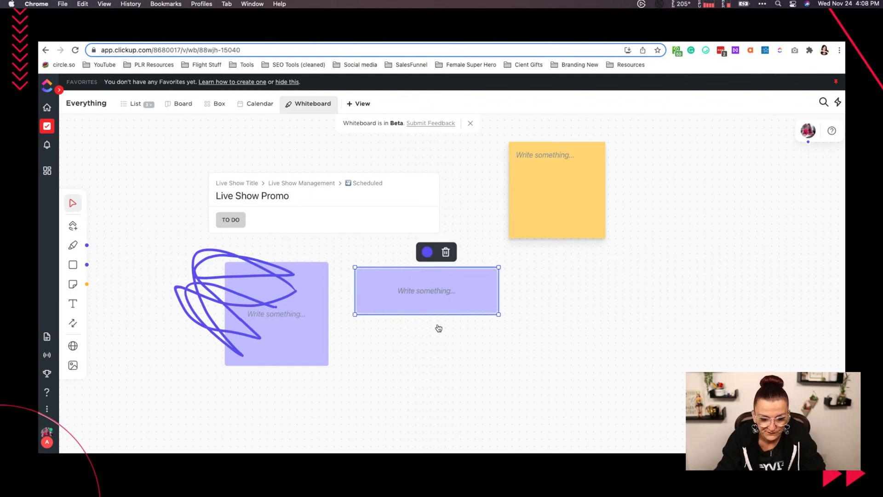
# - Label the wide purple rectangle "testing txt"
pyautogui.doubleClick(422, 293)
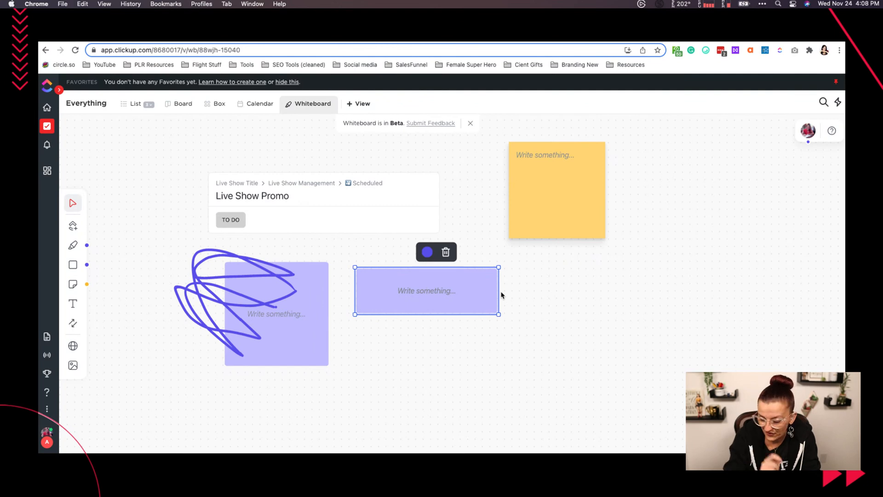
pyautogui.write('testing tes')
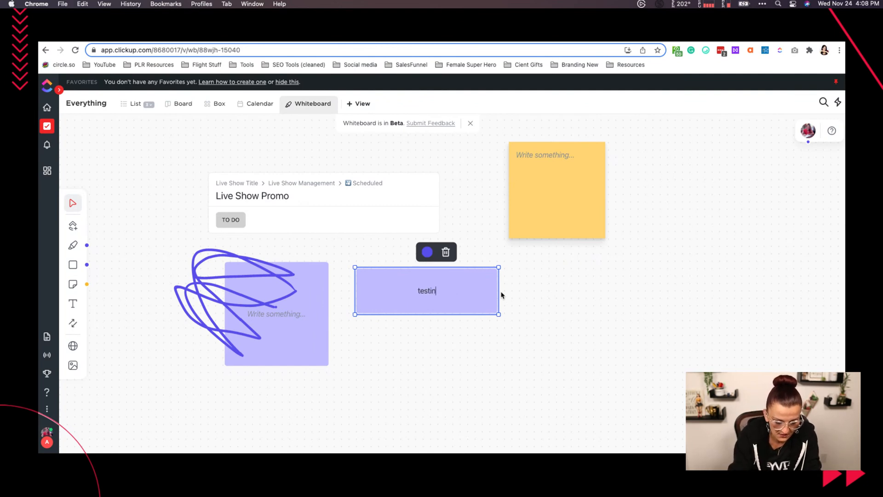
pyautogui.press('BackSpace')
pyautogui.press('BackSpace')
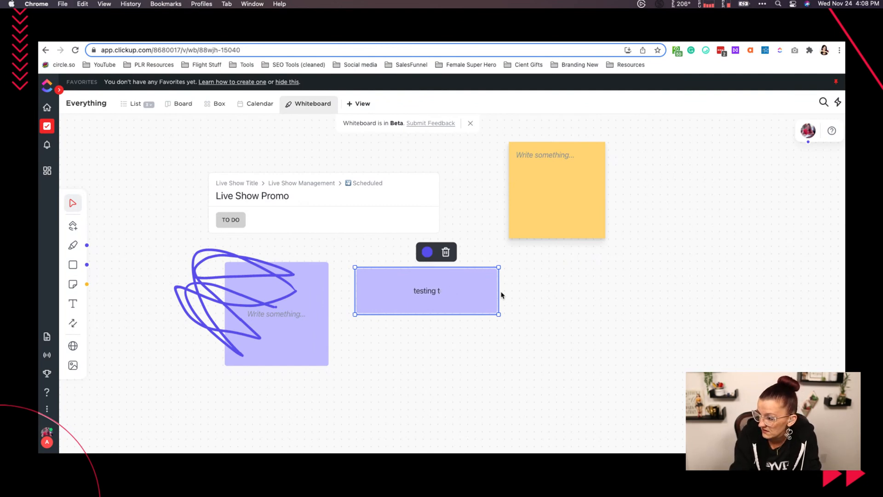
pyautogui.write('xt')
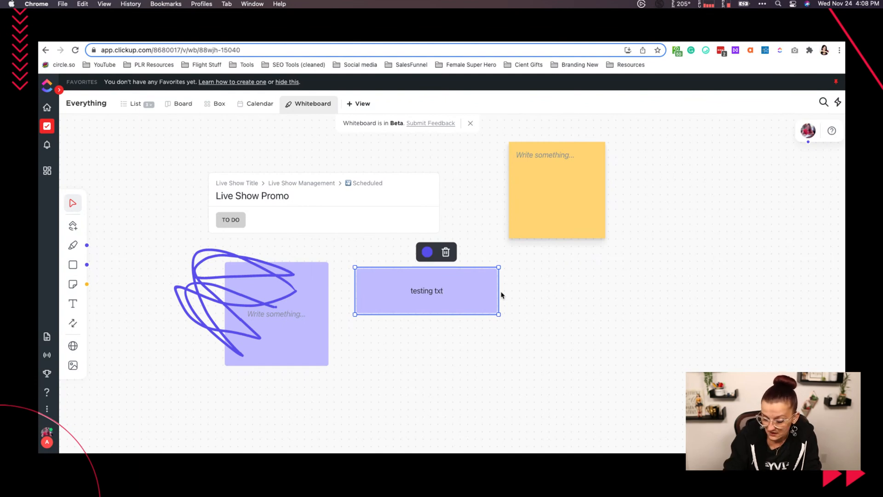
pyautogui.click(490, 312)
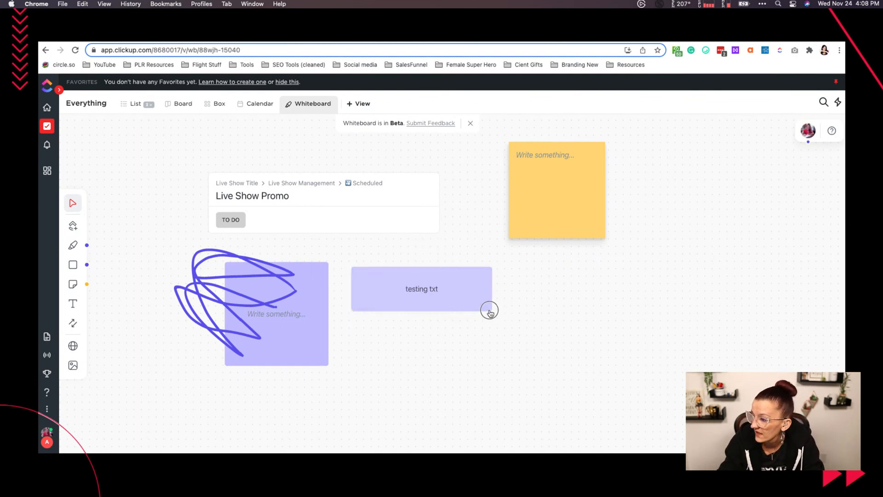
# - Shift the "testing txt" rectangle slightly right and make it narrower
pyautogui.click(483, 305)
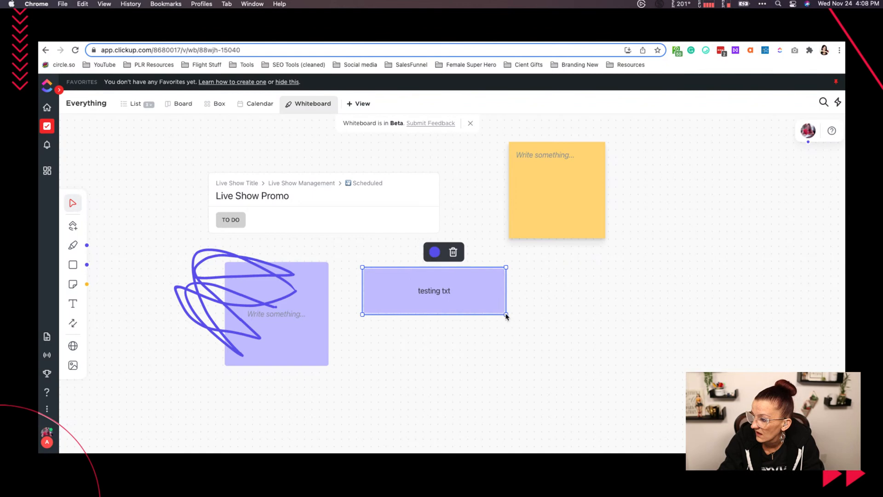
pyautogui.moveTo(505, 316); pyautogui.dragTo(395, 300)
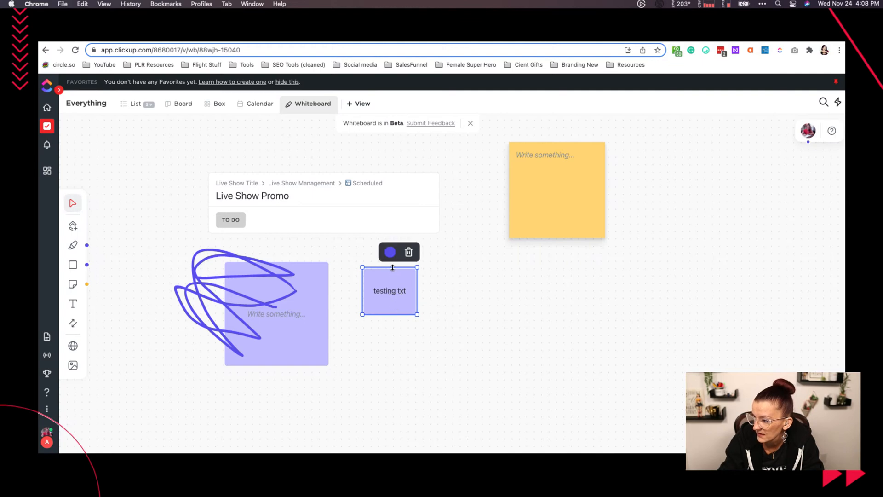
pyautogui.moveTo(392, 267); pyautogui.dragTo(390, 280)
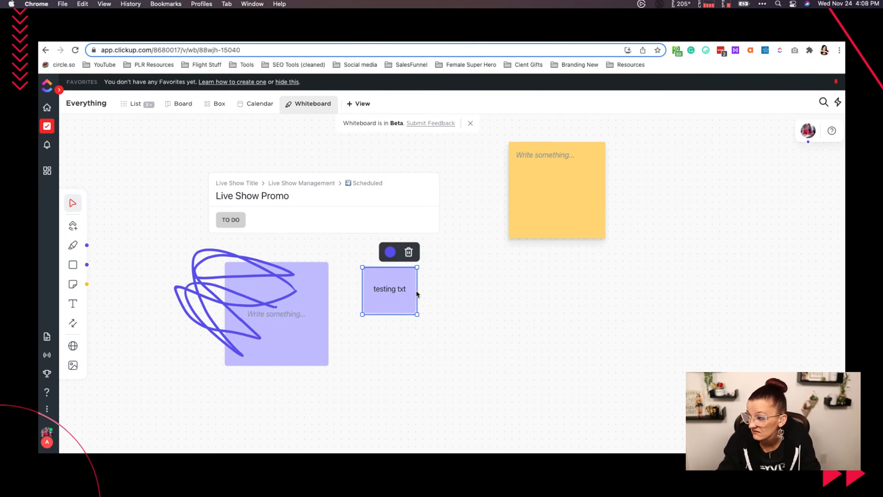
pyautogui.moveTo(416, 293); pyautogui.dragTo(457, 295)
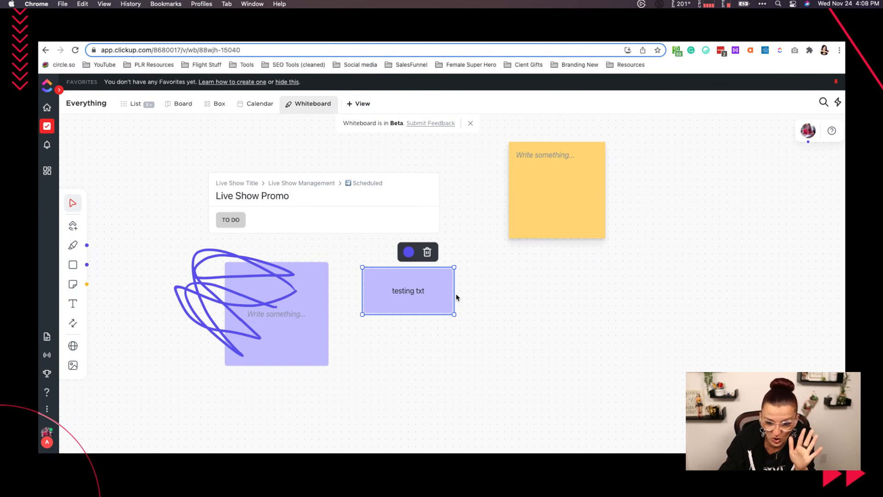
# - Reposition the "testing txt" rectangle slightly lower and further left, and bring the yellow sticky note a little closer to the Live Show Promo card
pyautogui.moveTo(386, 286); pyautogui.dragTo(384, 304)
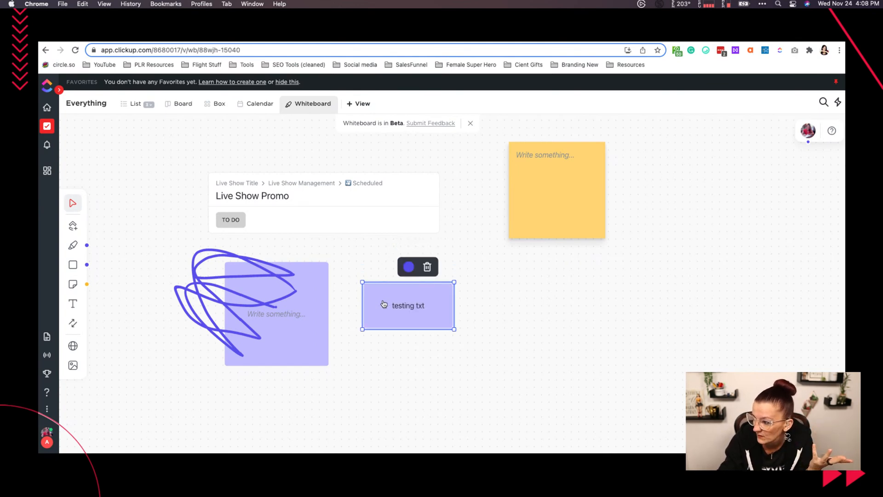
pyautogui.click(516, 307)
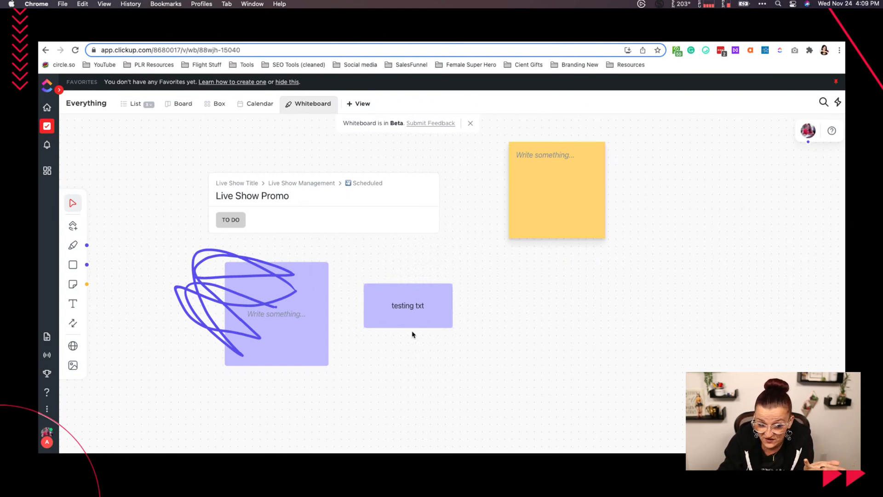
pyautogui.moveTo(567, 186); pyautogui.dragTo(548, 194)
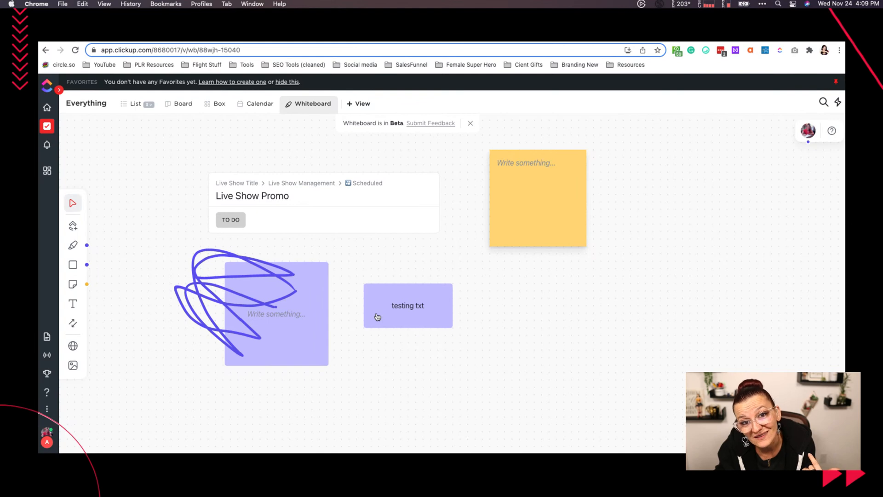
pyautogui.moveTo(430, 291); pyautogui.dragTo(414, 290)
# - Add a text element reading "header" and place it directly above the "testing txt" rectangle
pyautogui.click(74, 303)
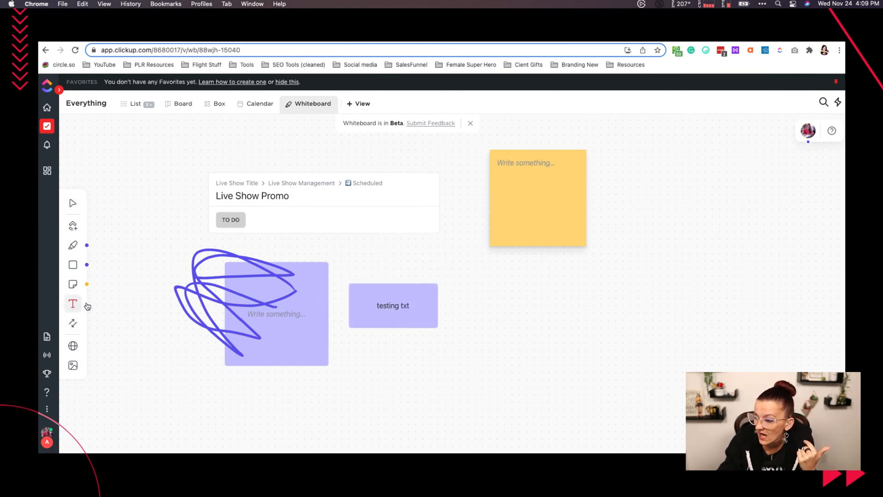
pyautogui.click(429, 261)
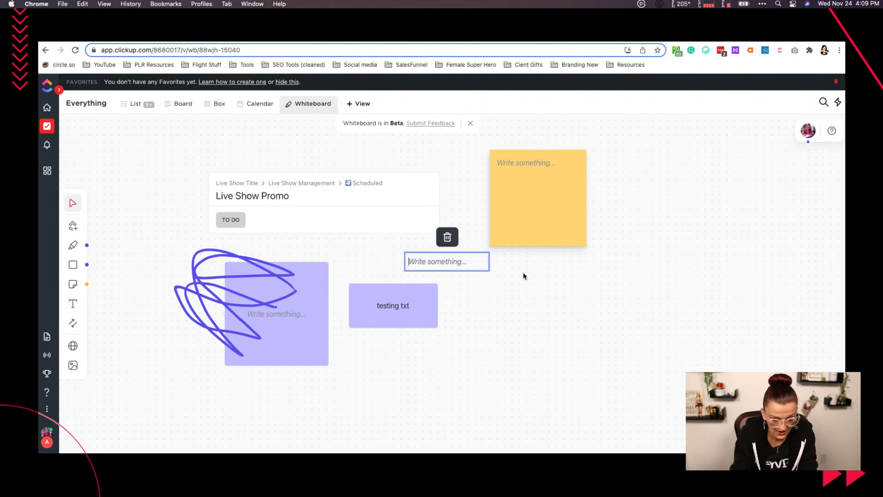
pyautogui.write('head')
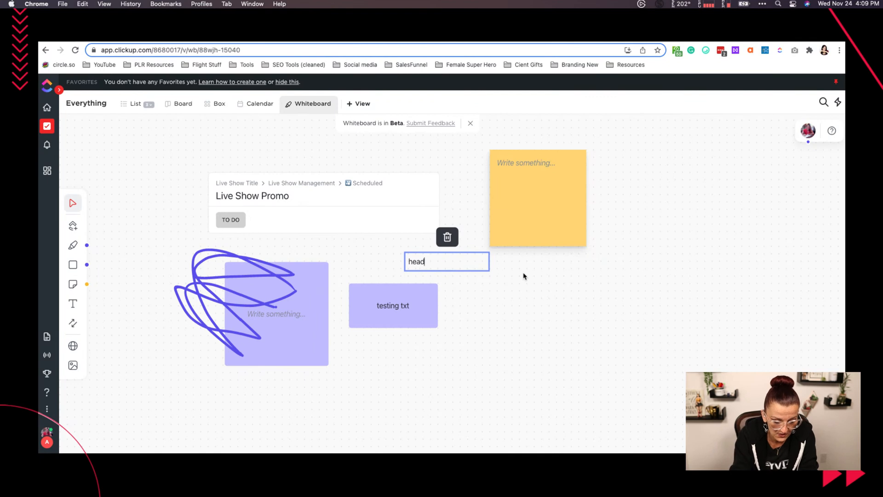
pyautogui.write('er')
pyautogui.press('Return')
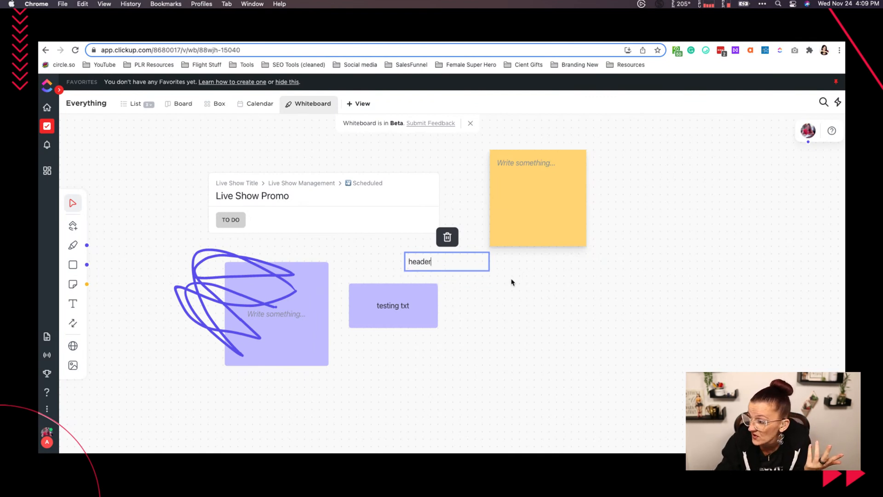
pyautogui.click(510, 281)
pyautogui.moveTo(420, 259); pyautogui.dragTo(399, 268)
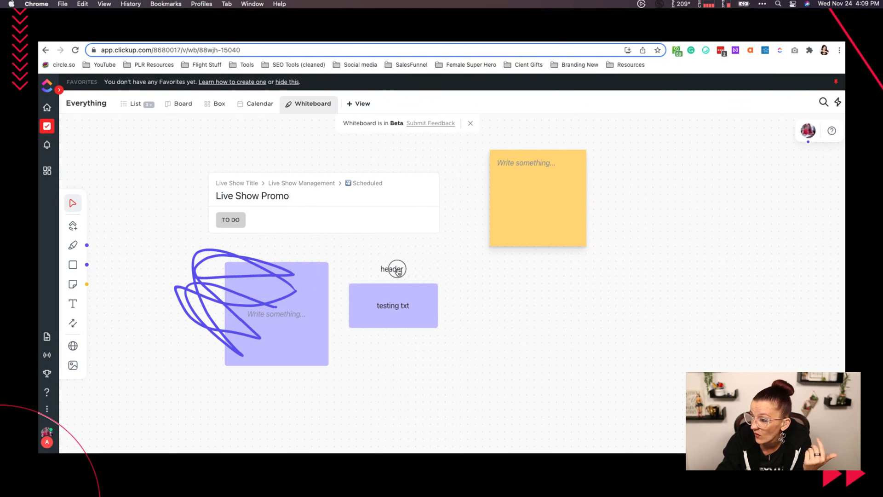
# - Reopen the "header" text for editing and select the whole word to check for formatting options
pyautogui.doubleClick(397, 269)
pyautogui.click(412, 269)
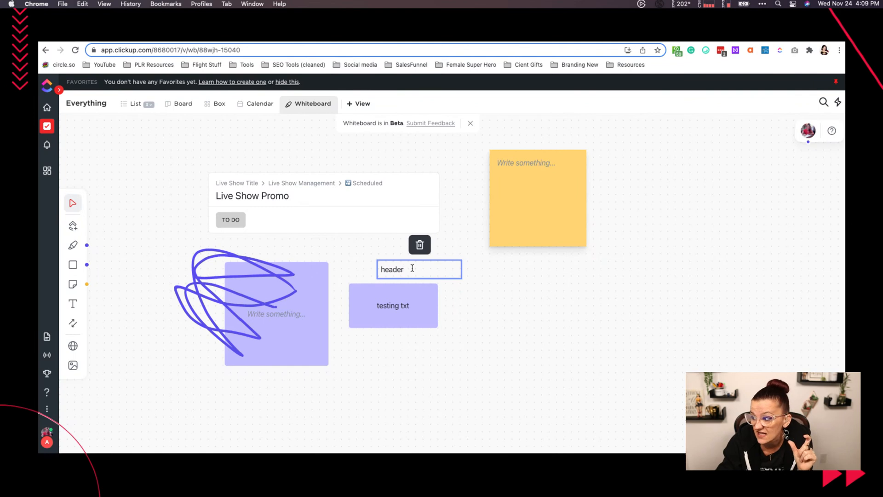
pyautogui.moveTo(405, 270); pyautogui.dragTo(425, 268)
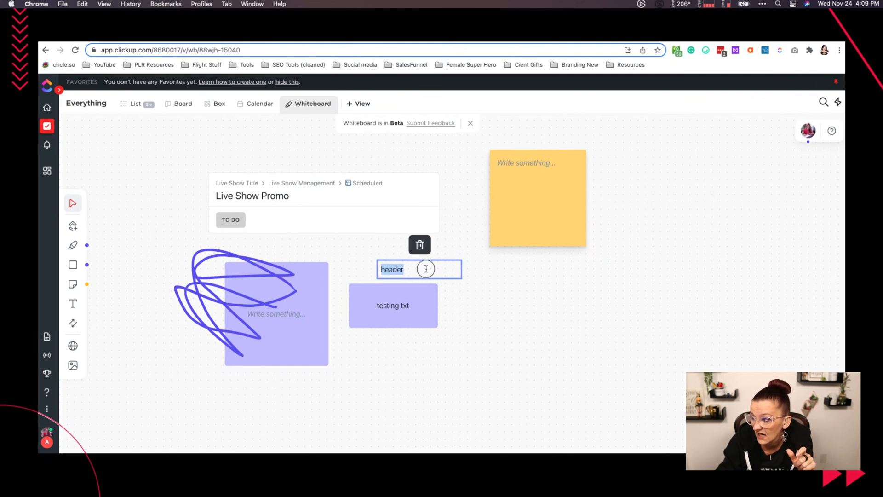
# - Link the "testing txt" rectangle to the yellow sticky note with a connector, and try moving the connected sticky note
pyautogui.click(73, 323)
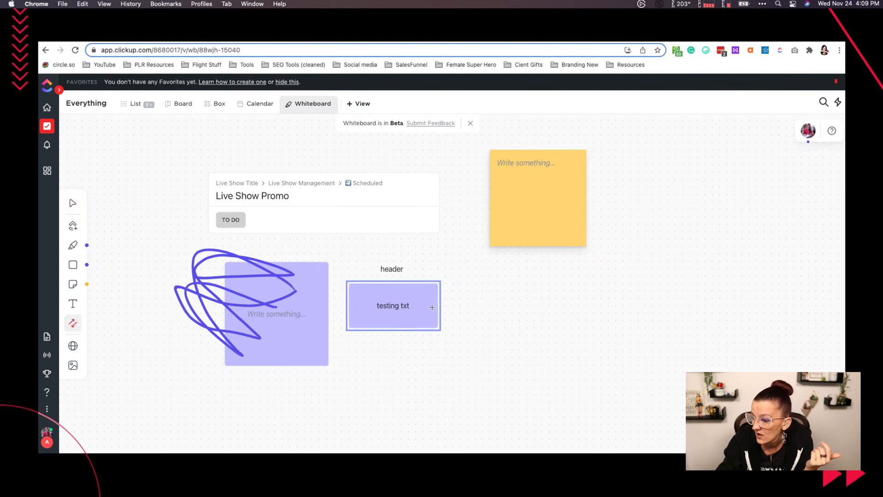
pyautogui.moveTo(432, 307); pyautogui.dragTo(505, 227)
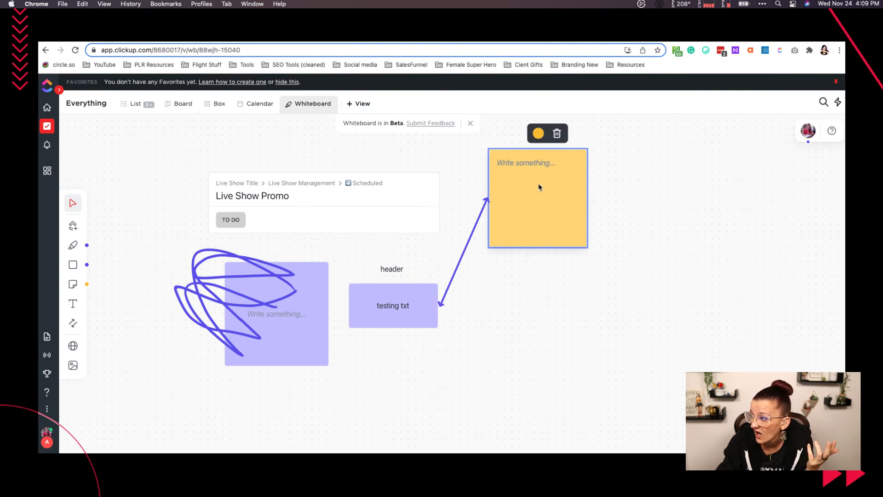
pyautogui.click(72, 203)
pyautogui.moveTo(567, 199); pyautogui.dragTo(644, 243)
pyautogui.click(596, 252)
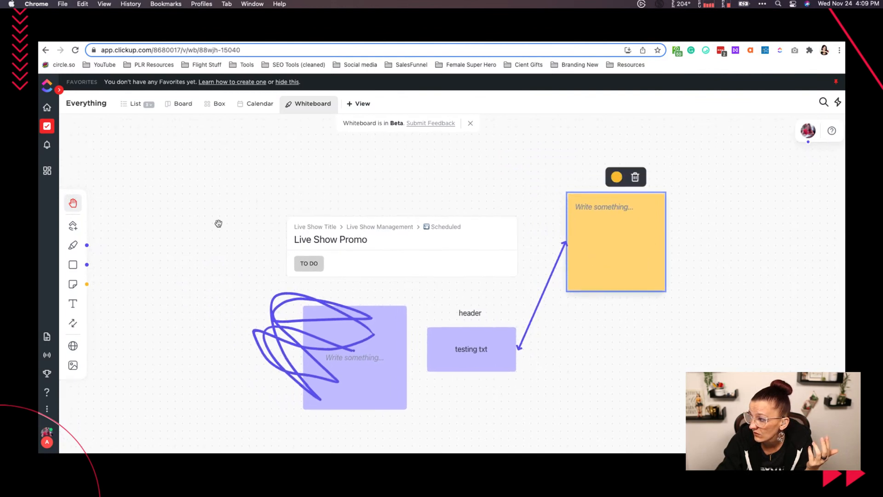
pyautogui.click(68, 203)
pyautogui.moveTo(640, 250); pyautogui.dragTo(722, 332)
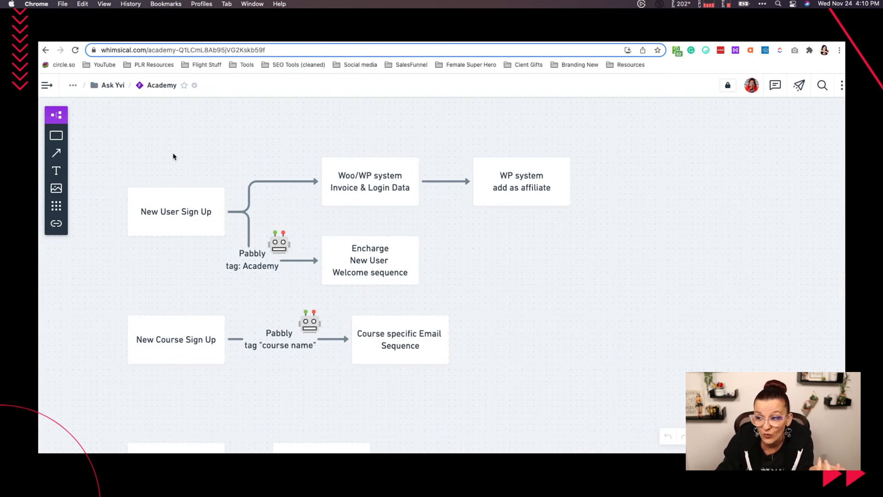
# - In Whimsical, open the [T] Agency Template board from the Templates folder
pyautogui.click(49, 86)
pyautogui.scroll(-5, 102, 280)
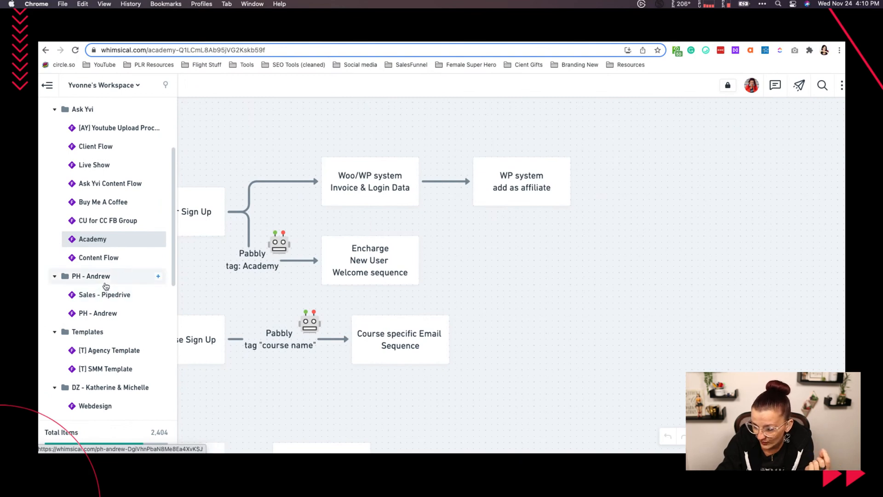
pyautogui.click(119, 352)
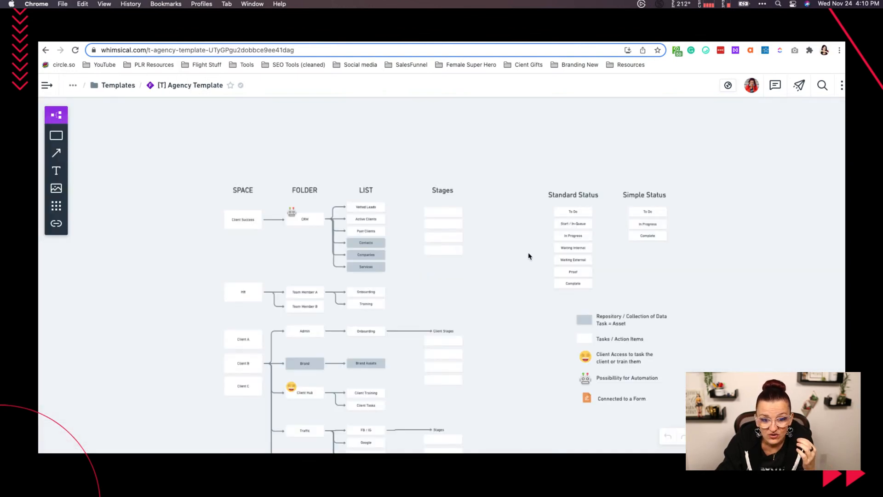
# - Examine the agency template's space, folder, list and stages flowchart together with its status columns and symbol legend
pyautogui.scroll(5, 502, 258)
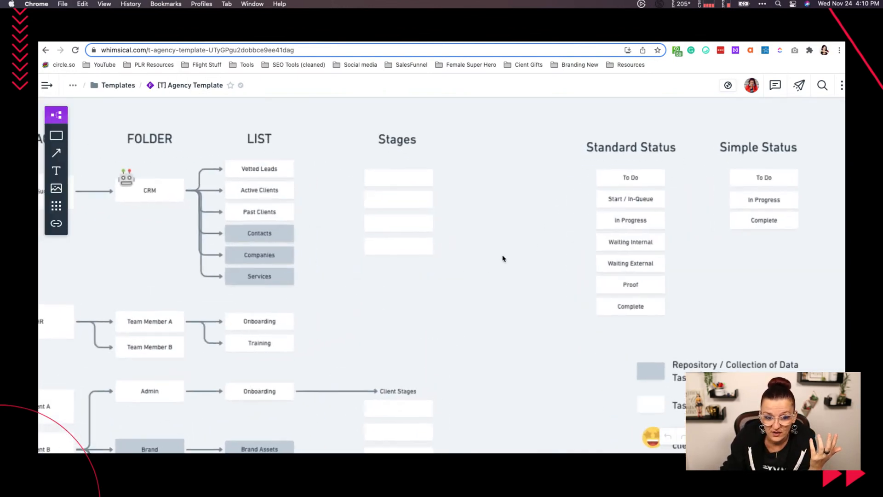
pyautogui.hscroll(-5, 503, 259)
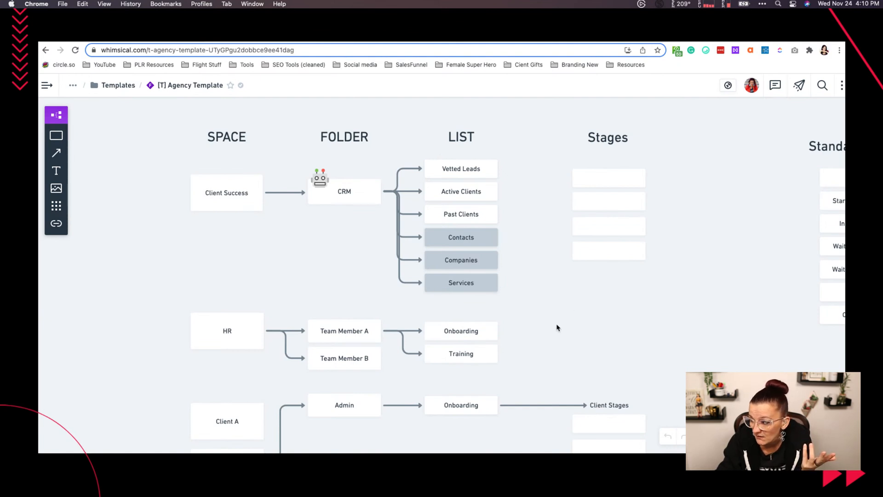
pyautogui.scroll(-1, 557, 327)
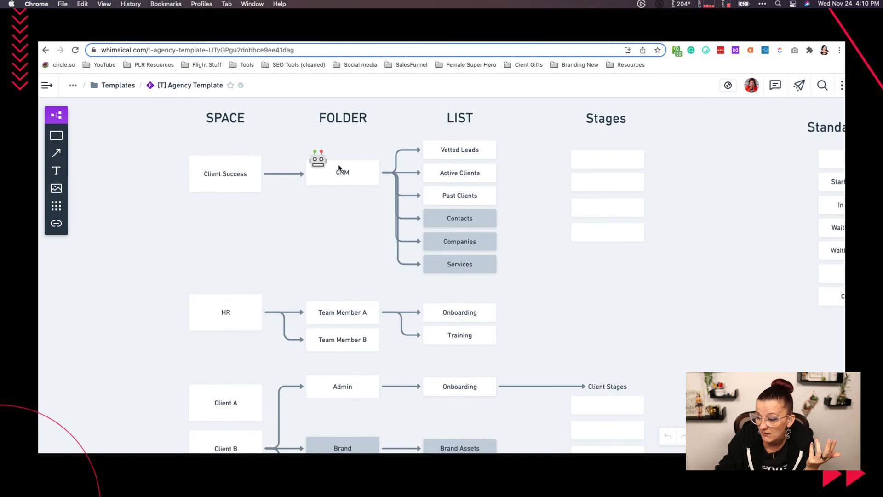
pyautogui.scroll(-8, 660, 311)
pyautogui.hscroll(6, 661, 311)
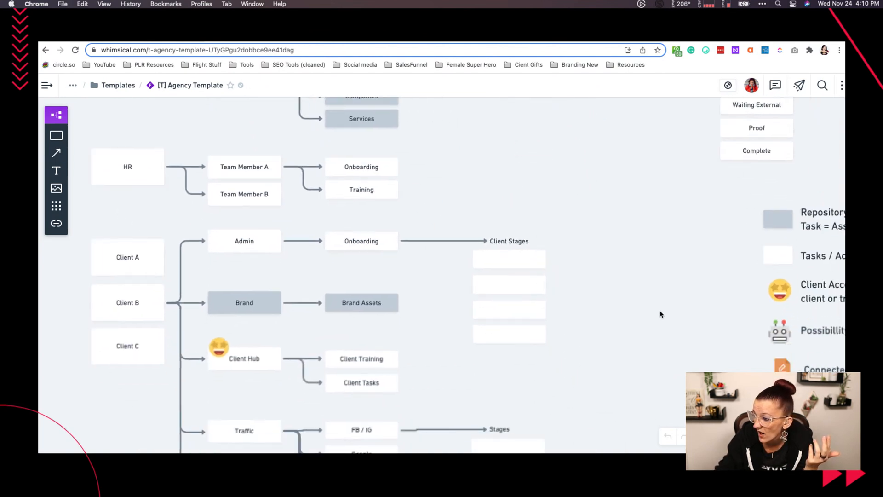
pyautogui.scroll(3, 660, 314)
pyautogui.hscroll(6, 660, 314)
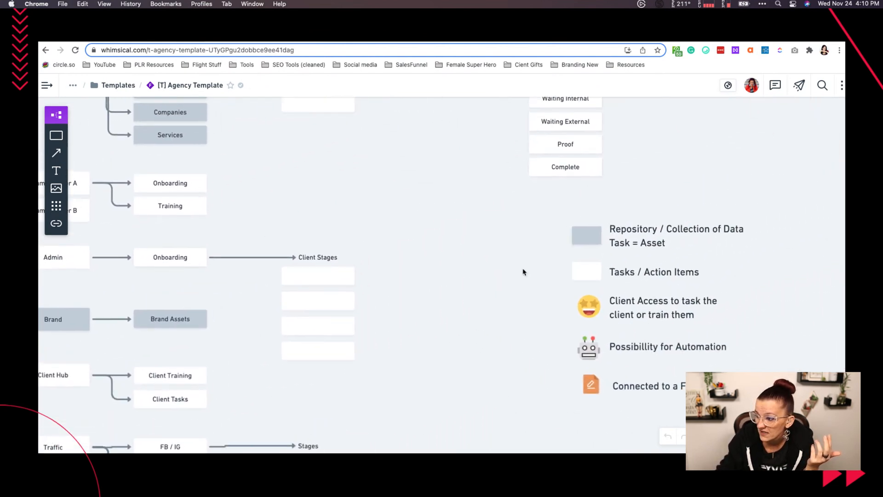
pyautogui.scroll(-5, 360, 308)
pyautogui.hscroll(-2, 361, 308)
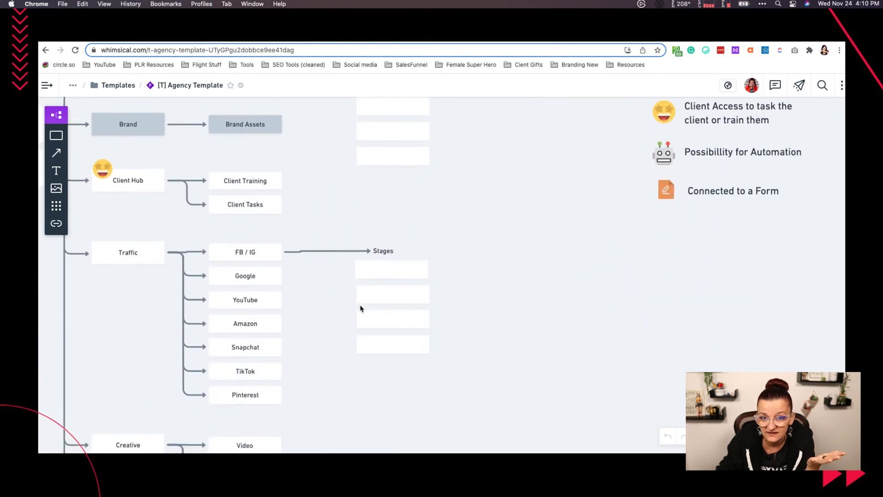
# - Review the template's symbol legend, client and HR branches, and the CRM lists under the SPACE, FOLDER and LIST headings
pyautogui.scroll(4, 361, 308)
pyautogui.hscroll(3, 360, 308)
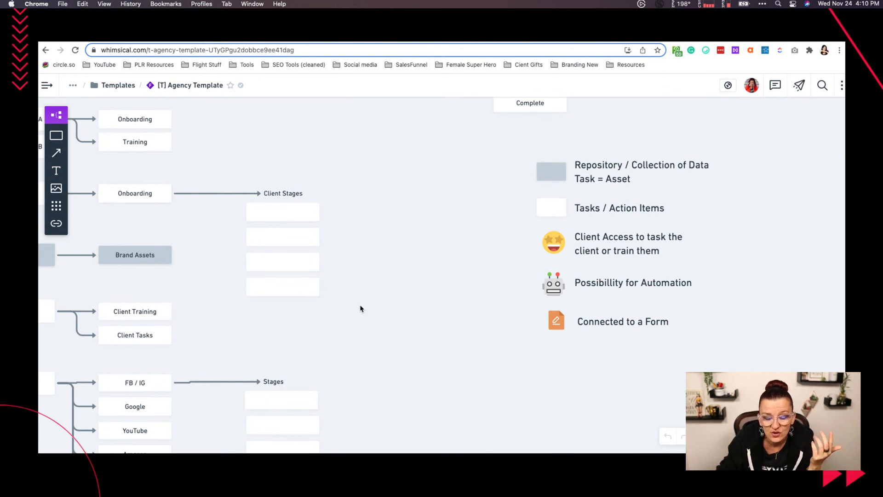
pyautogui.hscroll(-6, 361, 308)
pyautogui.scroll(3, 360, 308)
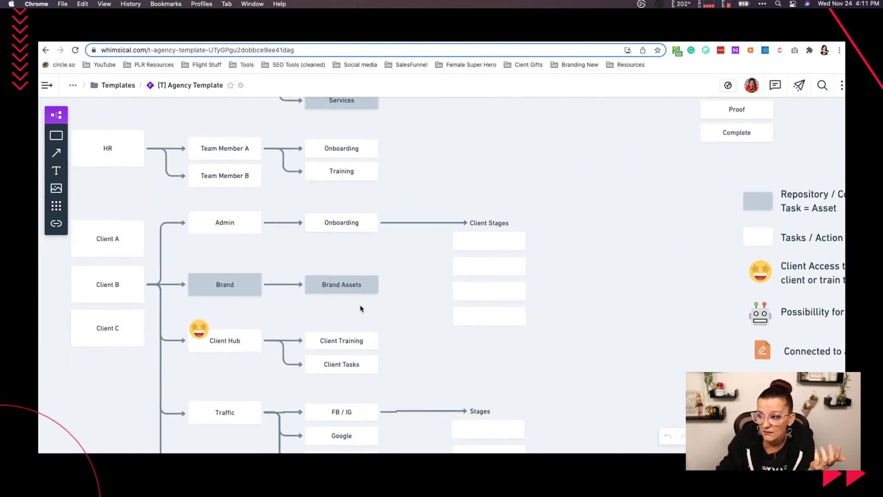
pyautogui.scroll(2, 361, 308)
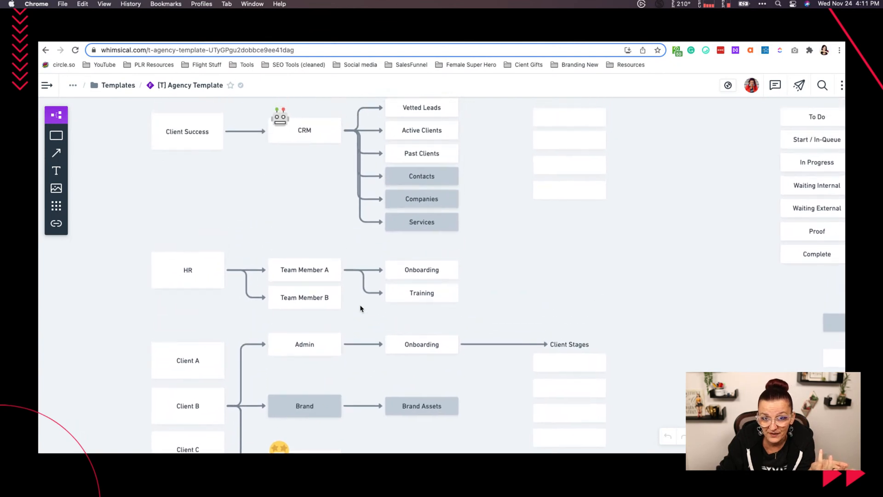
pyautogui.scroll(2, 361, 308)
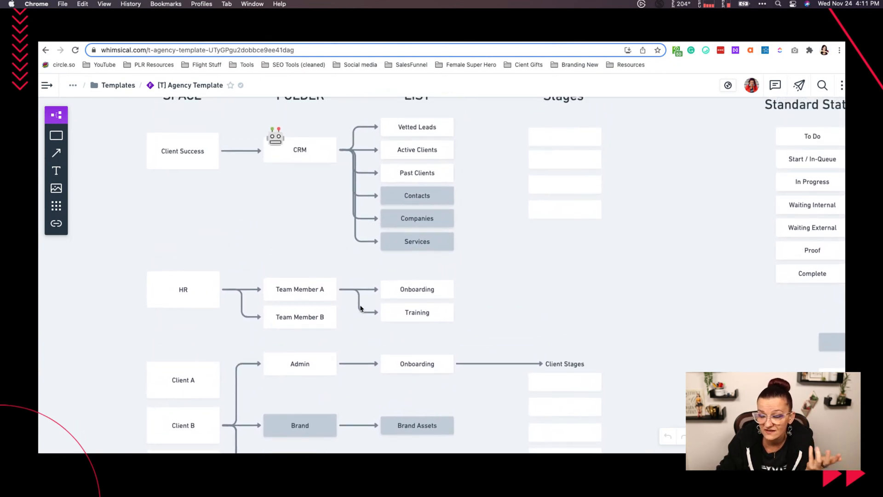
pyautogui.scroll(2, 360, 308)
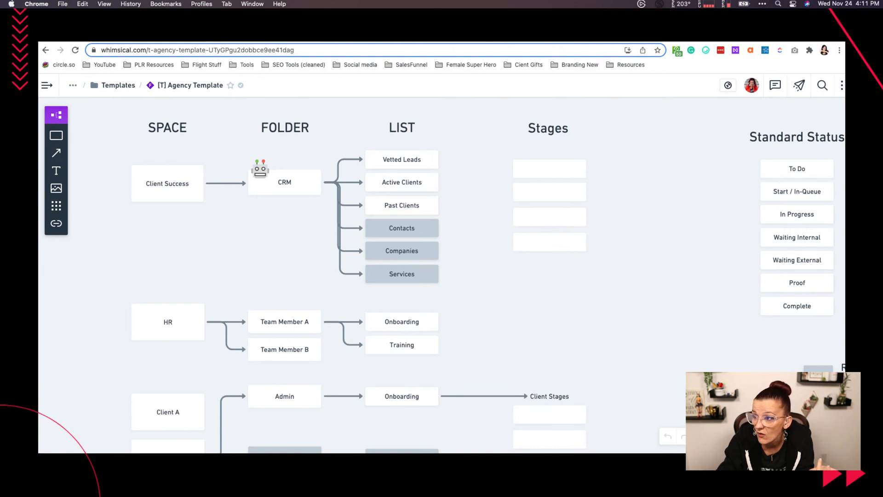
# - Switch back to the ClickUp whiteboard and deselect the yellow sticky note
pyautogui.click(94, 35)
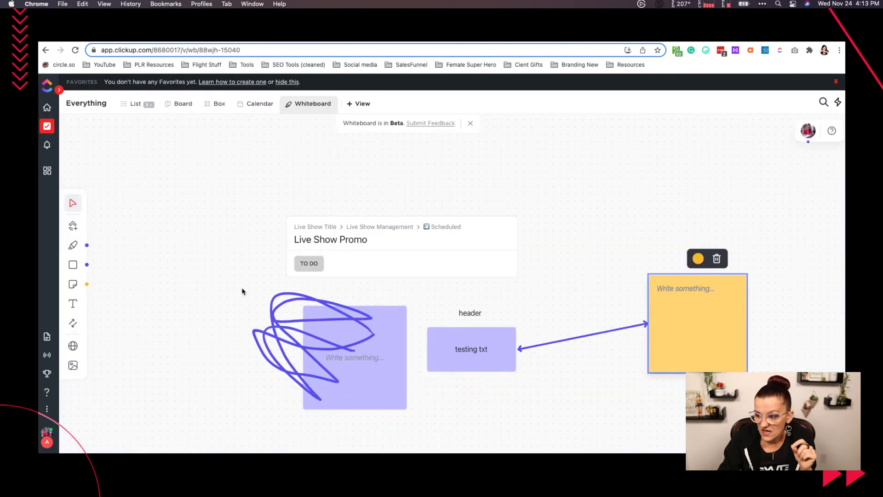
pyautogui.moveTo(235, 308); pyautogui.dragTo(227, 280)
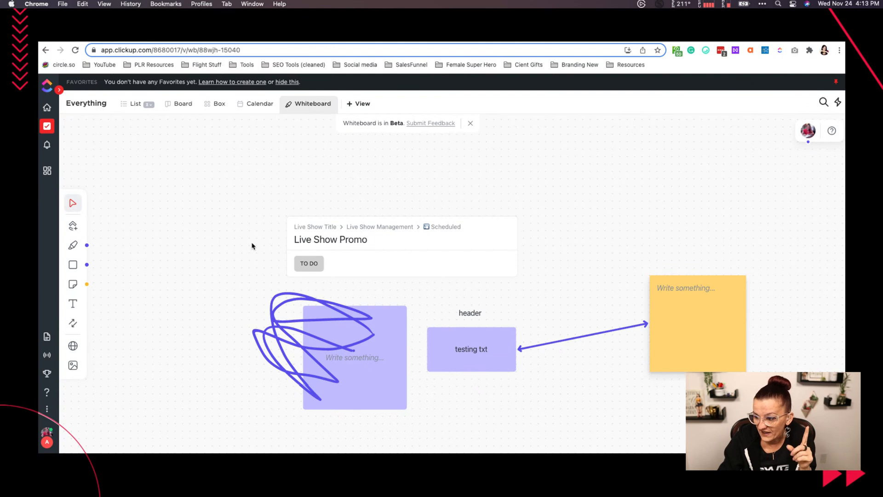
# - Try to add a bookmark for askyvi.com to the whiteboard
pyautogui.click(73, 345)
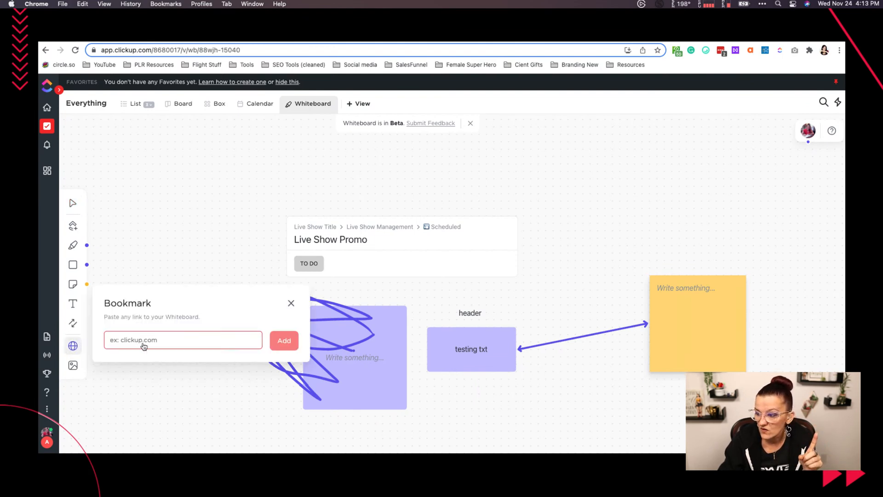
pyautogui.write('asky')
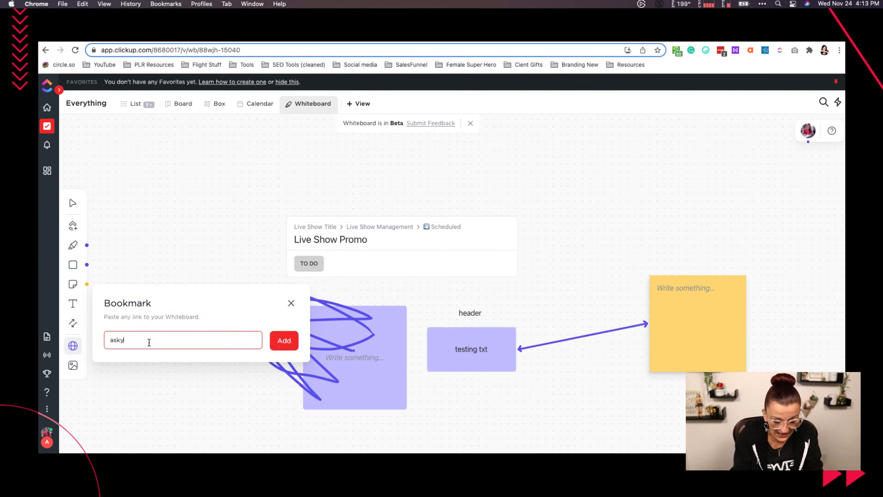
pyautogui.write('vi.com')
pyautogui.press('Escape')
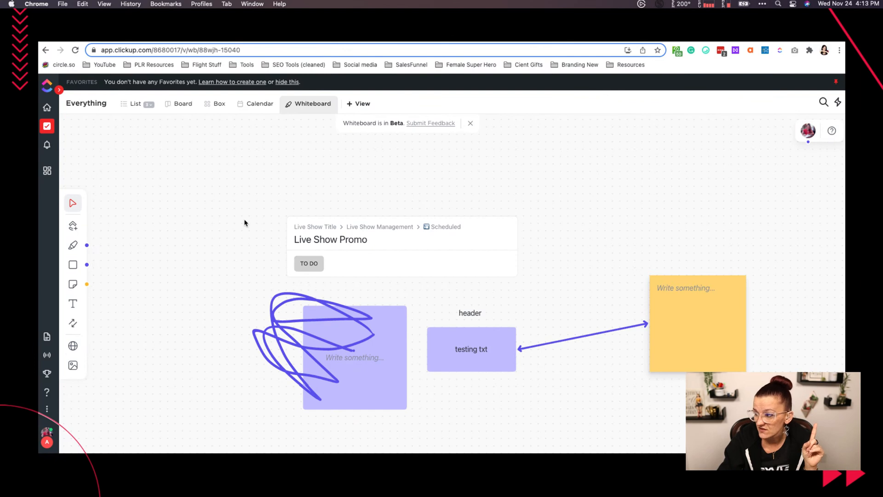
pyautogui.click(73, 345)
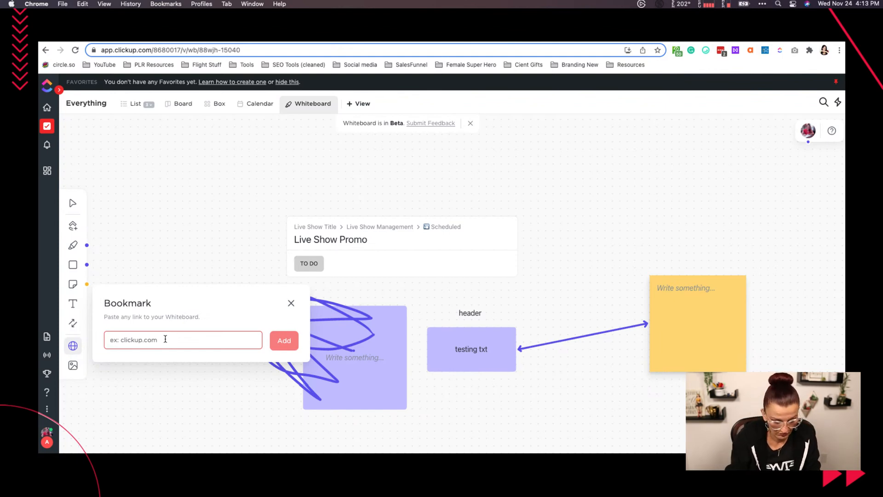
pyautogui.write('askyvi')
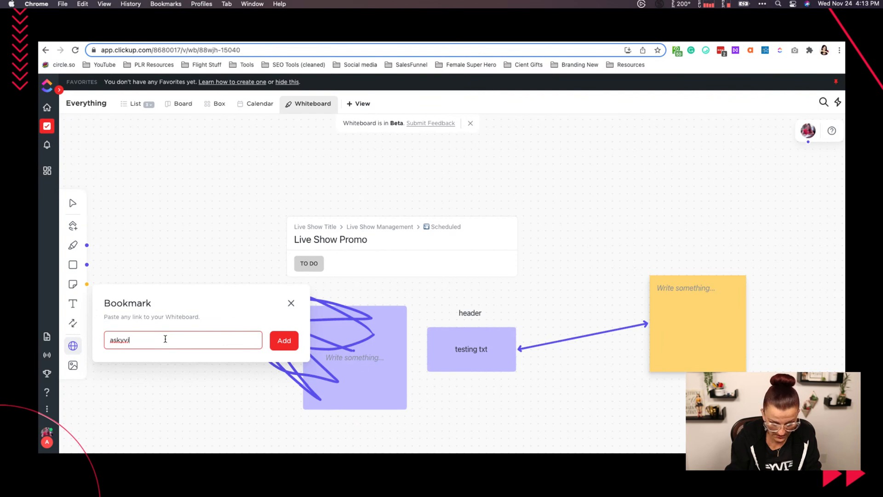
pyautogui.write('.com')
pyautogui.press('Return')
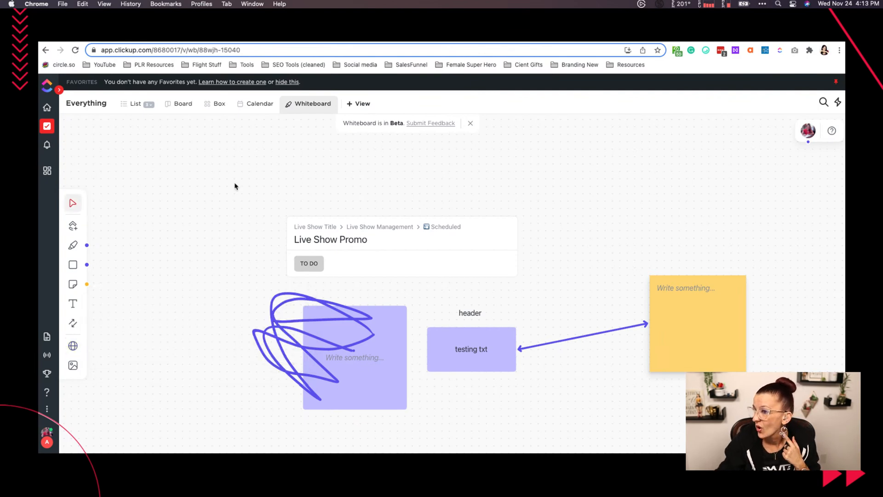
# - Add the whiteboard's own page address as a bookmark card and place it above and to the left of the Live Show Promo task
pyautogui.click(275, 47)
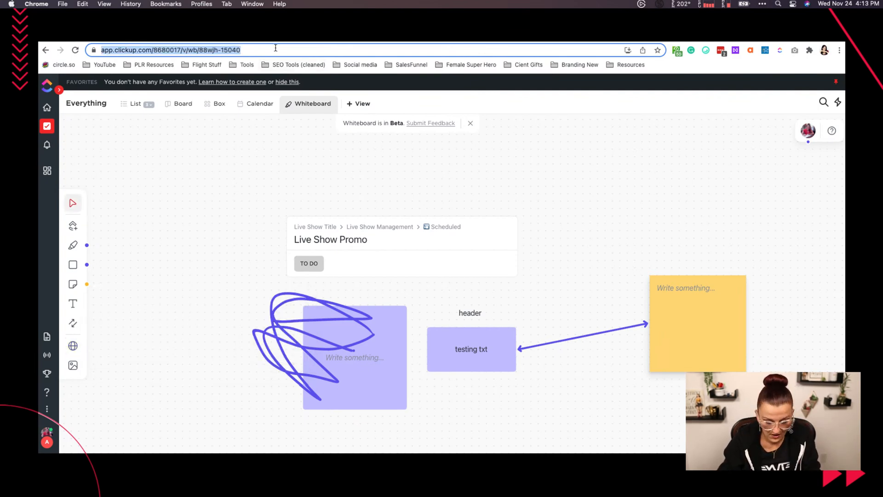
pyautogui.click(73, 346)
pyautogui.press('super+v')
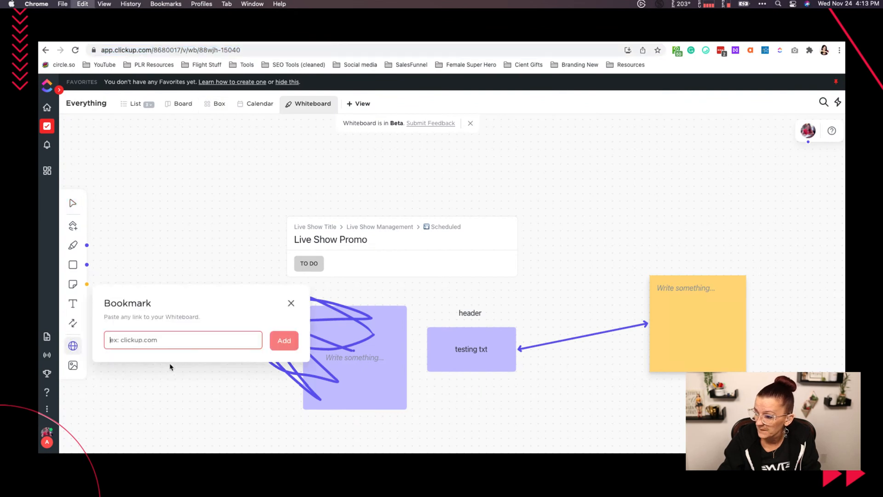
pyautogui.press('Return')
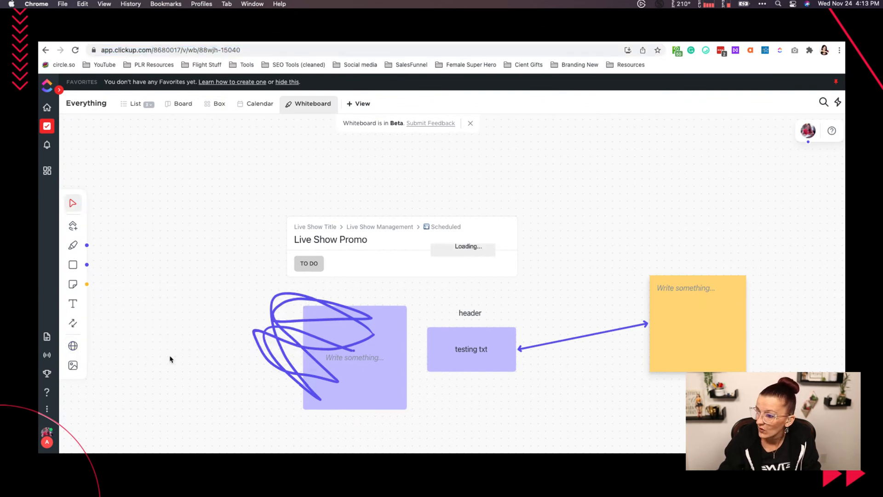
pyautogui.click(75, 346)
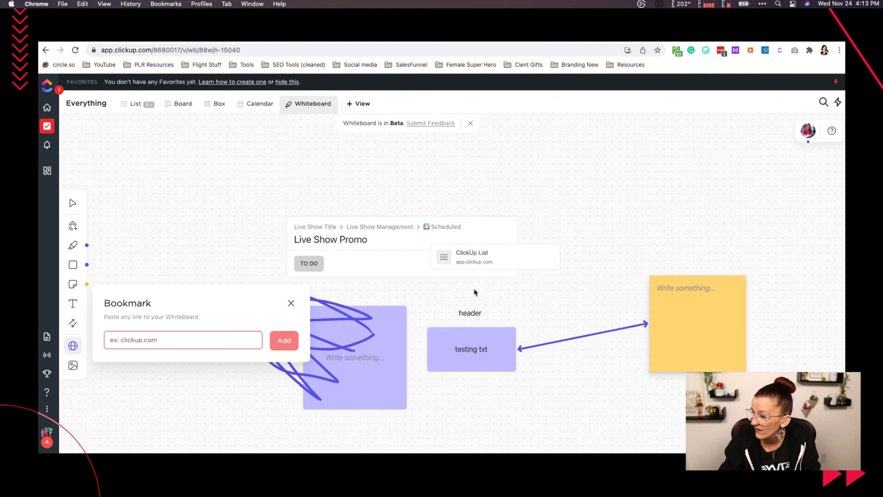
pyautogui.click(263, 206)
pyautogui.moveTo(528, 257); pyautogui.dragTo(266, 192)
# - Bring up the askyvi.com home page in a new browser tab and copy its full address
pyautogui.press('super+t')
pyautogui.write('ask')
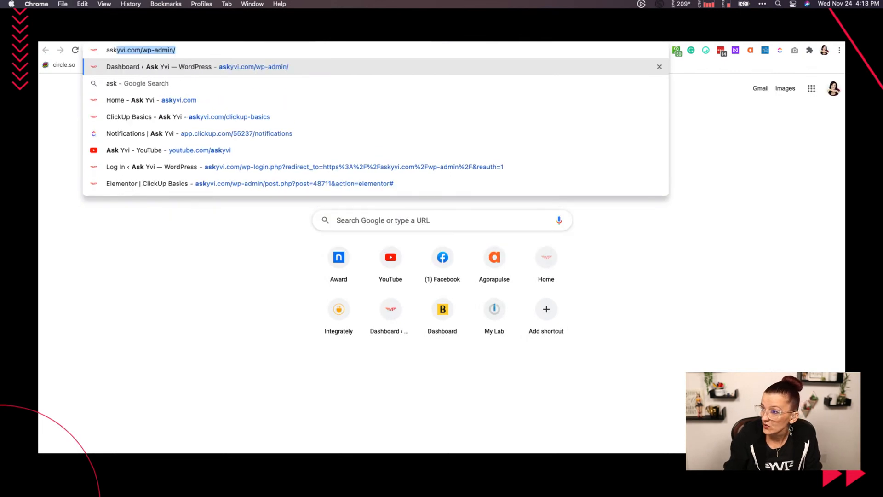
pyautogui.press('Down')
pyautogui.press('Down')
pyautogui.press('Down')
pyautogui.press('Up')
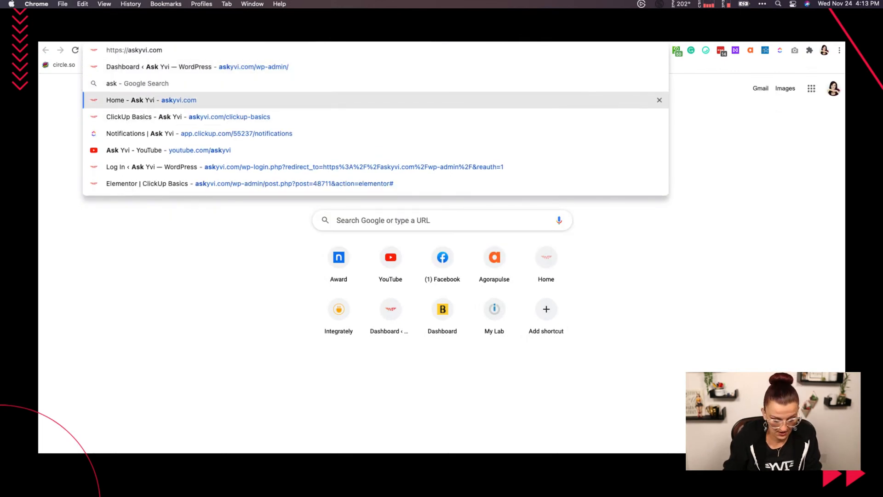
pyautogui.press('super+a')
pyautogui.press('super+c')
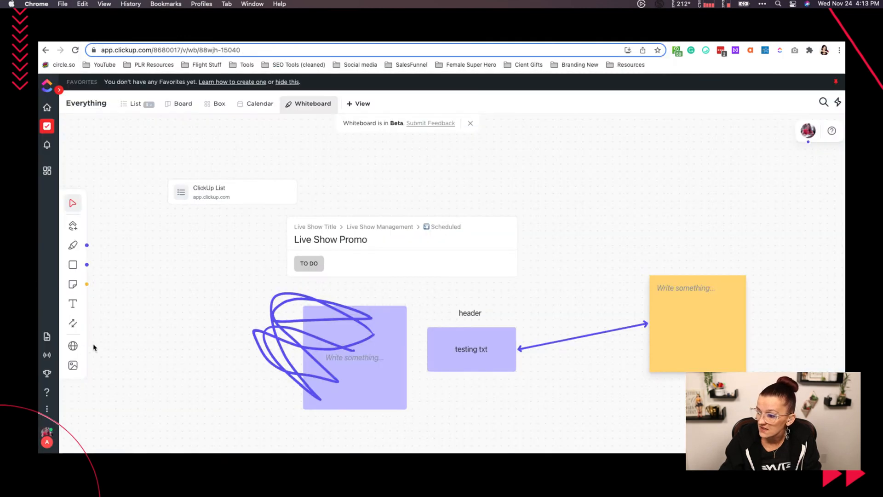
pyautogui.click(73, 345)
pyautogui.press('super+v')
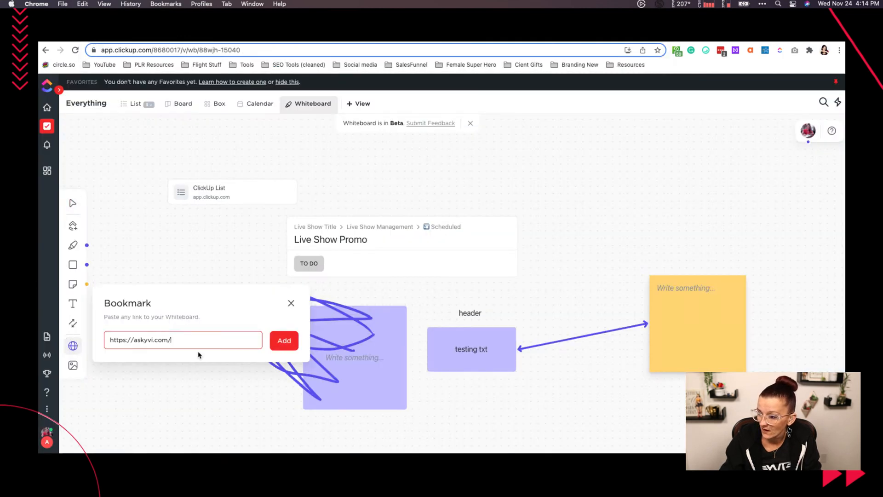
pyautogui.click(275, 341)
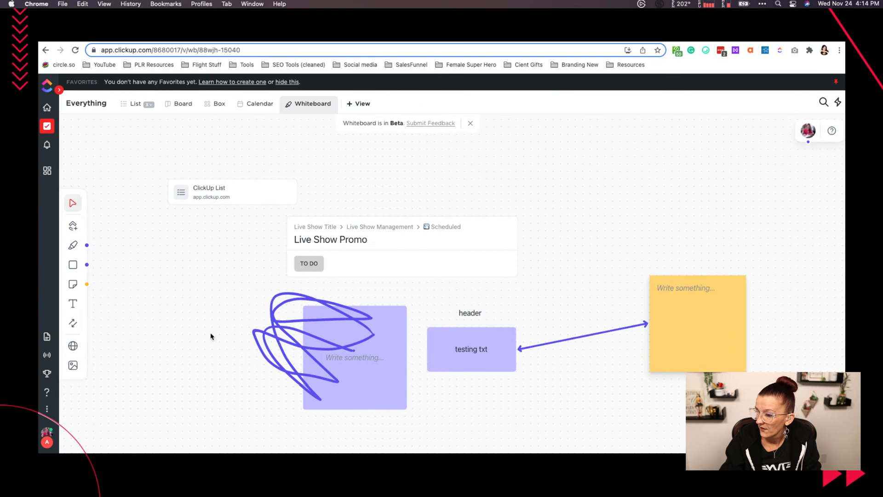
pyautogui.moveTo(211, 334); pyautogui.dragTo(287, 319)
pyautogui.click(196, 290)
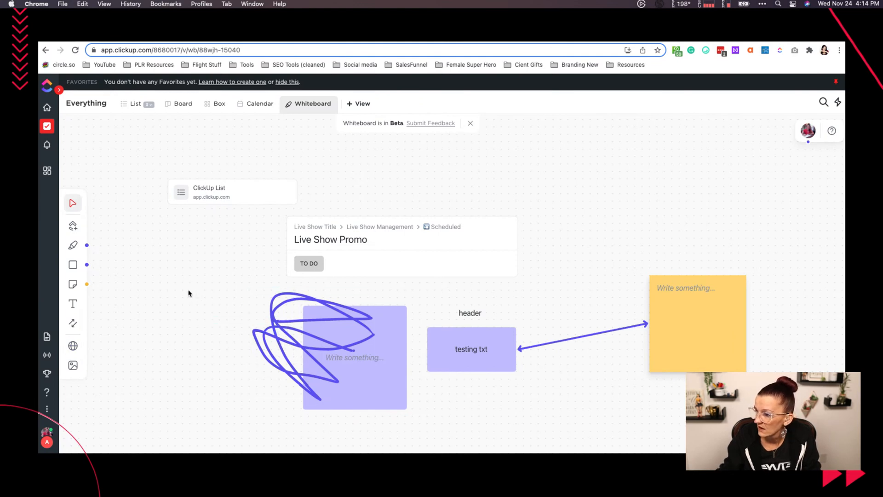
# - Look over the whole whiteboard canvas for the askyvi.com bookmark card
pyautogui.scroll(-5, 189, 292)
pyautogui.hscroll(-3, 180, 293)
pyautogui.scroll(-1, 180, 293)
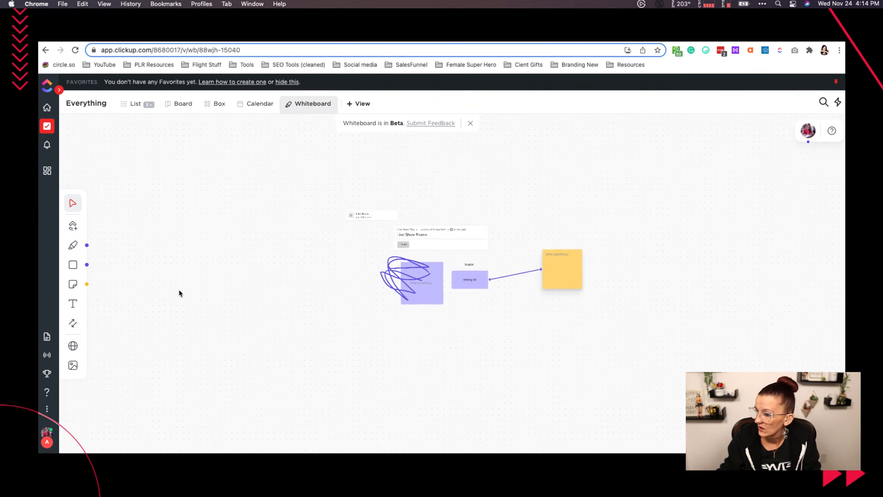
pyautogui.hscroll(3, 179, 294)
pyautogui.scroll(1, 179, 294)
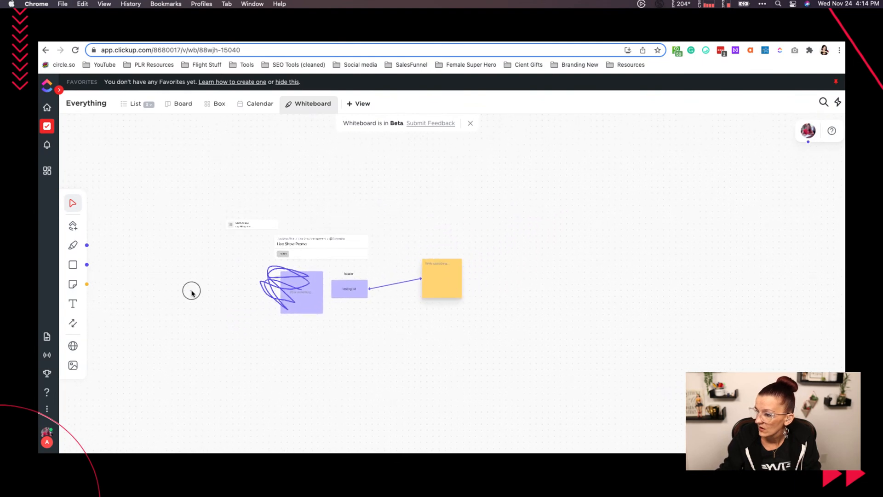
pyautogui.scroll(5, 192, 293)
pyautogui.hscroll(3, 189, 292)
pyautogui.scroll(2, 189, 292)
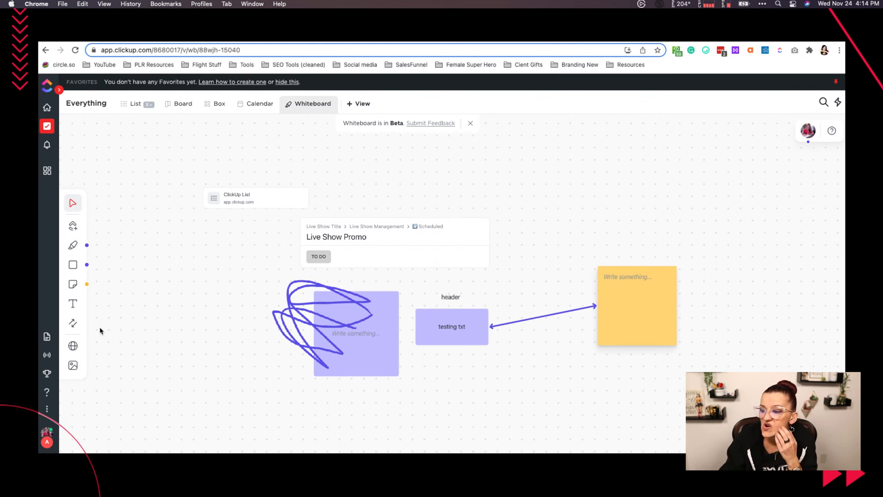
# - Add a clickup.com bookmark to the whiteboard and move its card below and to the left of the ClickUp List card
pyautogui.click(73, 345)
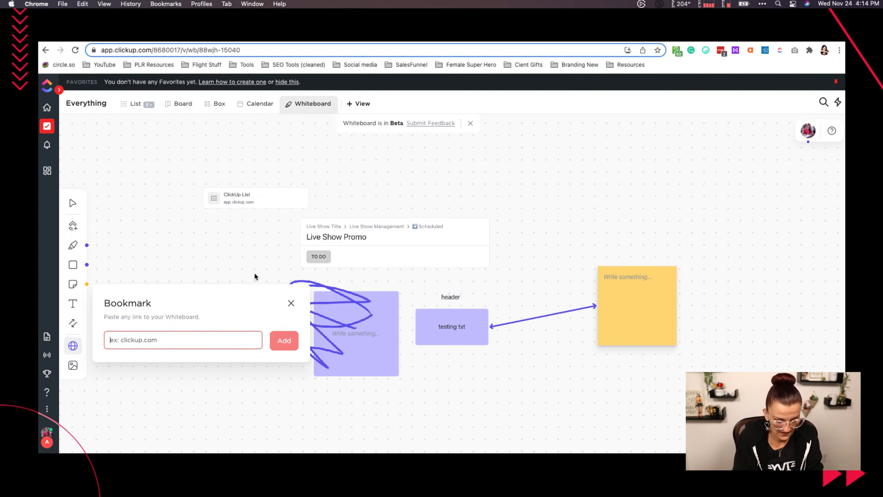
pyautogui.write('clickup.')
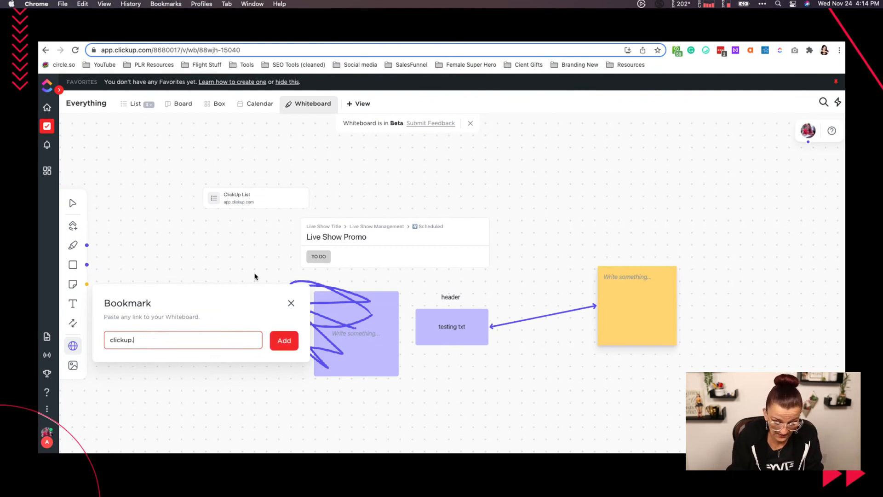
pyautogui.write('com')
pyautogui.press('Escape')
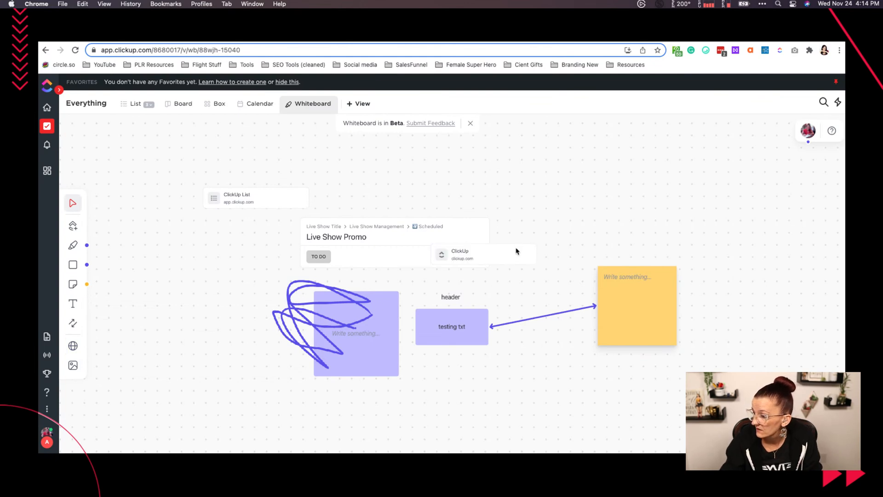
pyautogui.moveTo(516, 251); pyautogui.dragTo(236, 233)
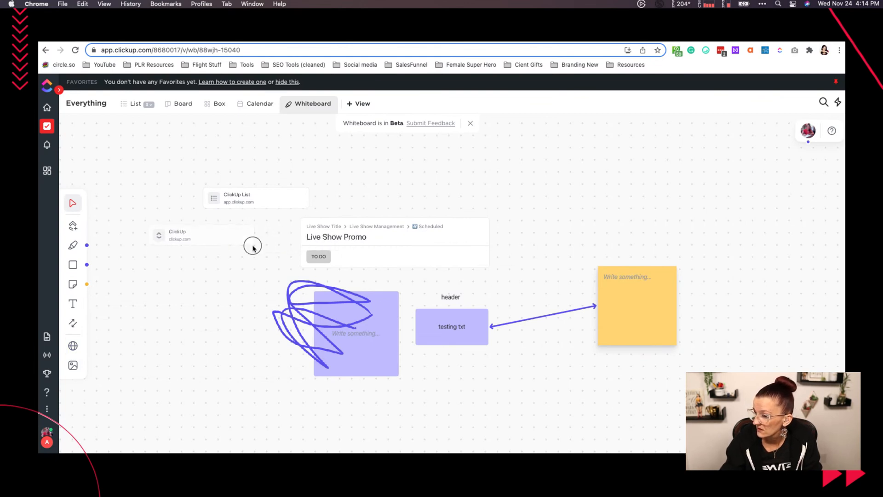
# - Delete the clickup.com bookmark card from the whiteboard
pyautogui.click(191, 254)
pyautogui.click(191, 254)
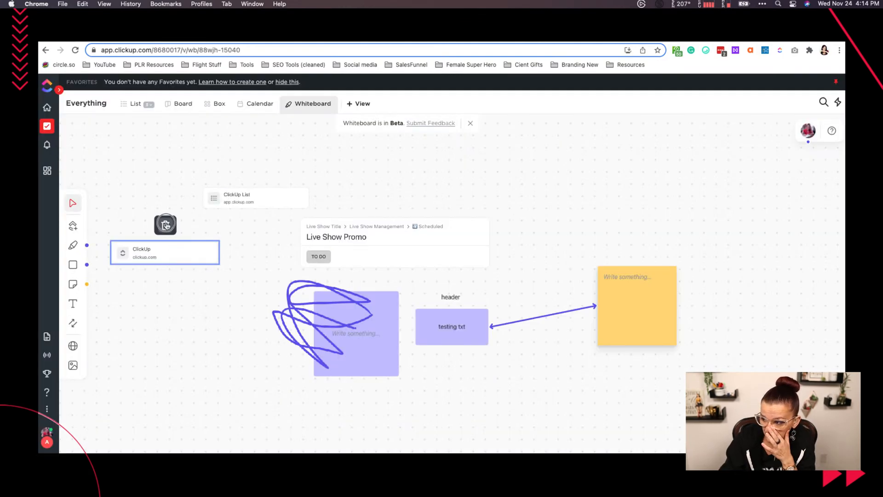
pyautogui.click(166, 224)
# - Check the whiteboard's image upload options and close them without adding a file
pyautogui.click(73, 365)
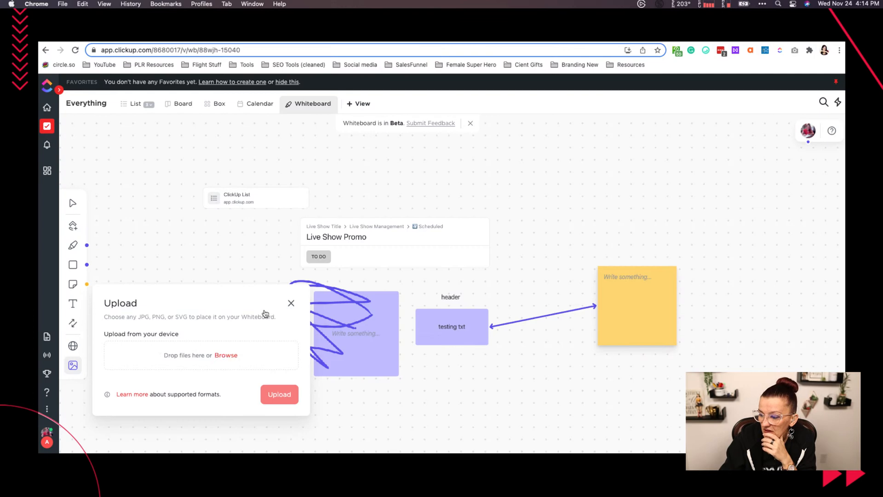
pyautogui.click(291, 302)
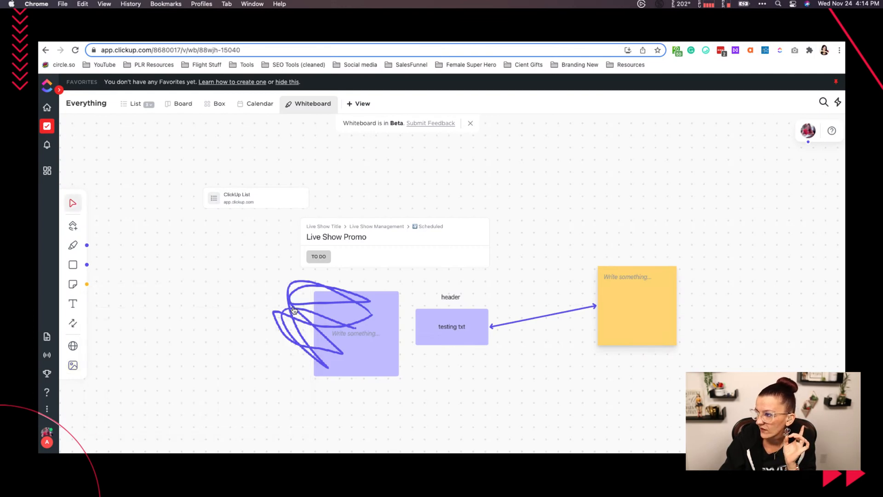
pyautogui.moveTo(262, 308); pyautogui.dragTo(243, 289)
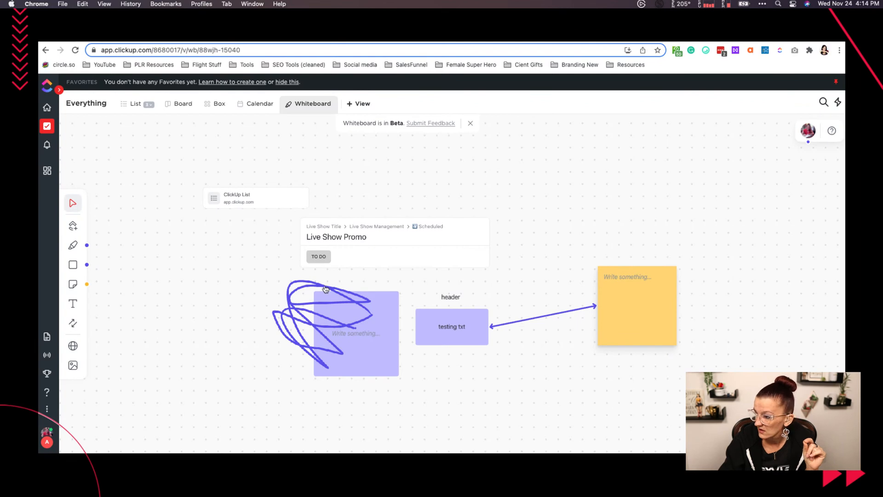
# - Delete the empty purple square behind the freehand scribble
pyautogui.click(371, 348)
pyautogui.click(377, 275)
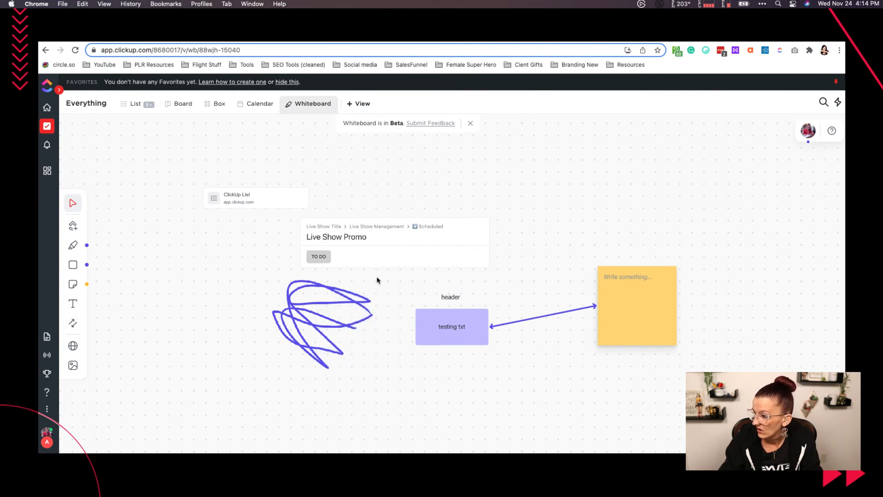
# - Delete the "testing txt" rectangle, the yellow sticky note and the "header" text from the whiteboard
pyautogui.click(464, 336)
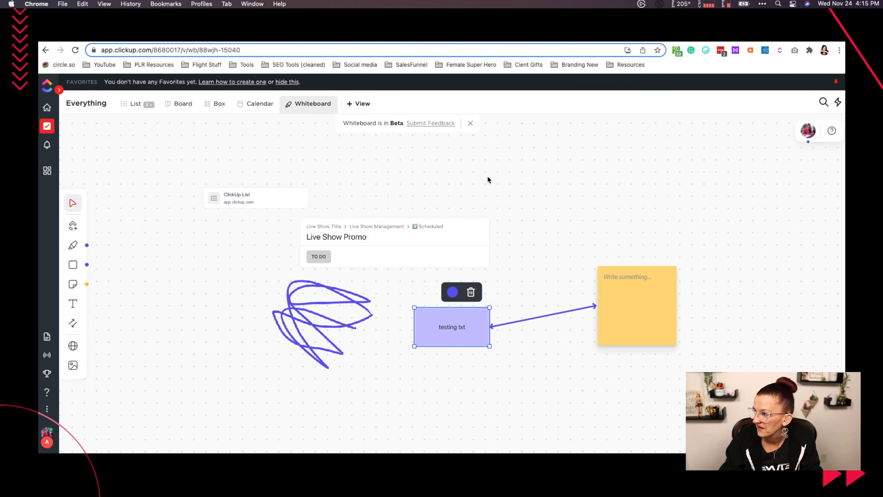
pyautogui.click(471, 292)
pyautogui.click(626, 287)
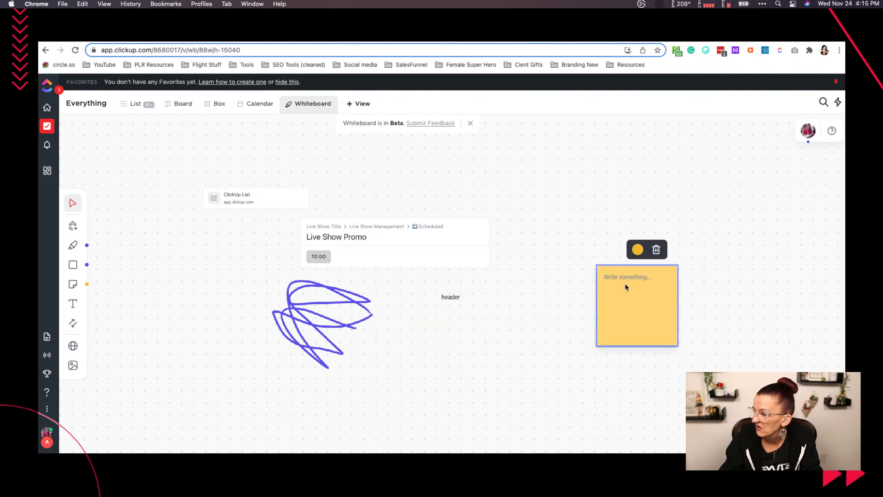
pyautogui.click(657, 249)
pyautogui.click(454, 297)
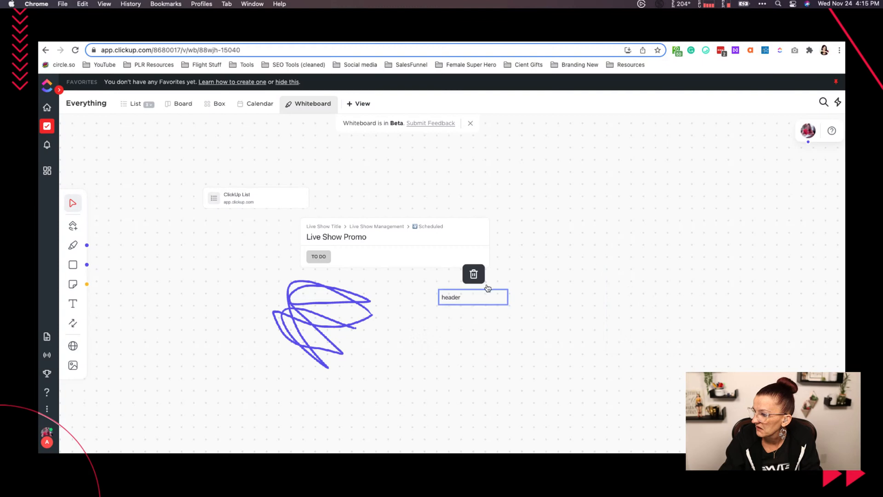
pyautogui.click(473, 274)
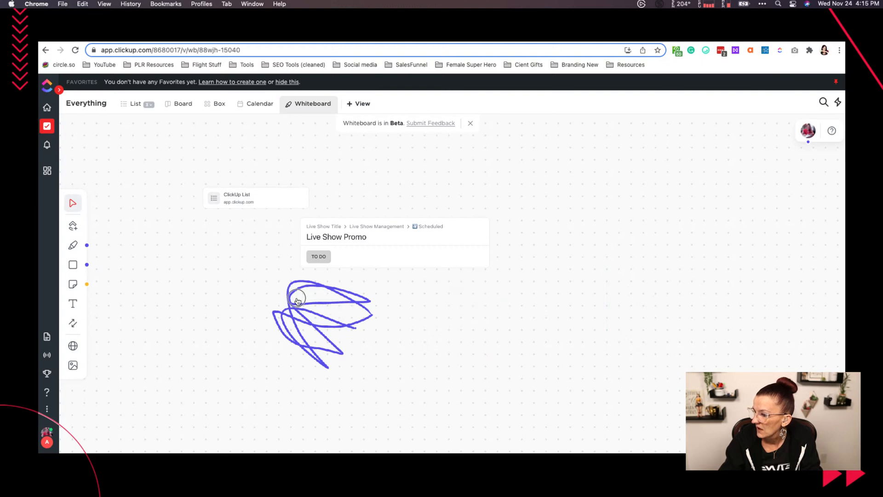
# - Delete the Live Show Promo task card and the ClickUp List card from the whiteboard
pyautogui.moveTo(356, 361); pyautogui.dragTo(238, 293)
pyautogui.moveTo(335, 326); pyautogui.dragTo(287, 331)
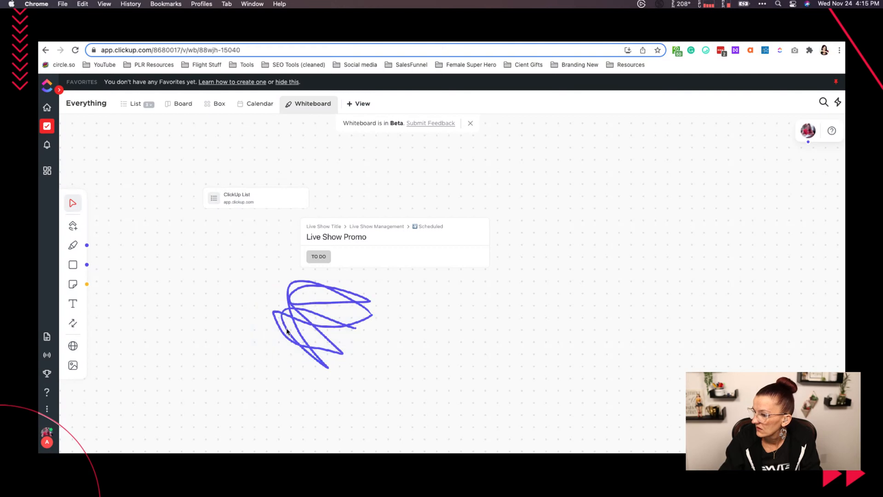
pyautogui.click(376, 239)
pyautogui.click(413, 199)
pyautogui.click(290, 202)
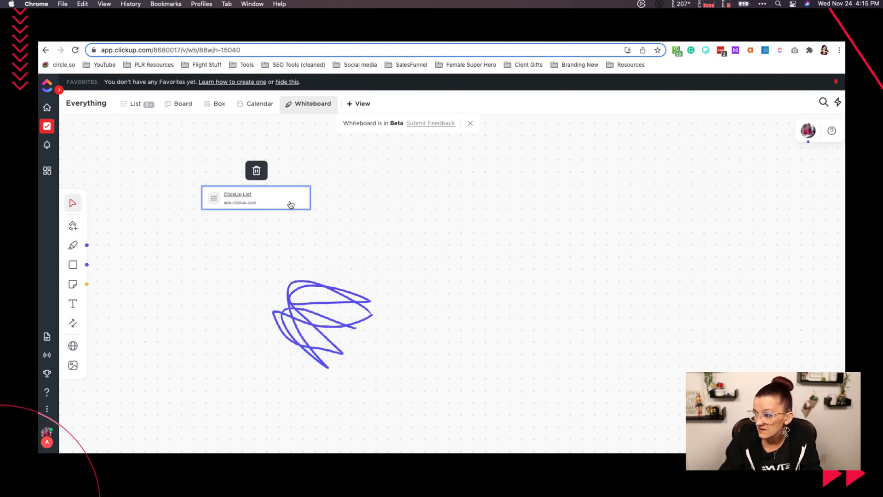
pyautogui.click(255, 169)
pyautogui.moveTo(495, 317); pyautogui.dragTo(331, 243)
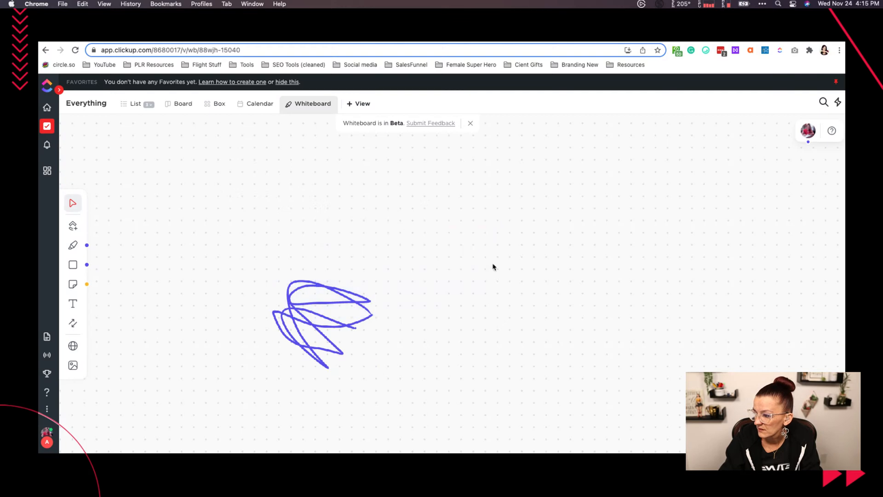
# - Add four yellow sticky notes in a rough row on an empty area of the whiteboard
pyautogui.hscroll(8, 527, 264)
pyautogui.scroll(-4, 527, 264)
pyautogui.scroll(-5, 527, 264)
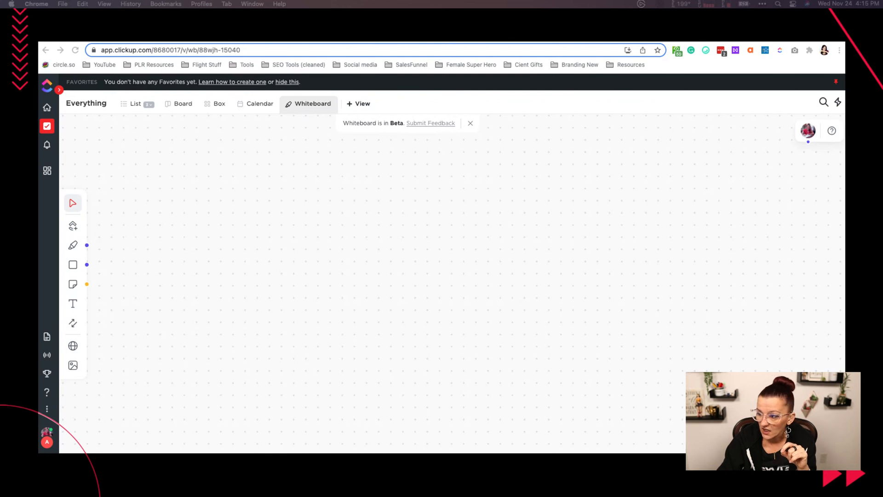
pyautogui.hscroll(-3, 452, 283)
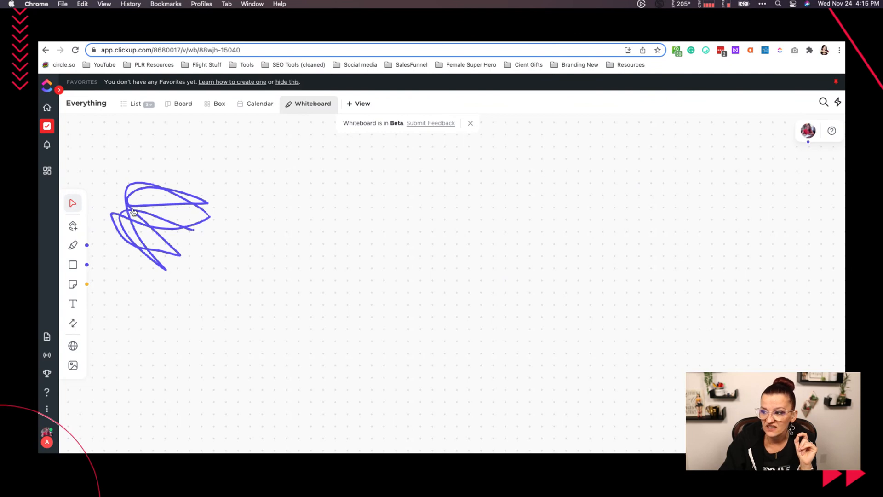
pyautogui.hscroll(2, 133, 212)
pyautogui.hscroll(3, 133, 212)
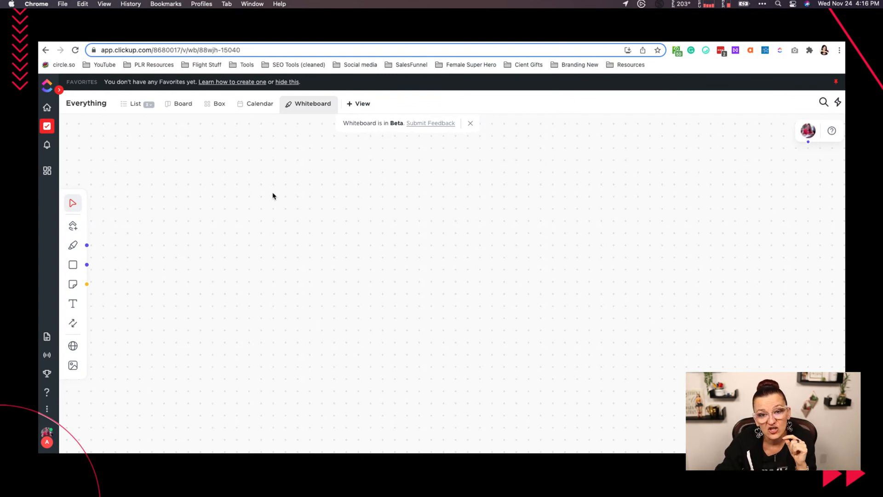
pyautogui.click(73, 284)
pyautogui.click(201, 220)
pyautogui.click(72, 283)
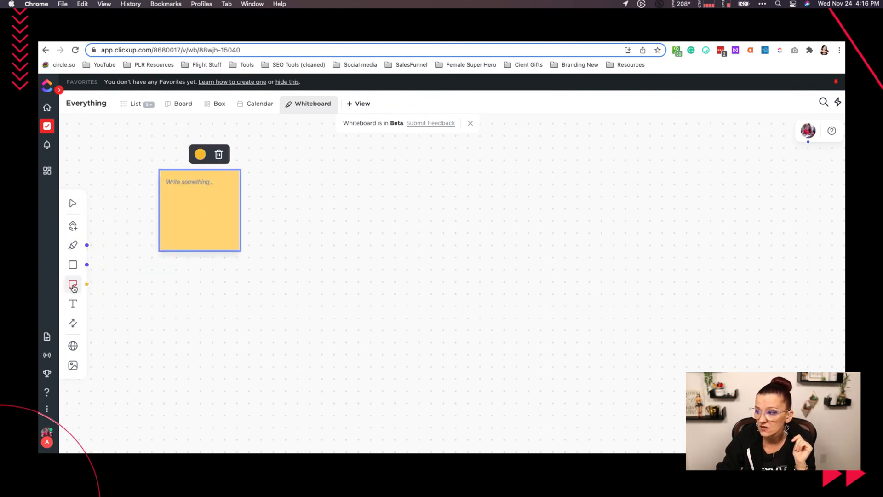
pyautogui.click(334, 225)
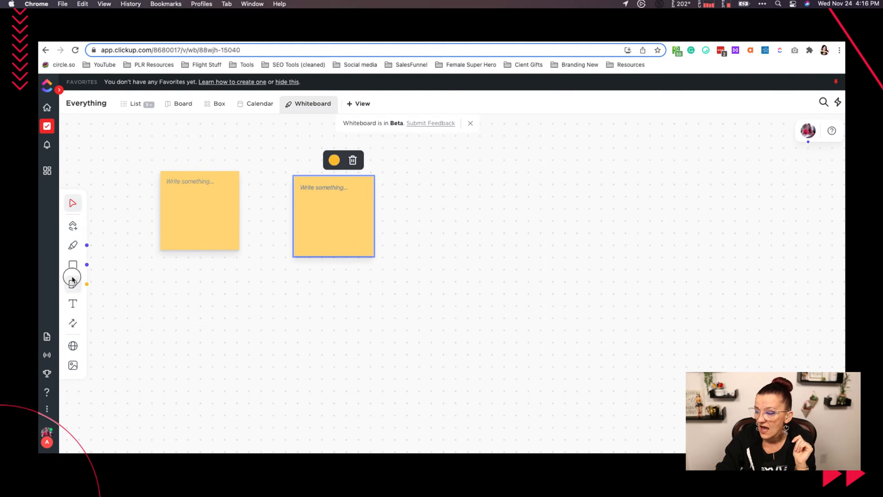
pyautogui.click(73, 283)
pyautogui.click(597, 231)
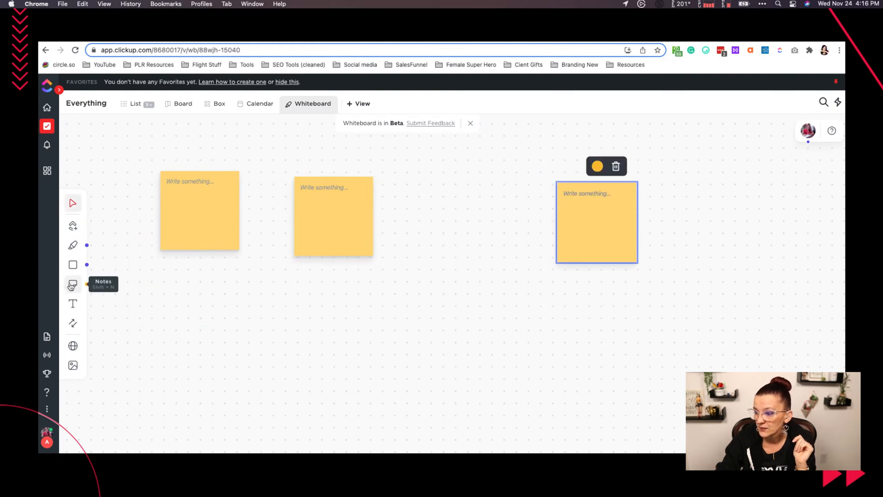
pyautogui.click(73, 284)
pyautogui.click(451, 219)
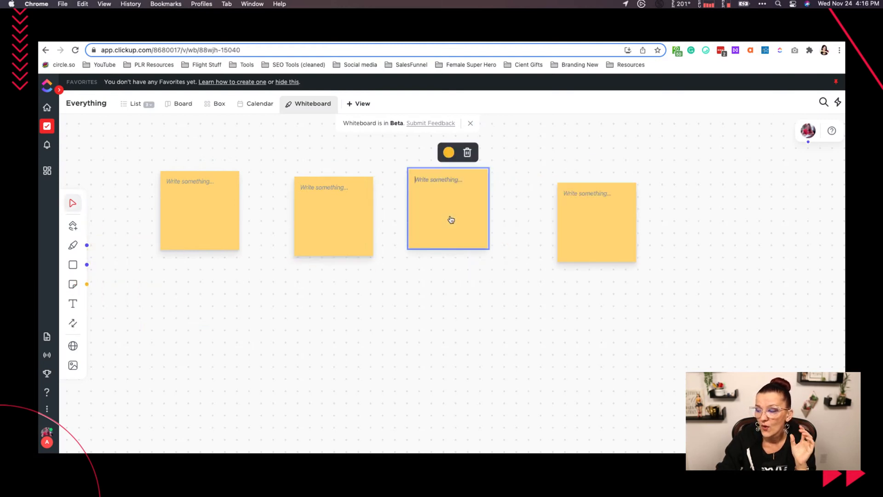
# - Recolour the first three sticky notes red, purple and blue, in that order
pyautogui.click(194, 223)
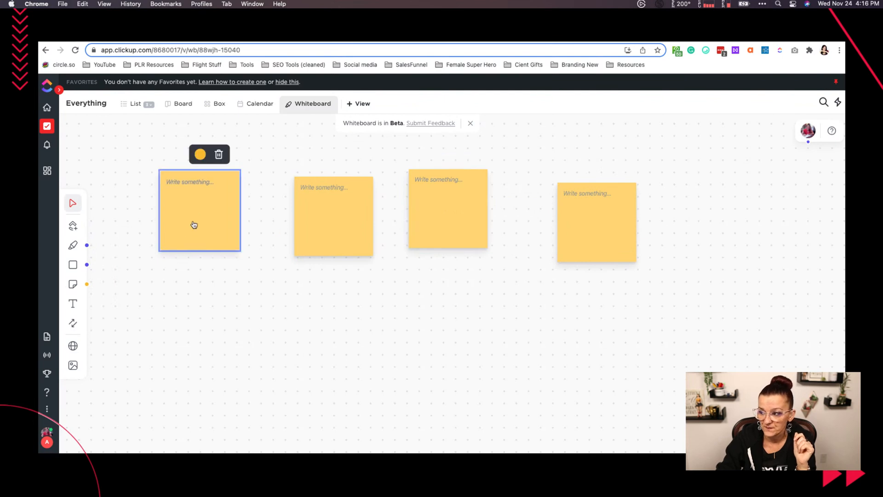
pyautogui.click(200, 155)
pyautogui.click(209, 199)
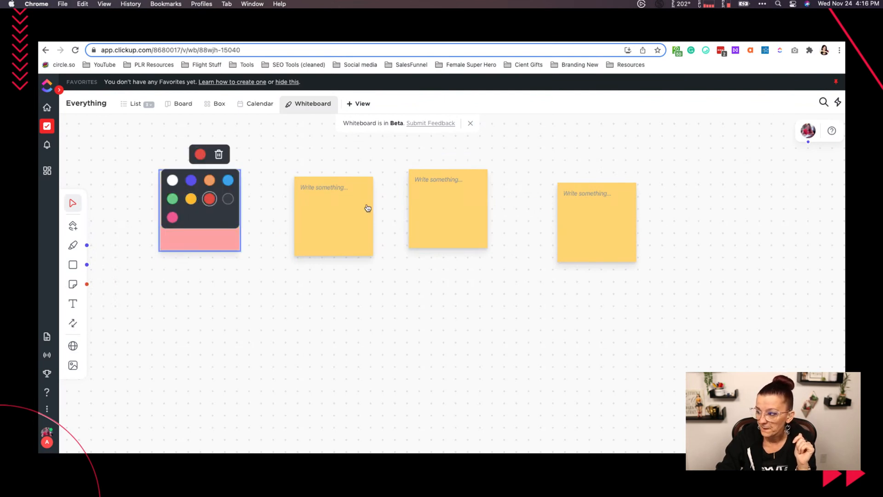
pyautogui.click(335, 216)
pyautogui.click(326, 185)
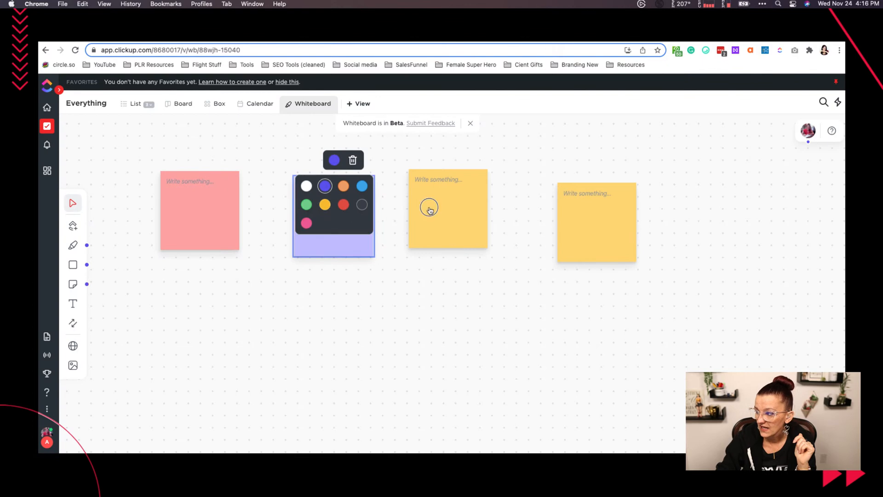
pyautogui.click(428, 206)
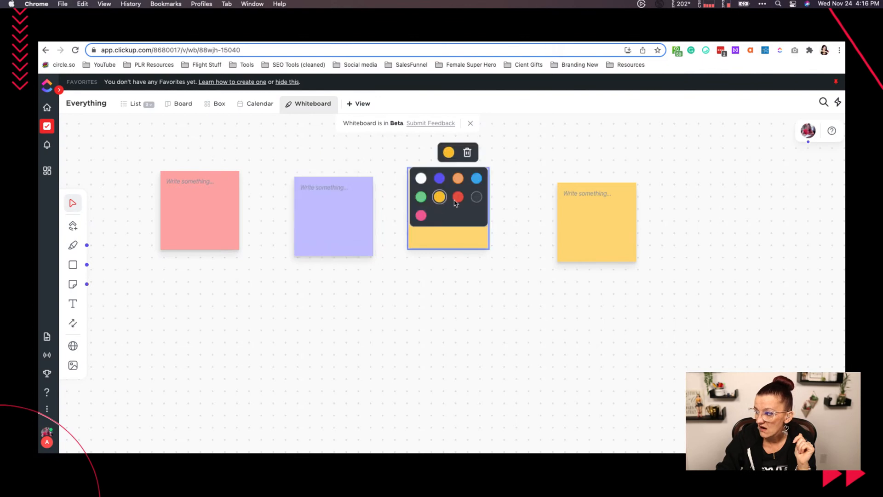
pyautogui.click(476, 178)
pyautogui.click(394, 379)
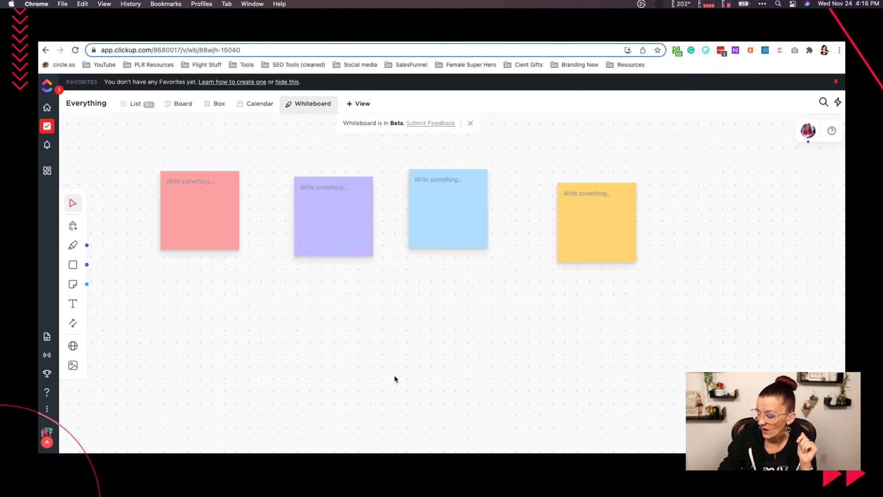
# - Try to write text in the red sticky note, returning to the whiteboard from the test dashboard
pyautogui.scroll(-5, 394, 379)
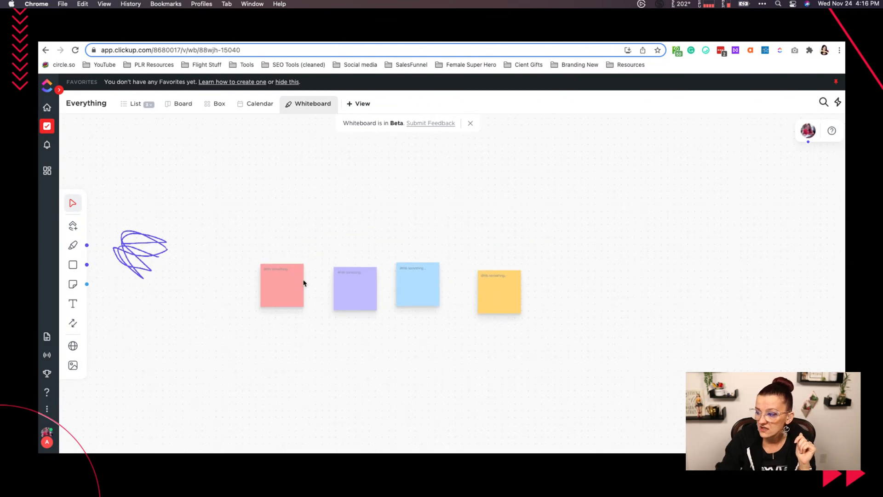
pyautogui.click(279, 281)
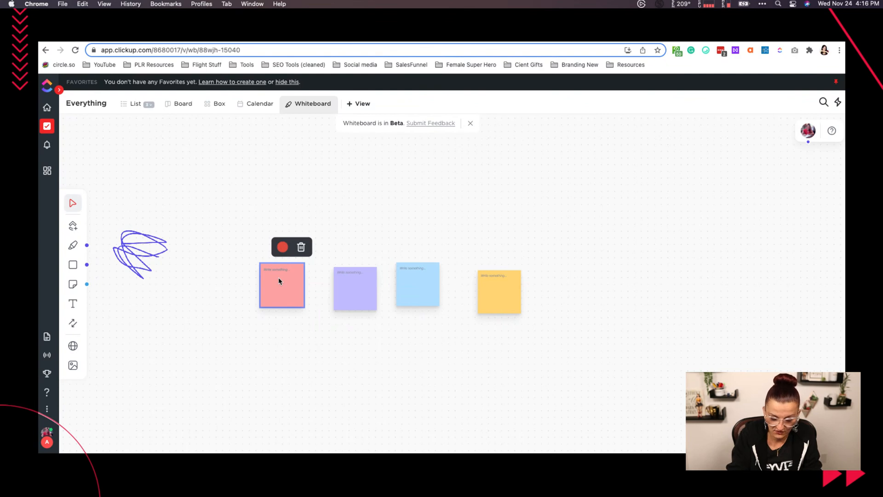
pyautogui.click(46, 171)
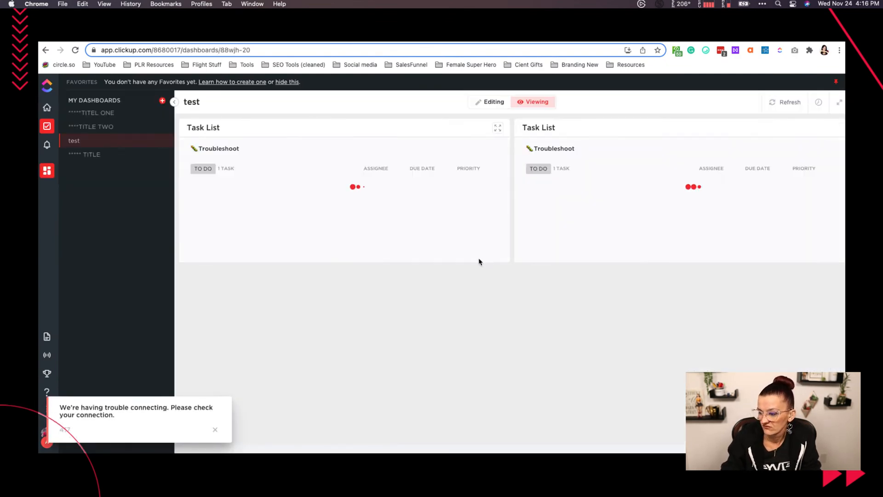
pyautogui.click(217, 432)
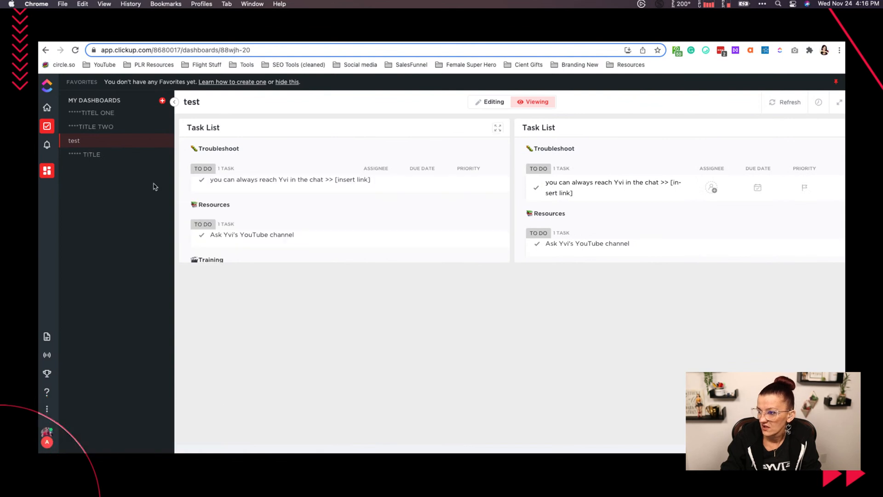
pyautogui.click(46, 125)
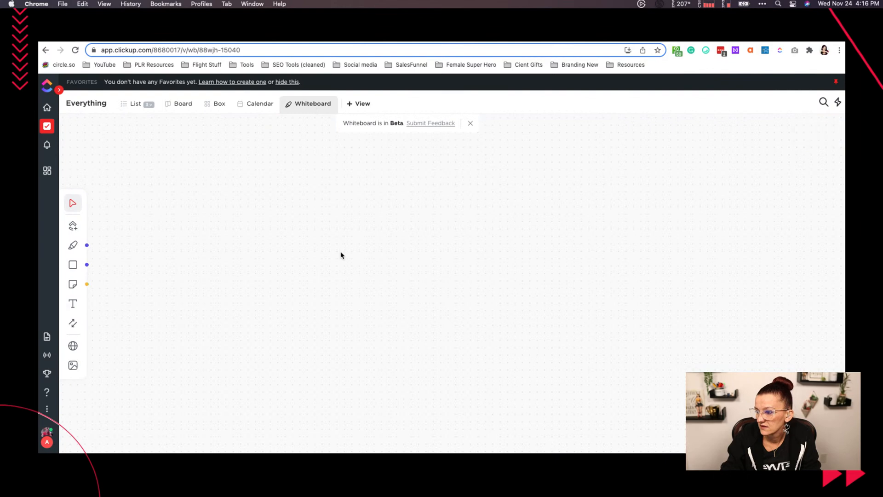
pyautogui.click(279, 304)
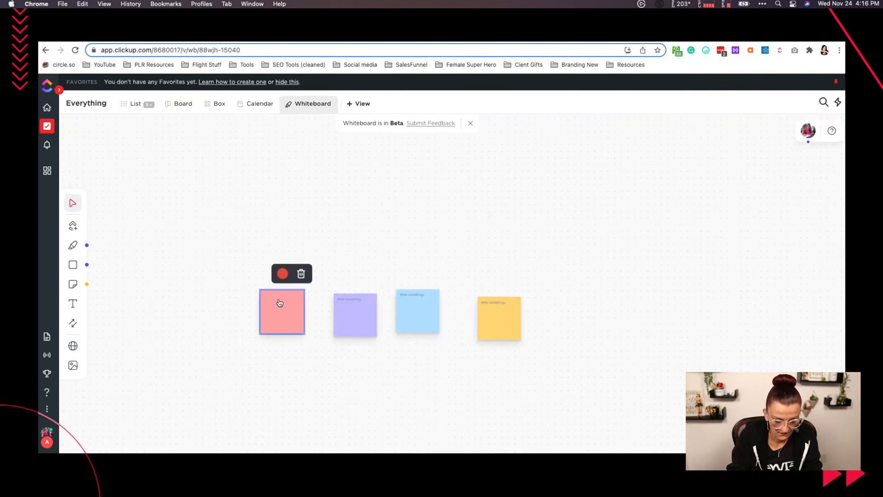
pyautogui.press('d')
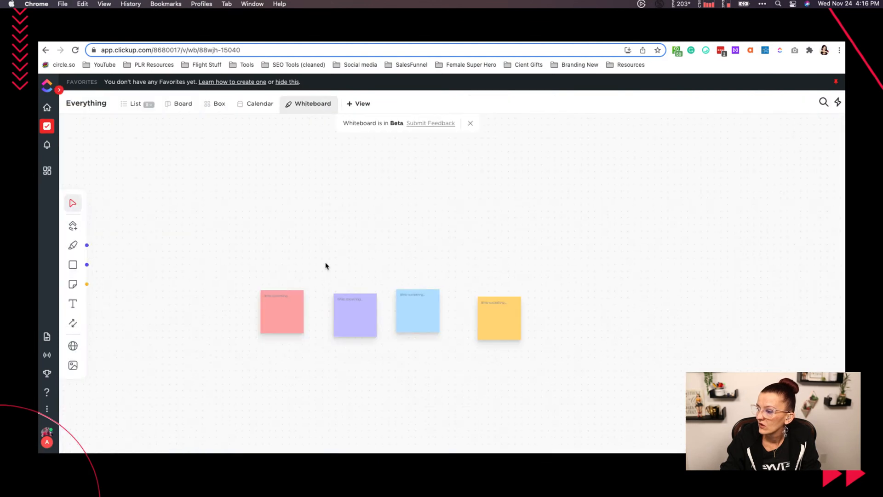
# - Retry writing in the red sticky note at a larger zoom, closing the new task form and returning from Home to the whiteboard
pyautogui.scroll(3, 329, 265)
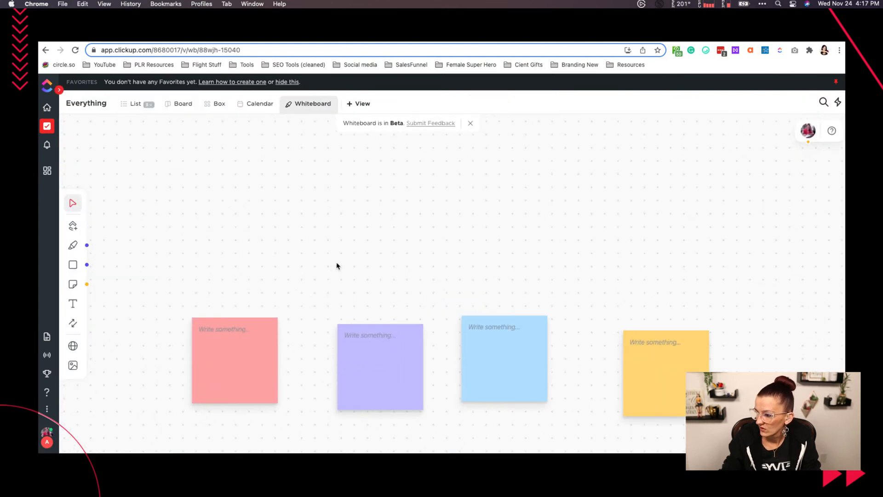
pyautogui.scroll(-1, 397, 238)
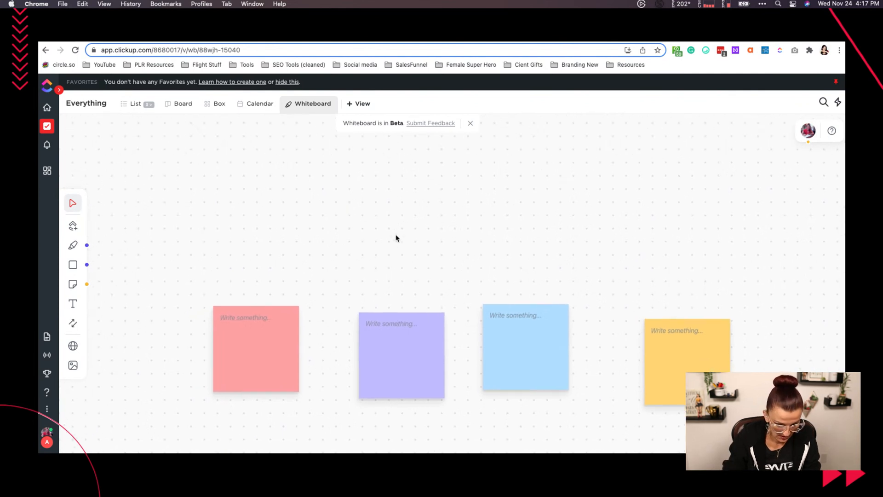
pyautogui.click(234, 323)
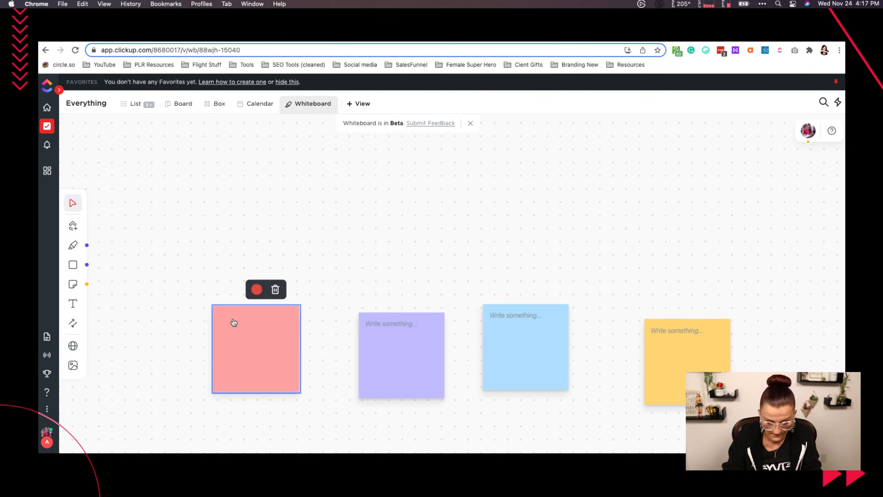
pyautogui.press('t')
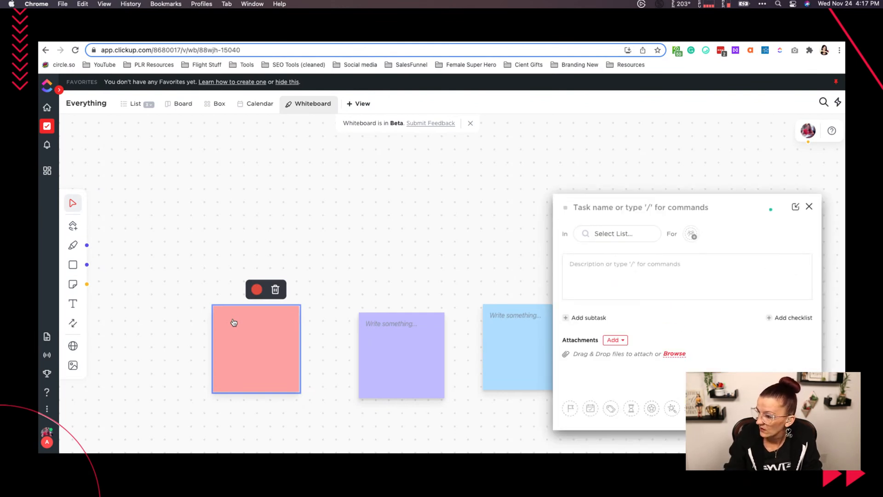
pyautogui.click(809, 210)
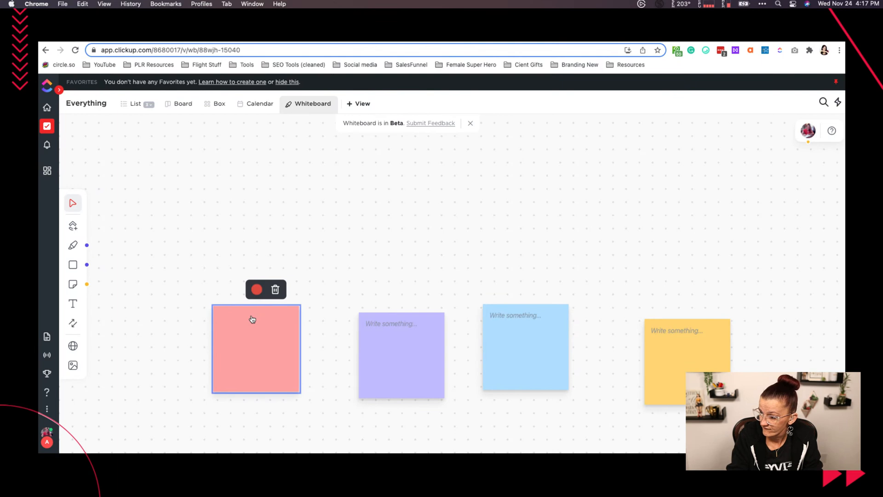
pyautogui.press('h')
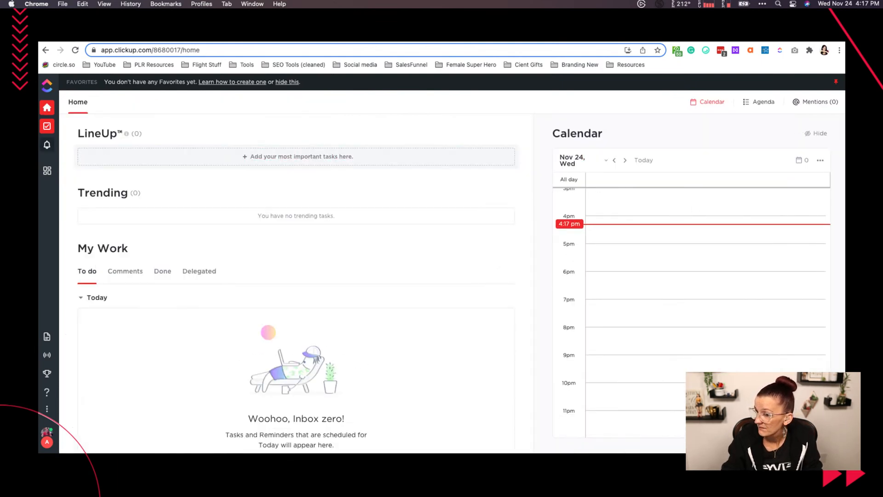
pyautogui.click(48, 126)
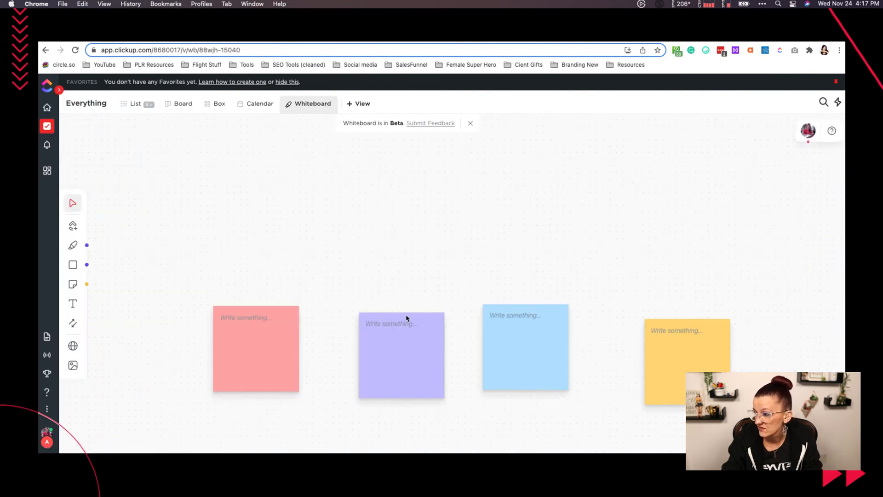
# - Try to write text in the purple sticky note and close the new task form without creating a task
pyautogui.click(400, 326)
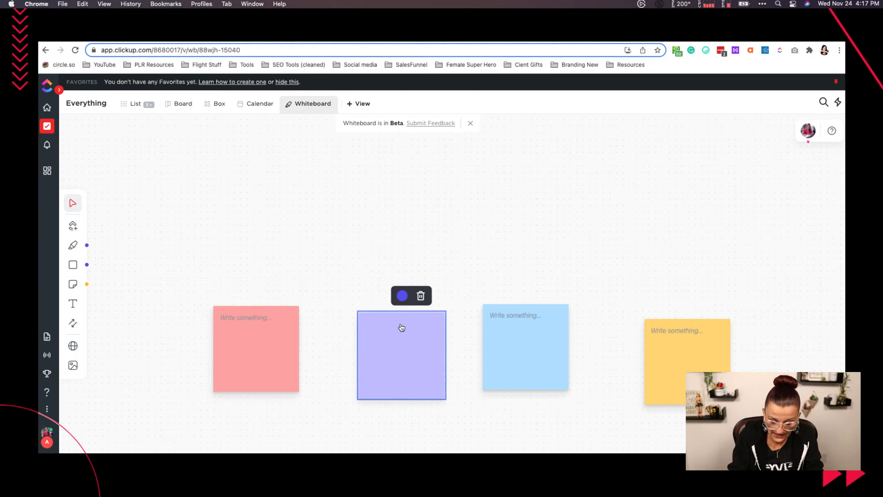
pyautogui.press('t')
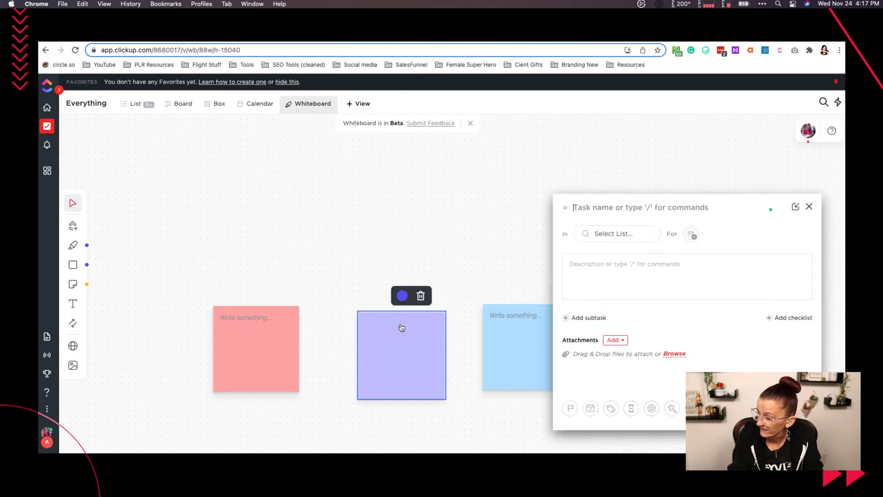
pyautogui.click(810, 207)
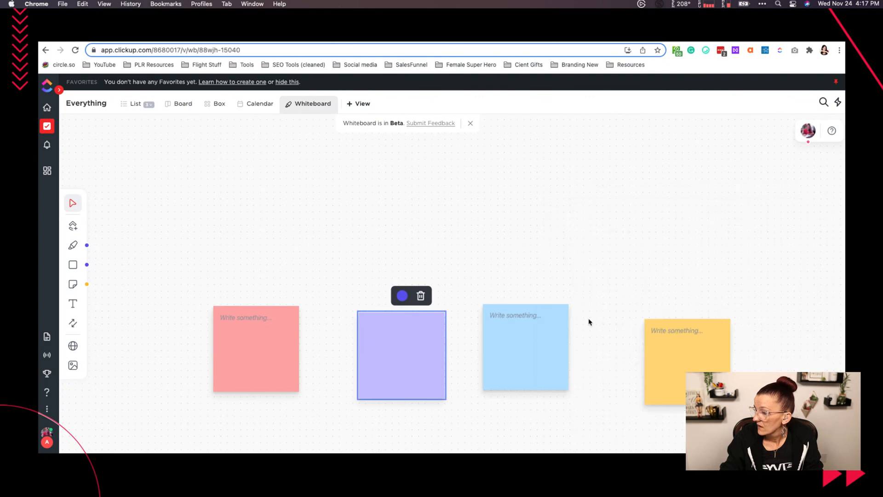
# - Add a purple square above the red sticky note, try to write text in it and close the new task form
pyautogui.click(73, 265)
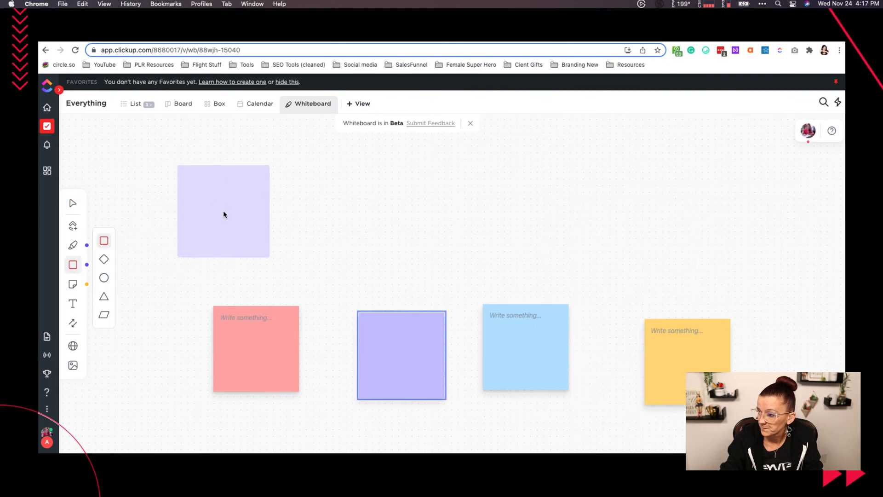
pyautogui.click(220, 199)
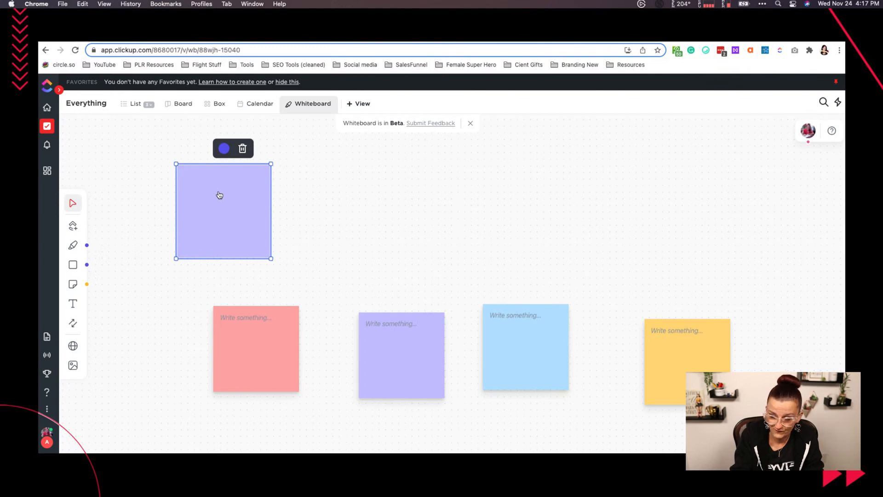
pyautogui.write('tst')
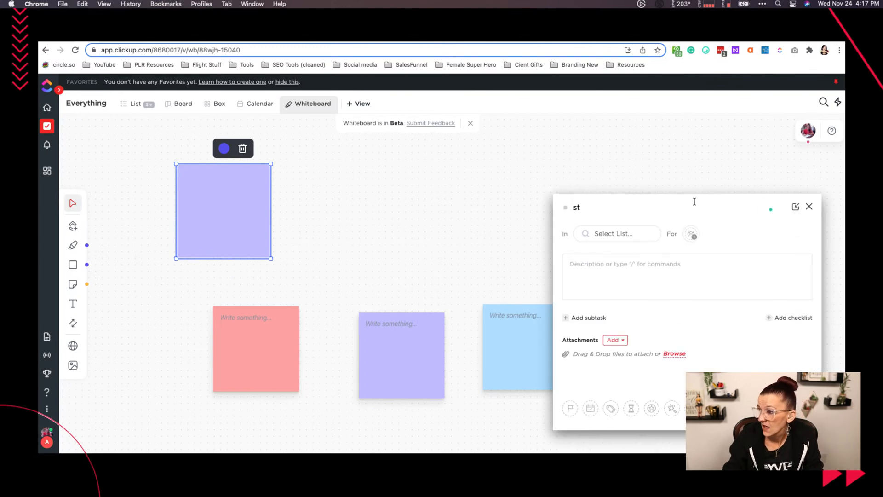
pyautogui.click(809, 207)
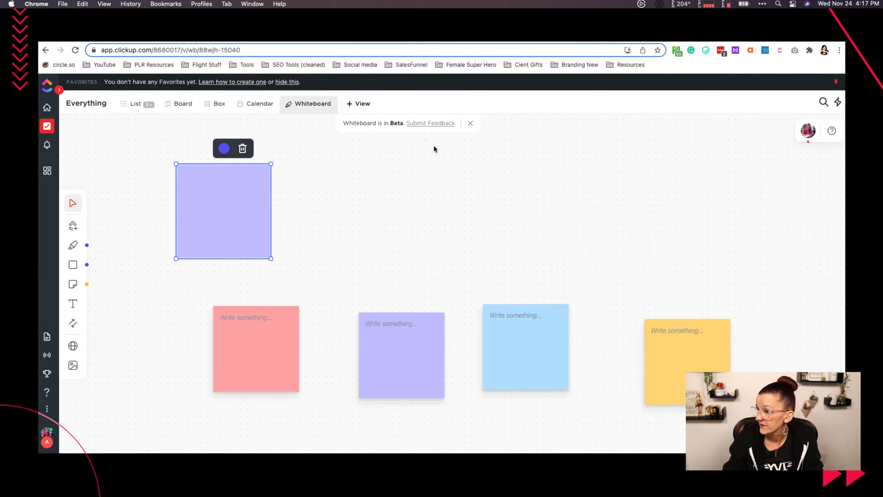
# - Delete the current Whiteboard view from Everything and reload the page
pyautogui.click(331, 104)
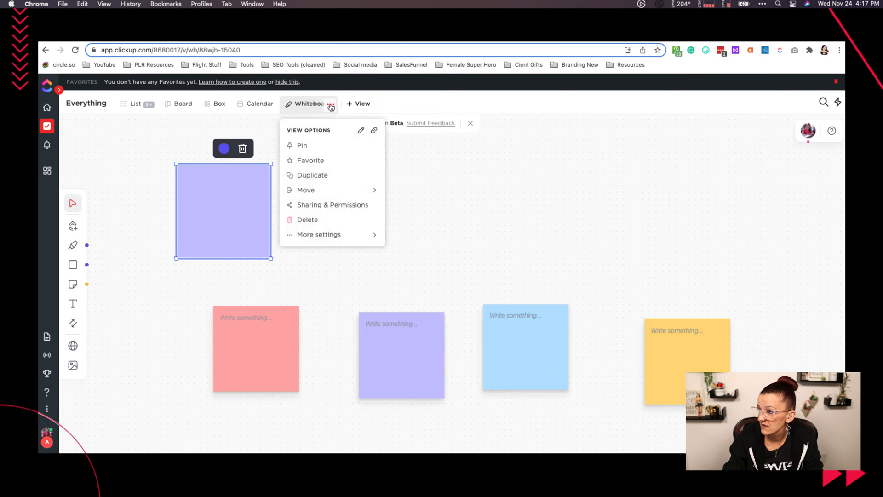
pyautogui.click(316, 224)
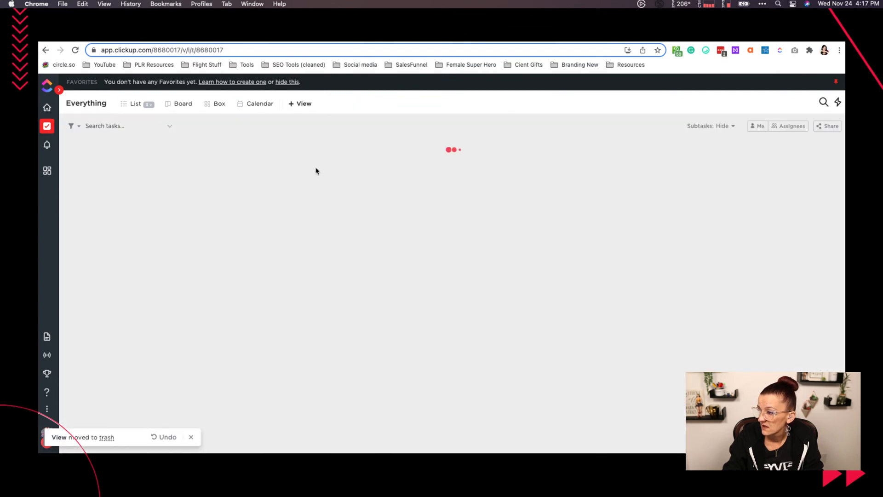
pyautogui.click(76, 52)
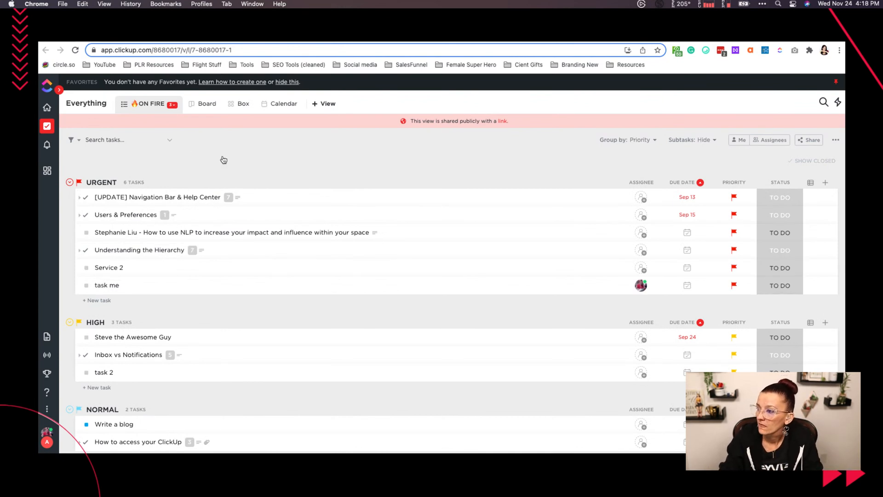
# - Add a new Whiteboard view to Everything
pyautogui.click(328, 105)
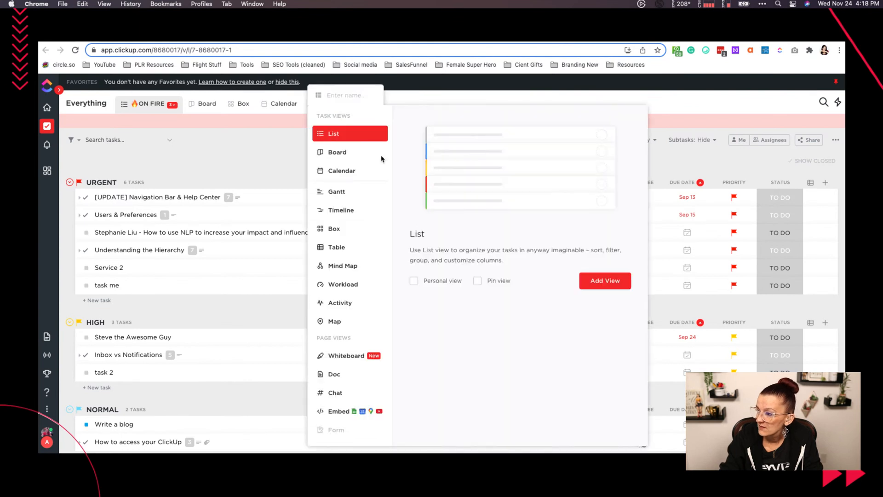
pyautogui.click(348, 358)
pyautogui.click(602, 283)
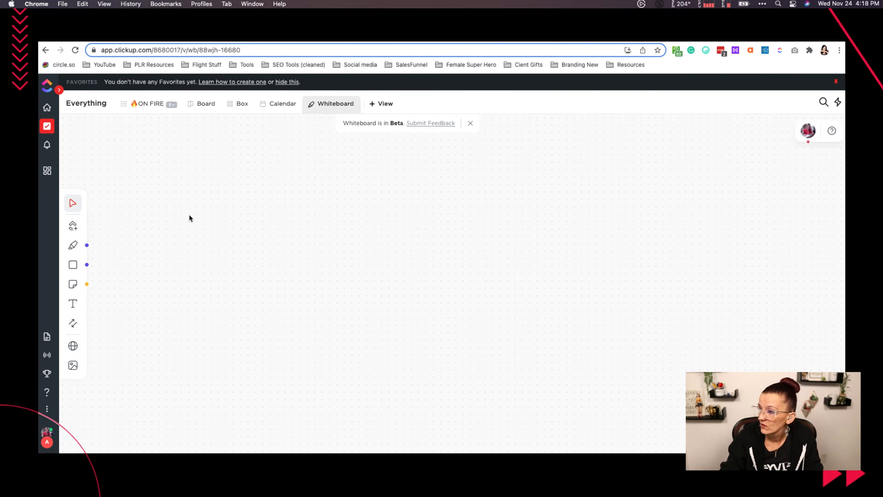
# - Place a yellow sticky note on the new whiteboard and write "test" in it
pyautogui.click(73, 284)
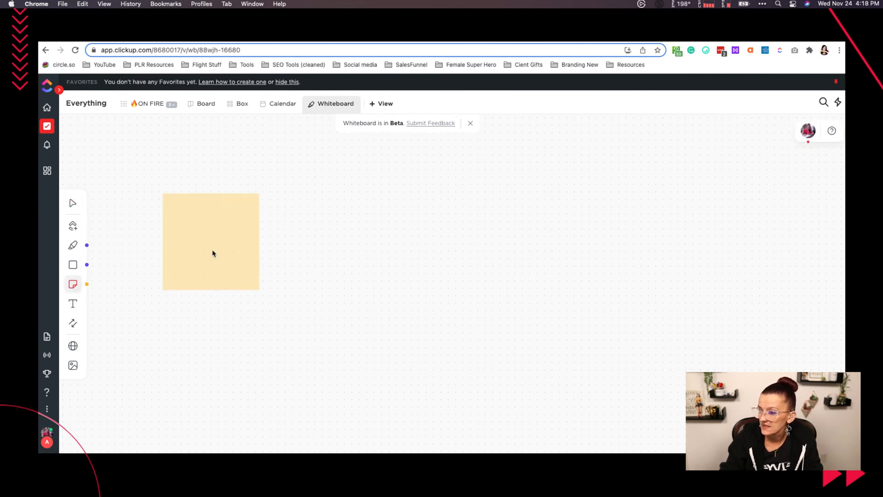
pyautogui.click(213, 253)
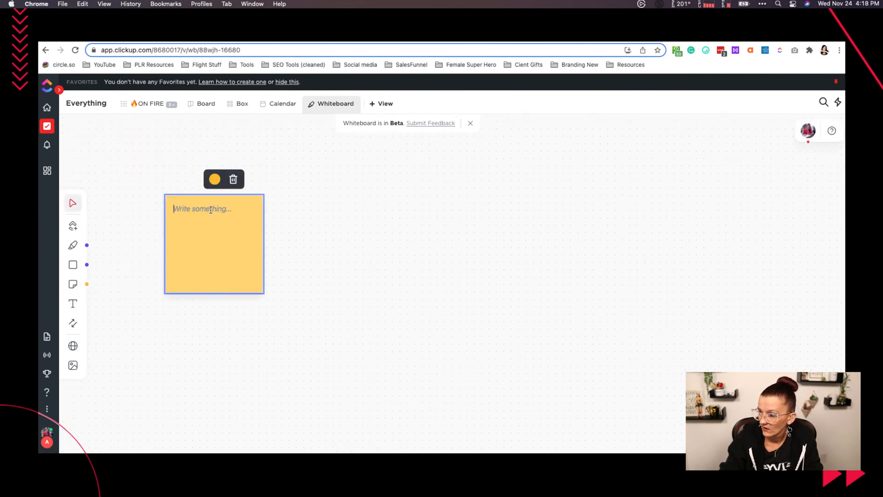
pyautogui.write('test')
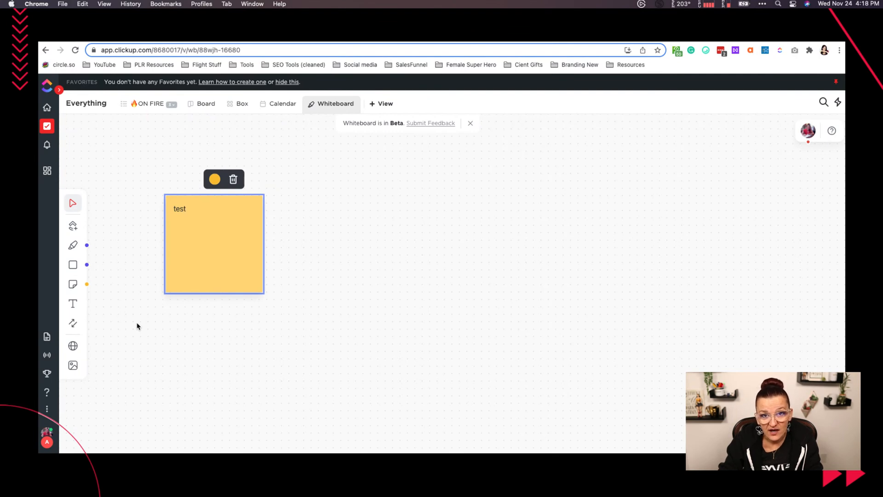
# - Add three more blank yellow sticky notes in a row to the right of the "test" note
pyautogui.click(72, 284)
pyautogui.click(401, 252)
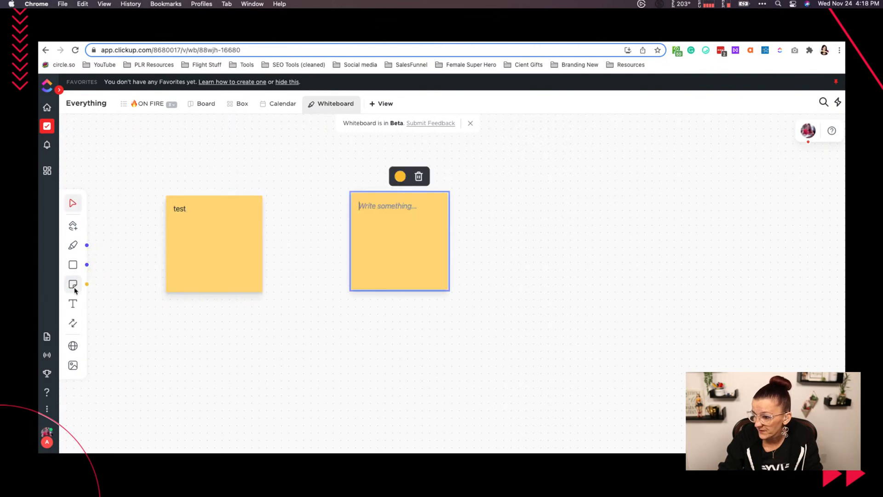
pyautogui.click(591, 251)
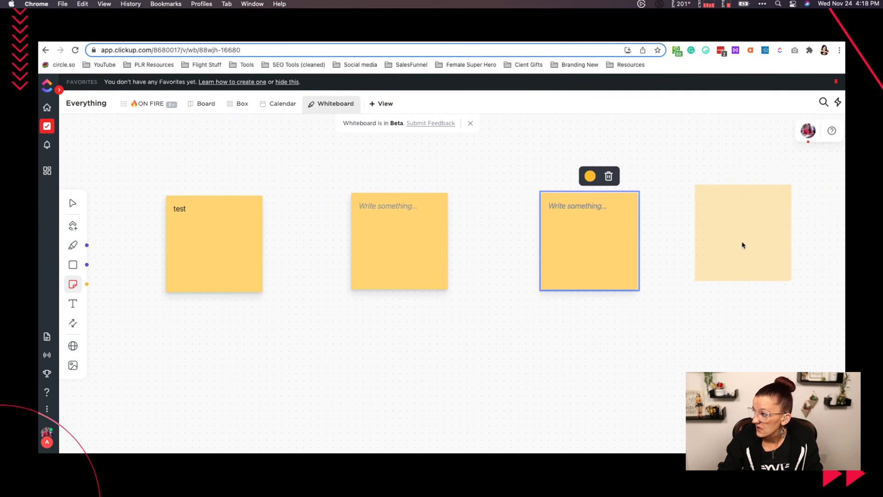
pyautogui.click(733, 250)
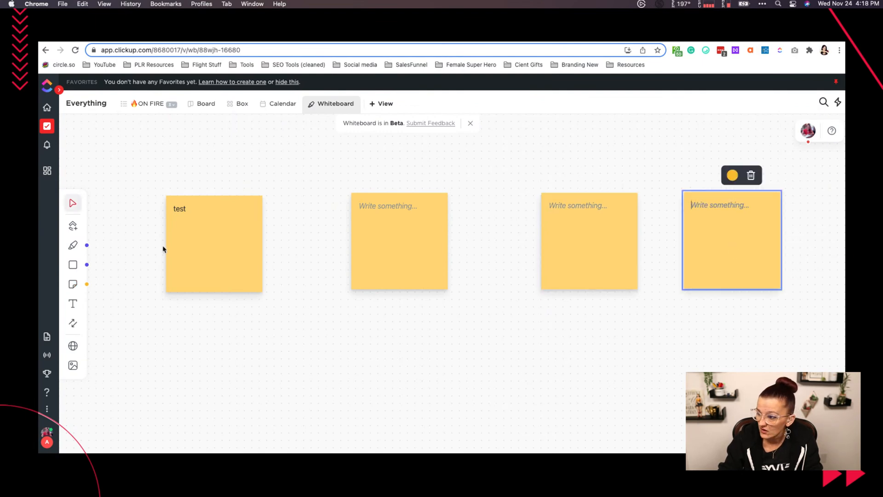
# - Recolour the second, third and fourth sticky notes red, purple and pink, in that order, and deselect them
pyautogui.click(391, 213)
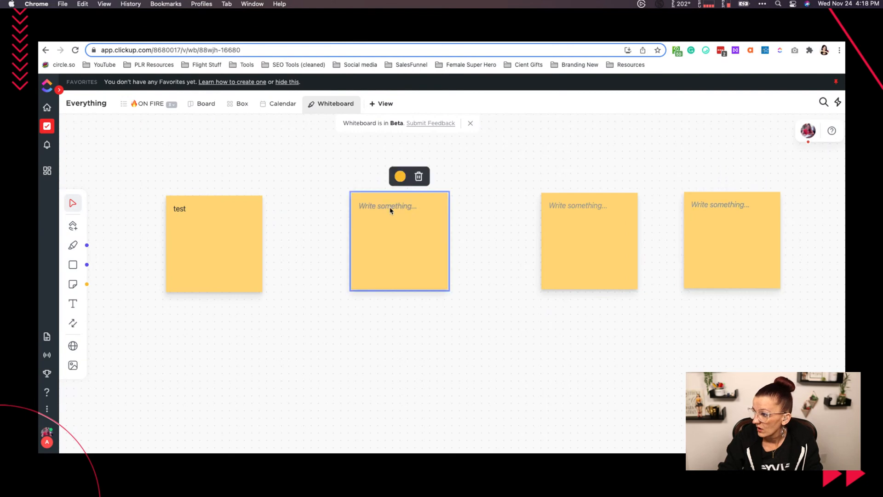
pyautogui.click(400, 177)
pyautogui.click(415, 223)
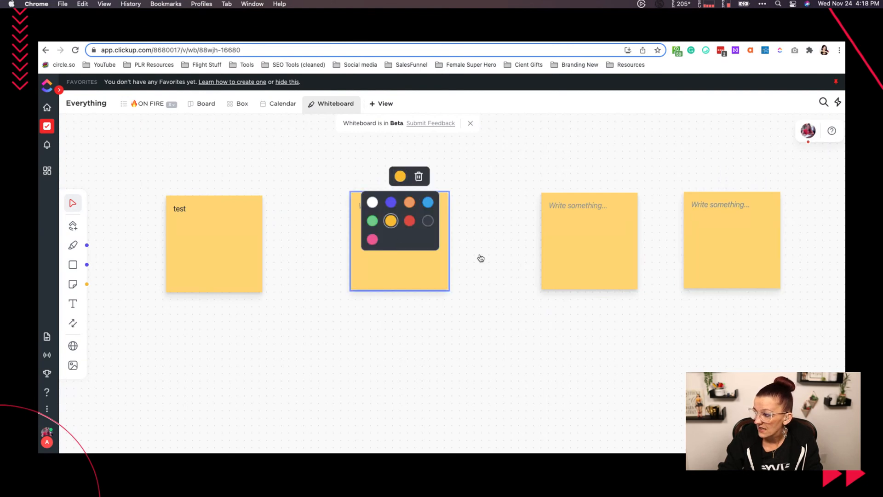
pyautogui.click(561, 247)
pyautogui.click(590, 176)
pyautogui.click(581, 204)
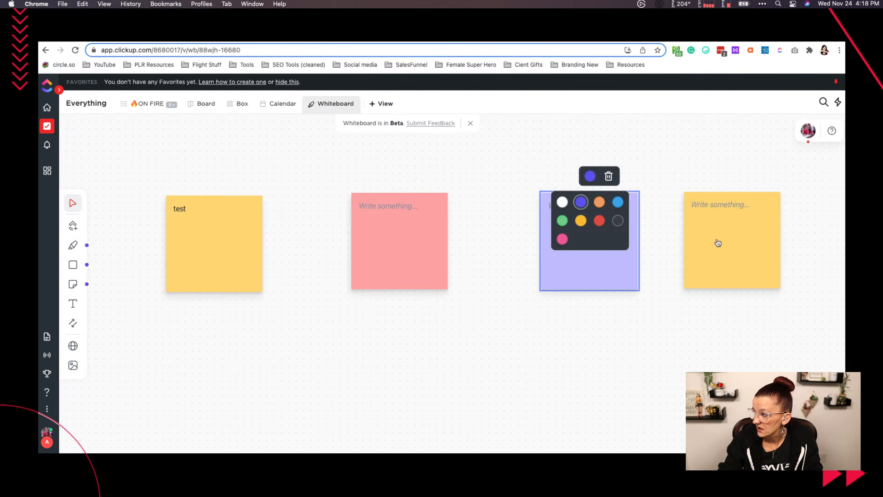
pyautogui.click(715, 244)
pyautogui.click(704, 238)
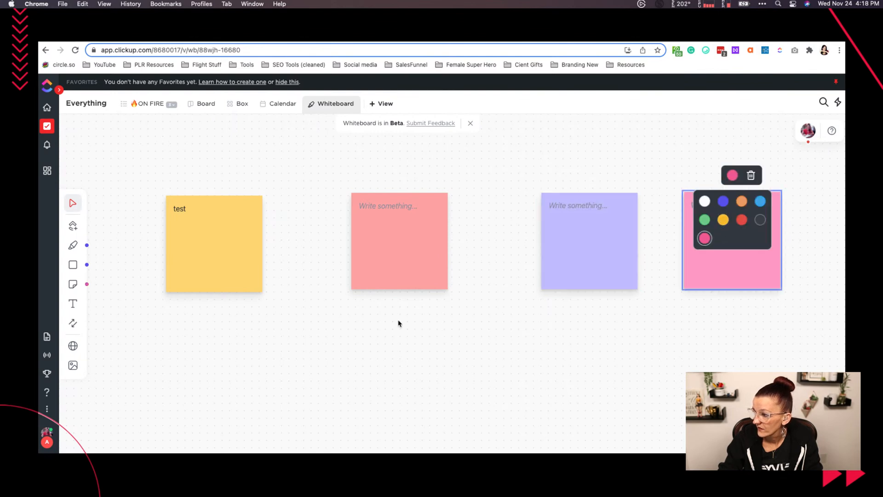
pyautogui.click(321, 347)
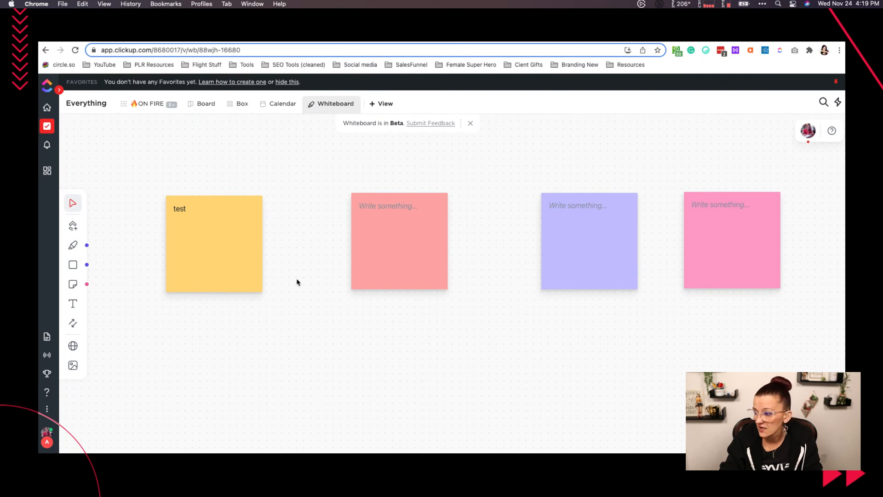
# - Move the yellow "test" note slightly up and left, and shift the red note closer to it
pyautogui.click(219, 281)
pyautogui.click(212, 293)
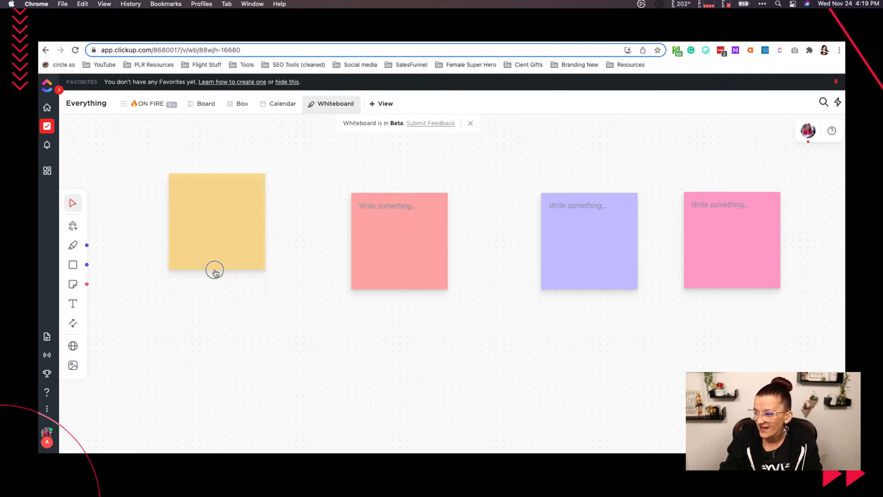
pyautogui.moveTo(207, 281); pyautogui.dragTo(203, 271)
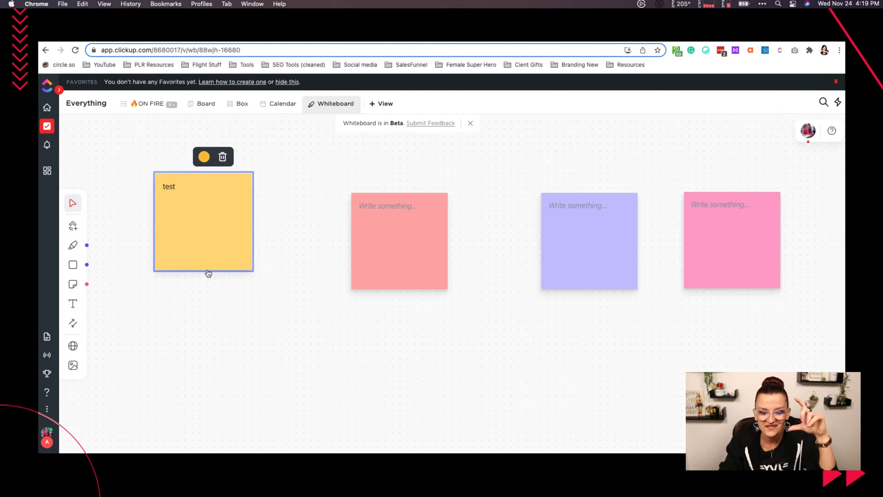
pyautogui.click(422, 258)
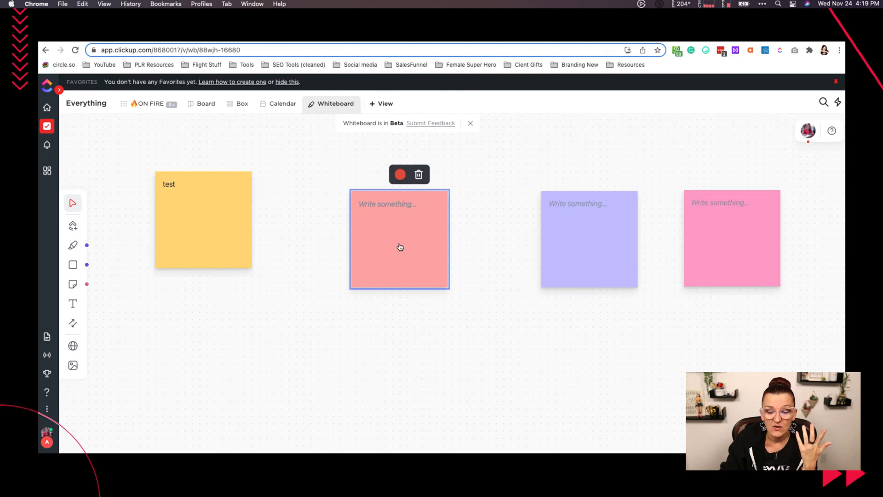
pyautogui.moveTo(397, 248); pyautogui.dragTo(358, 237)
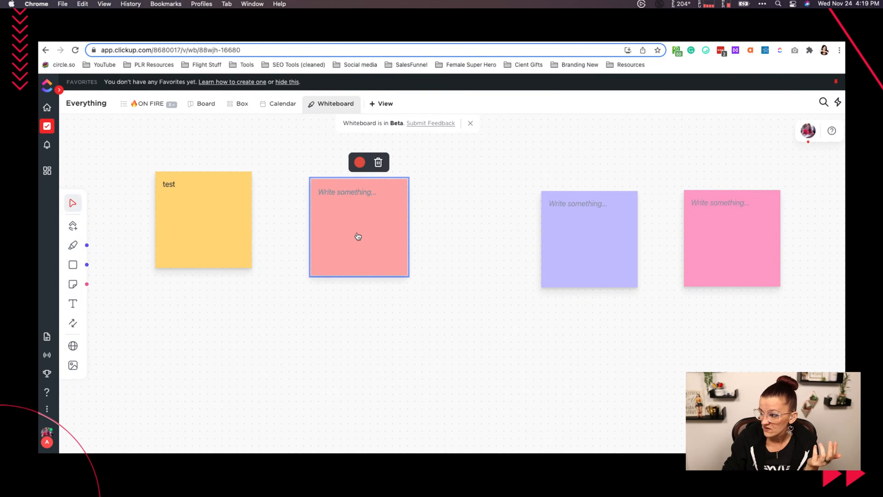
# - Add a text label reading "january" to the left of the yellow "test" note
pyautogui.scroll(-10, 357, 236)
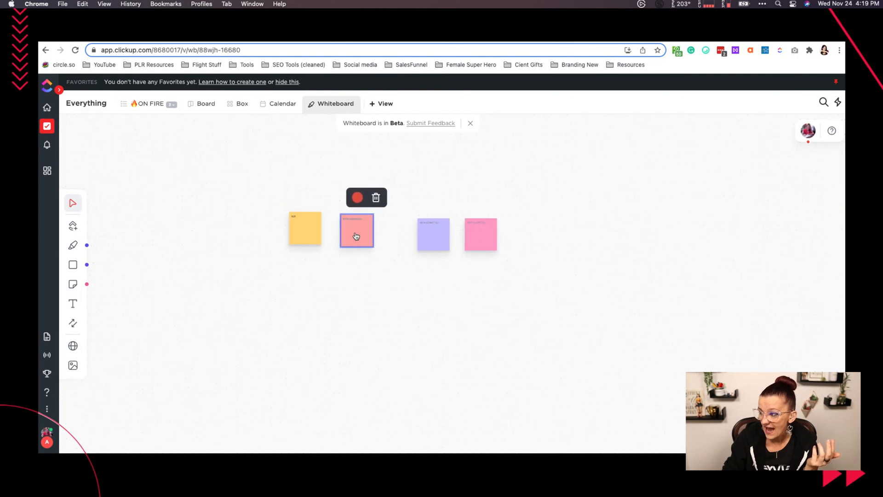
pyautogui.click(231, 232)
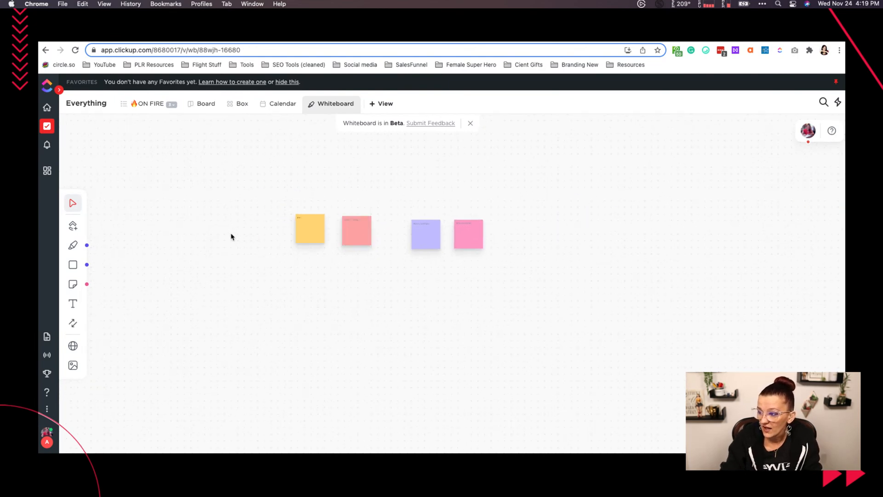
pyautogui.click(72, 303)
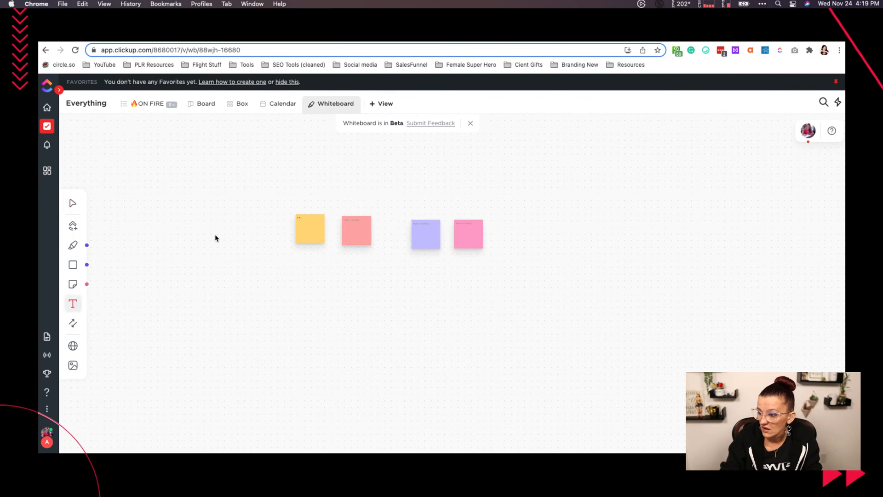
pyautogui.click(216, 237)
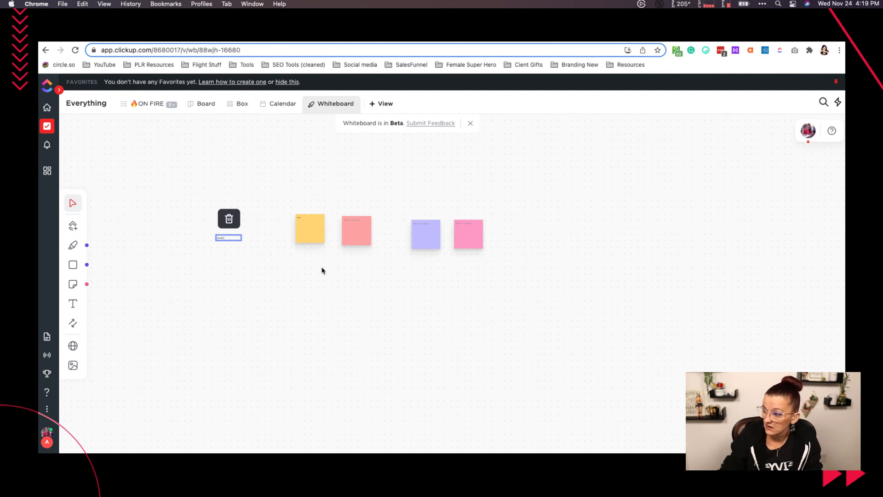
pyautogui.scroll(5, 322, 270)
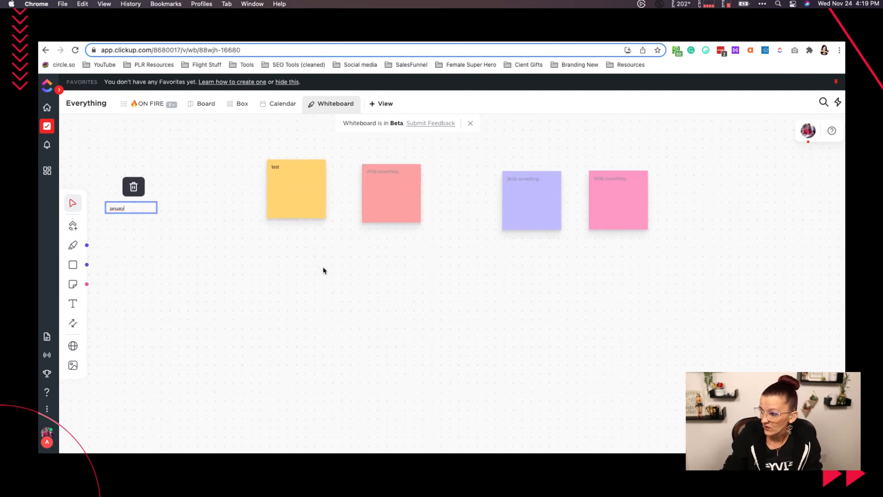
pyautogui.scroll(3, 324, 270)
pyautogui.hscroll(-4, 323, 270)
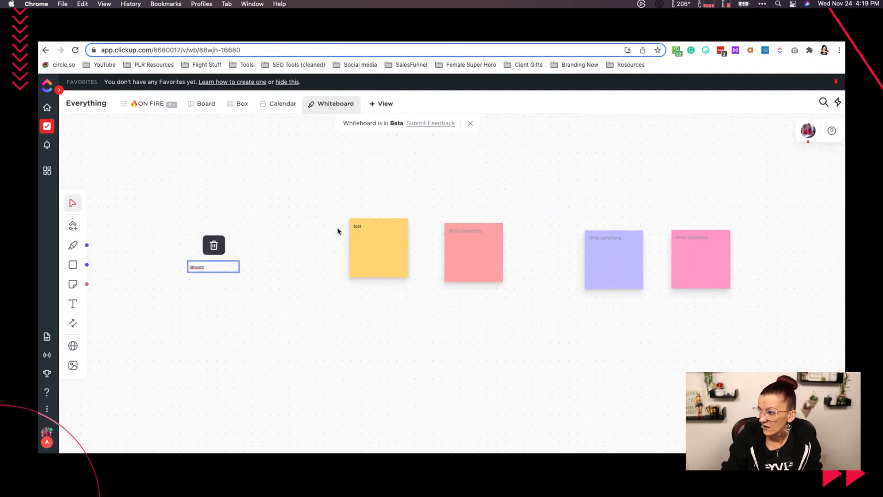
# - Line up the yellow, red, purple and pink sticky notes in a closely spaced row beside the "january" label
pyautogui.moveTo(367, 244); pyautogui.dragTo(298, 259)
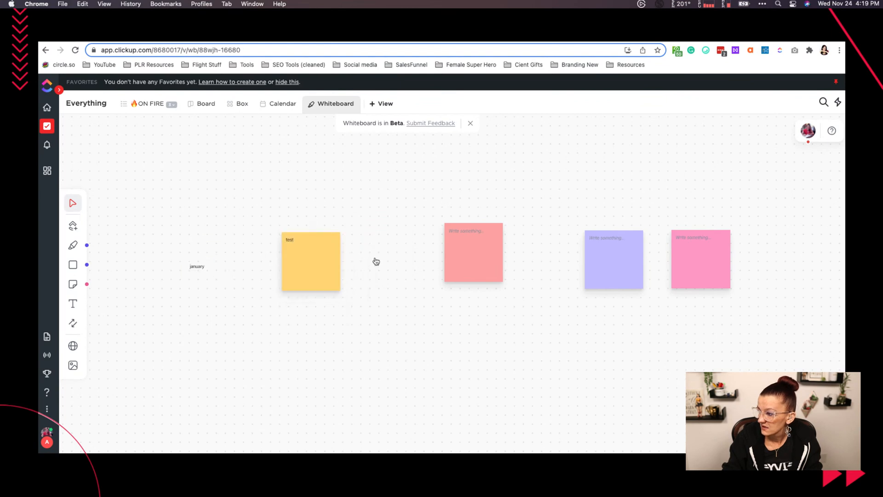
pyautogui.moveTo(473, 251); pyautogui.dragTo(409, 261)
pyautogui.click(625, 255)
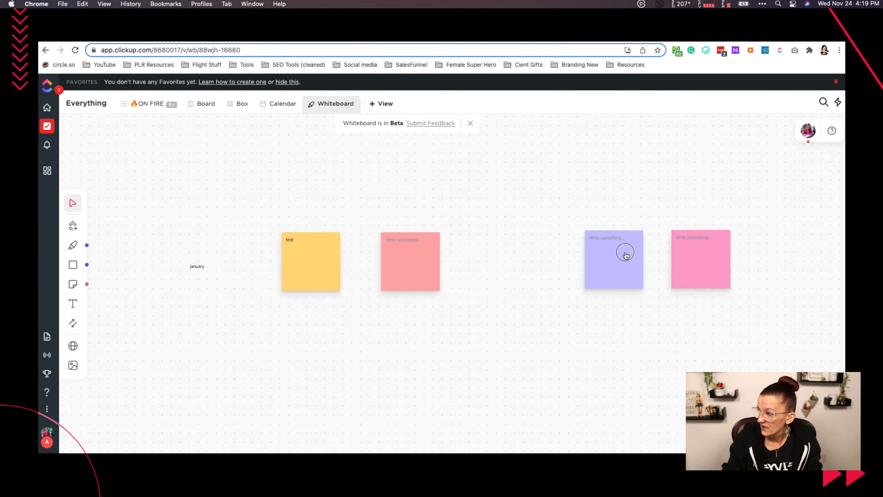
pyautogui.moveTo(625, 256); pyautogui.dragTo(532, 253)
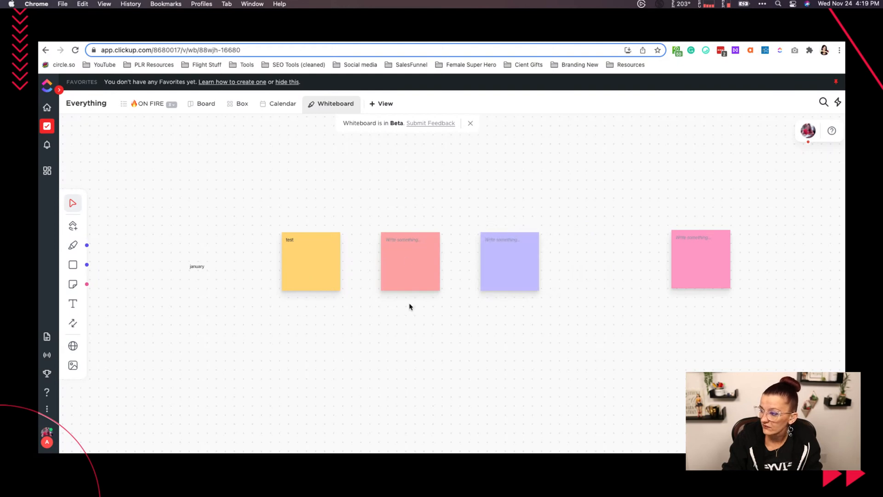
pyautogui.moveTo(703, 256); pyautogui.dragTo(603, 256)
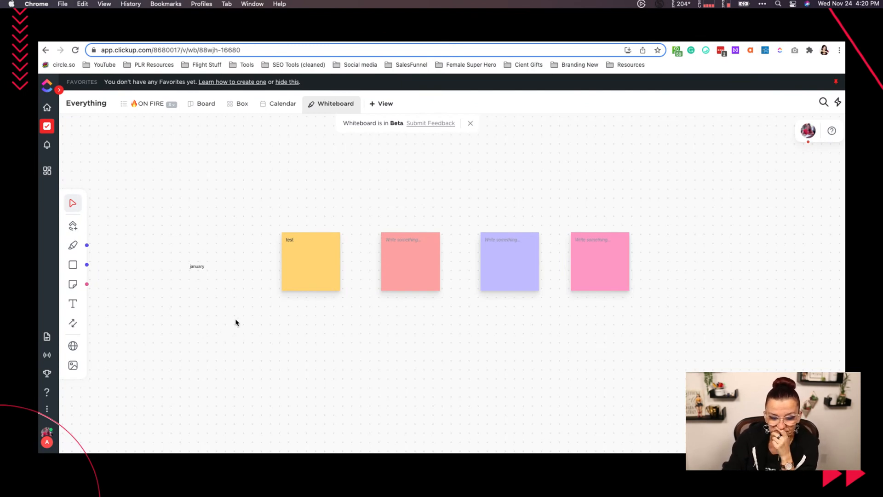
# - Switch to Whimsical and examine how the [T] Agency Template board lays out its spaces, folders, lists and stages
pyautogui.click(196, 266)
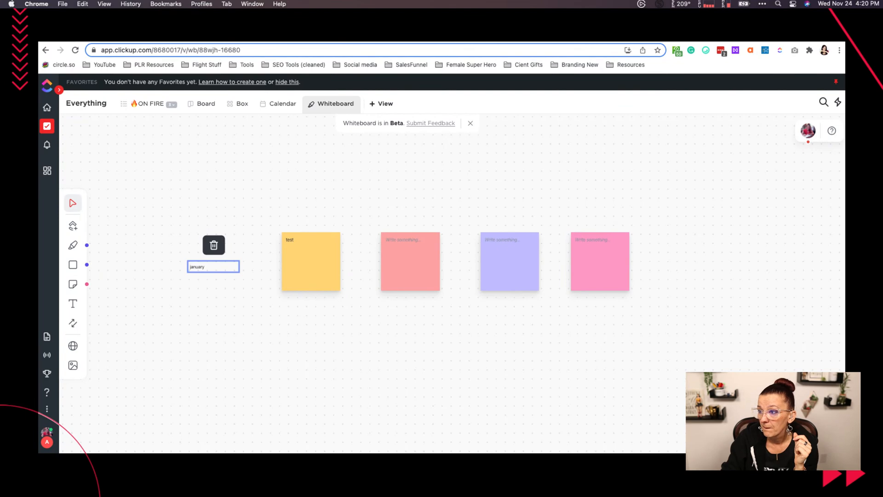
pyautogui.click(218, 33)
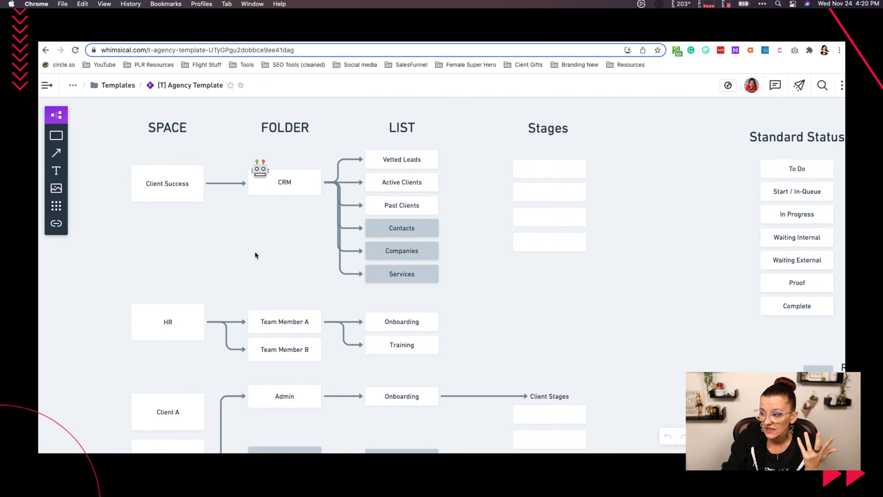
pyautogui.scroll(-8, 255, 255)
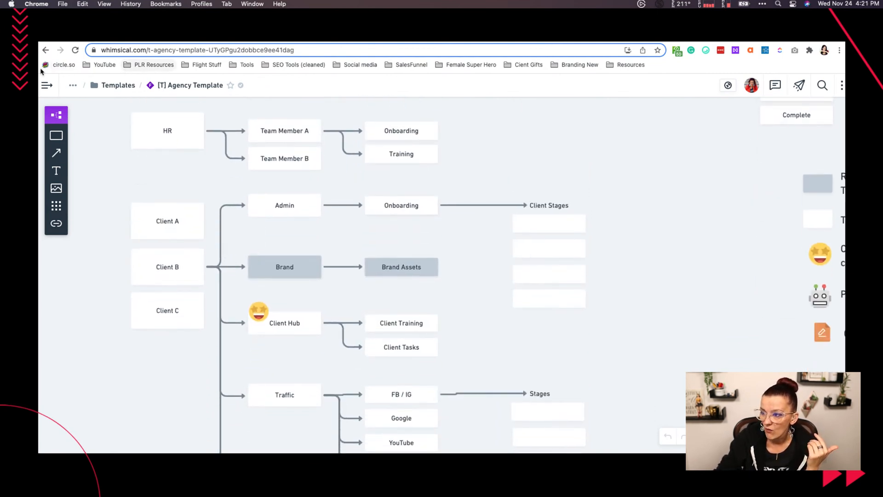
# - Browse the workspace's boards and view the Youtube Upload Process & Automation, Ask Yvi Content Flow and Content Flow boards in turn
pyautogui.moveTo(47, 85)
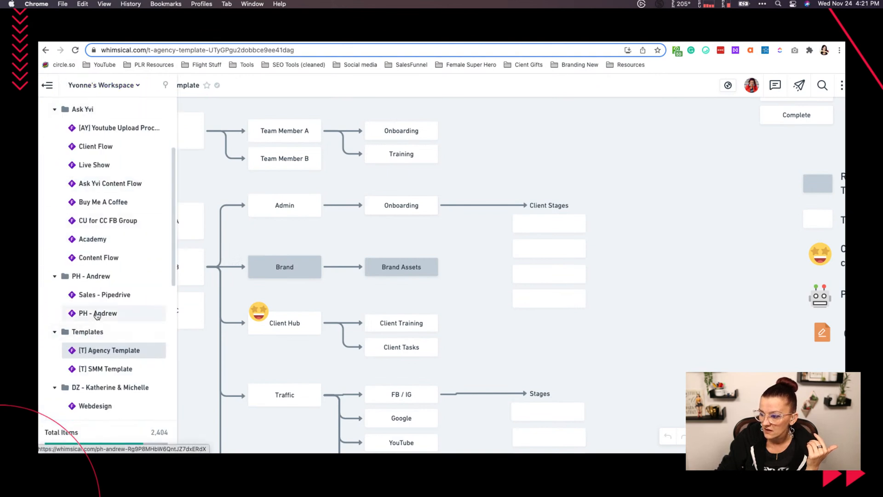
pyautogui.scroll(-2, 96, 336)
pyautogui.scroll(-5, 95, 342)
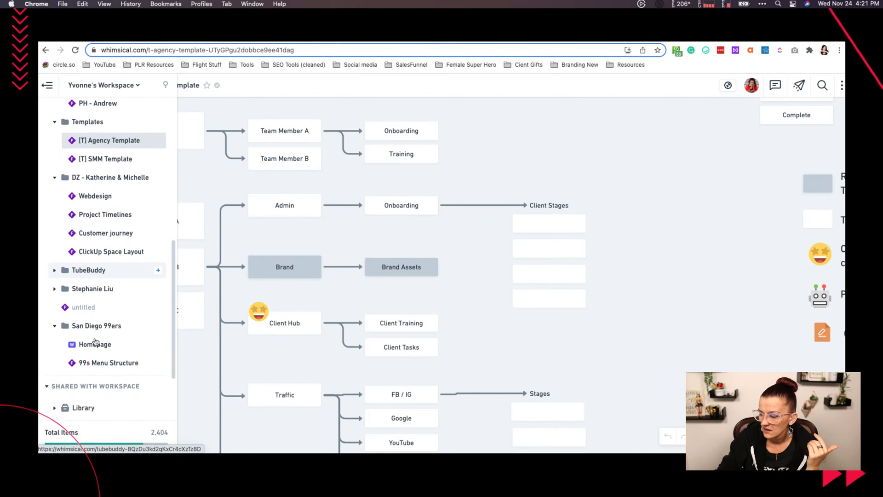
pyautogui.scroll(5, 96, 341)
pyautogui.scroll(1, 95, 341)
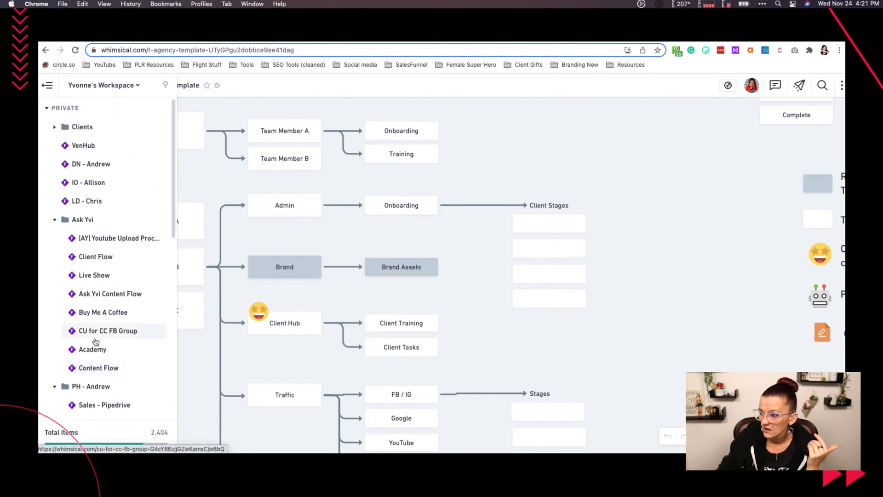
pyautogui.click(117, 238)
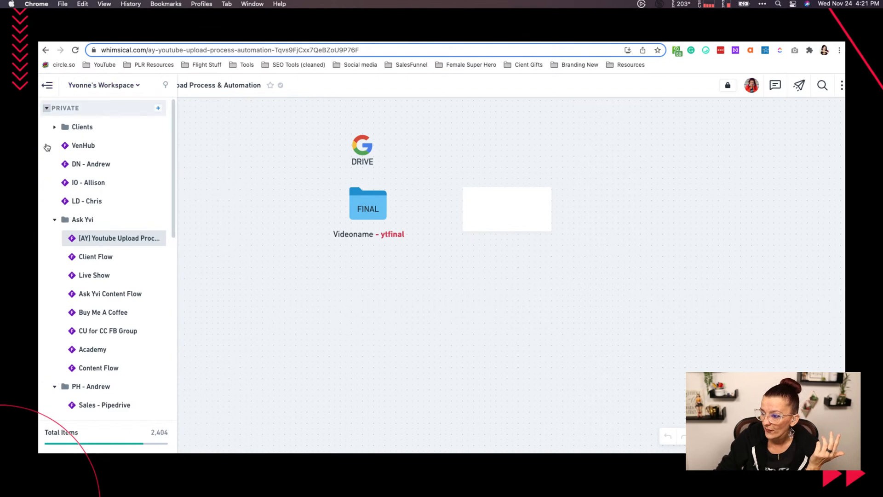
pyautogui.click(96, 295)
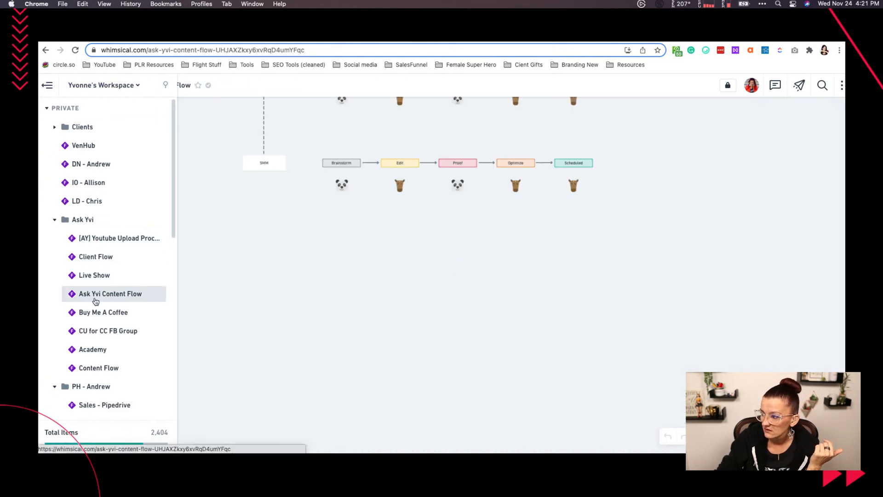
pyautogui.click(94, 368)
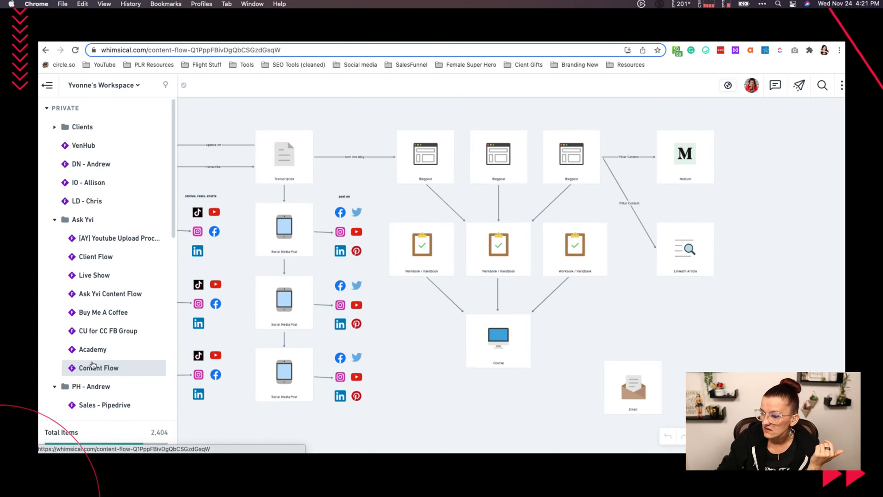
# - Open the Academy board and examine its sign-up flows and the Integrately Automation diagram
pyautogui.click(94, 349)
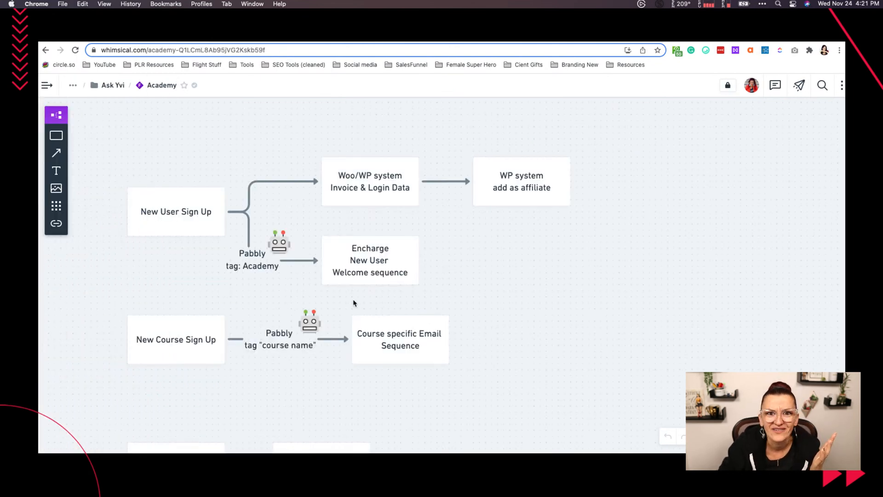
pyautogui.scroll(-5, 524, 299)
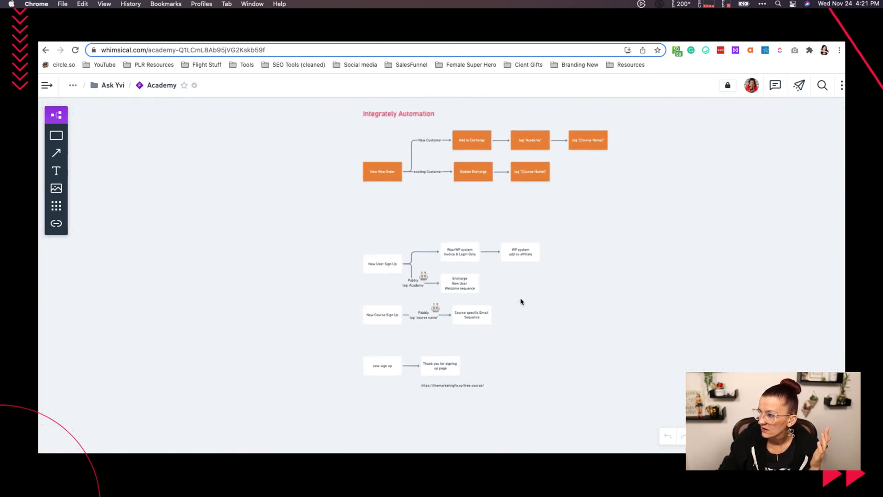
pyautogui.hscroll(5, 521, 301)
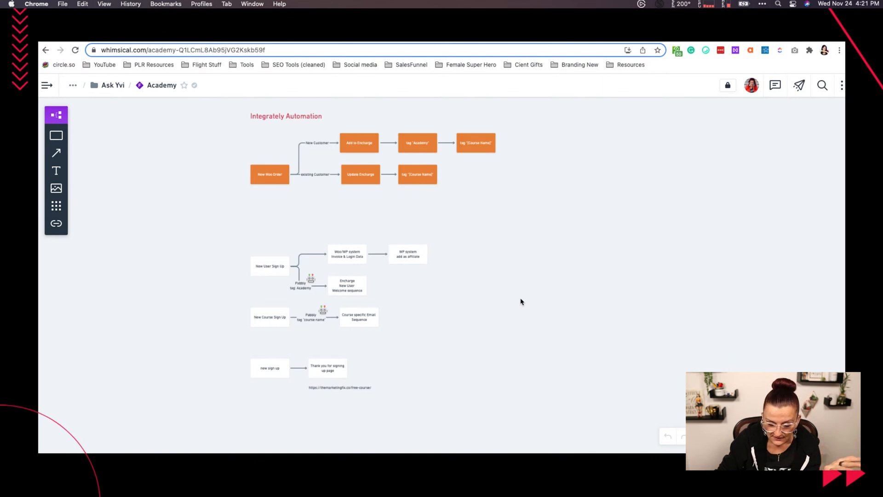
pyautogui.scroll(1, 521, 301)
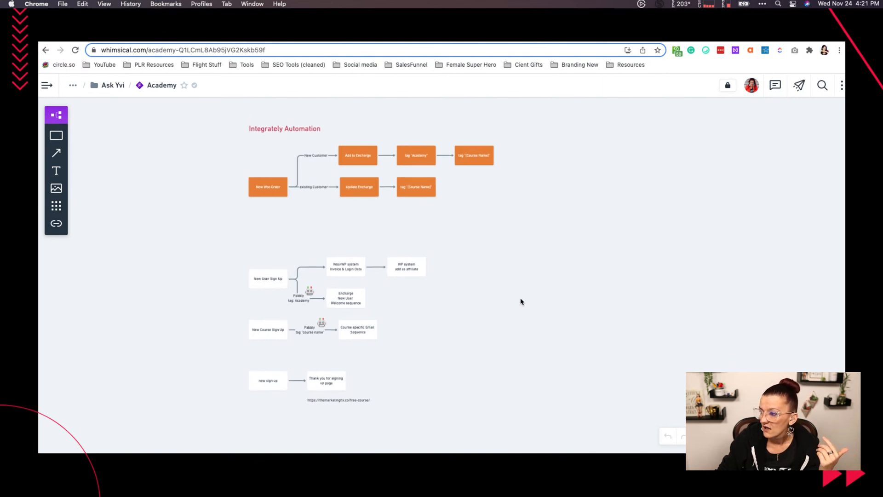
pyautogui.scroll(-3, 521, 301)
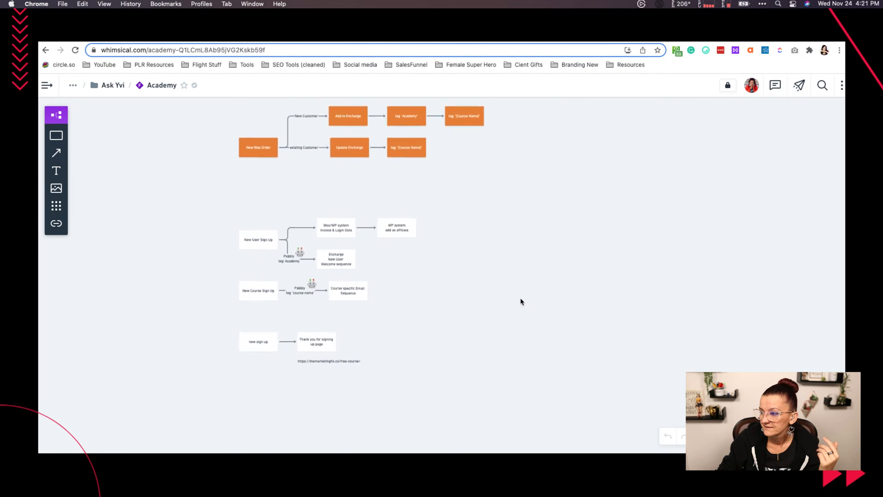
pyautogui.scroll(2, 503, 301)
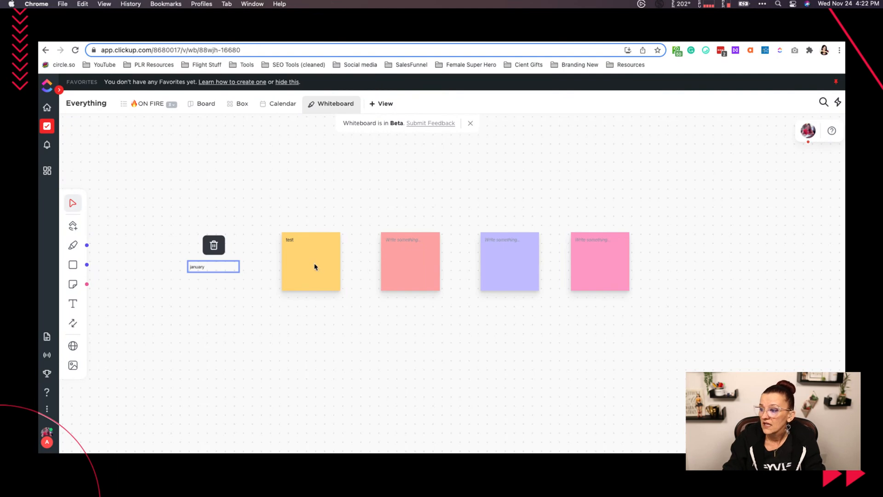
# - Return to the ClickUp whiteboard and add a pink sticky note below the pink note at the end of the row
pyautogui.click(72, 283)
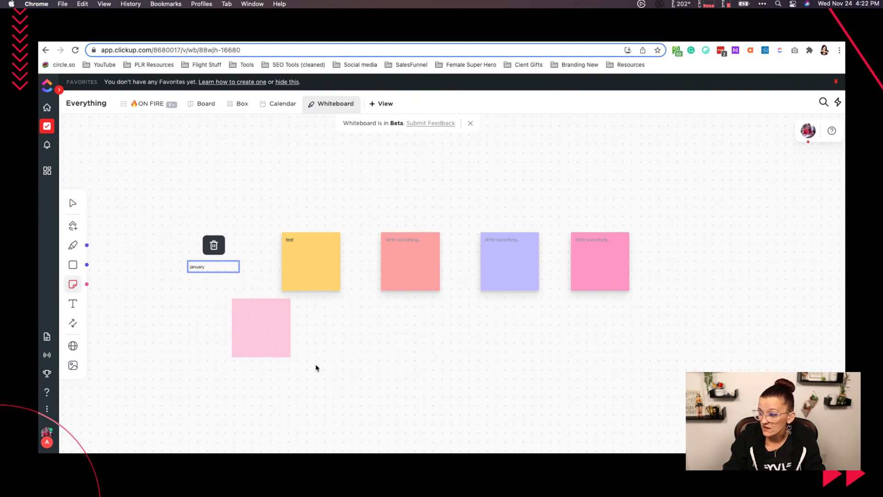
pyautogui.click(591, 368)
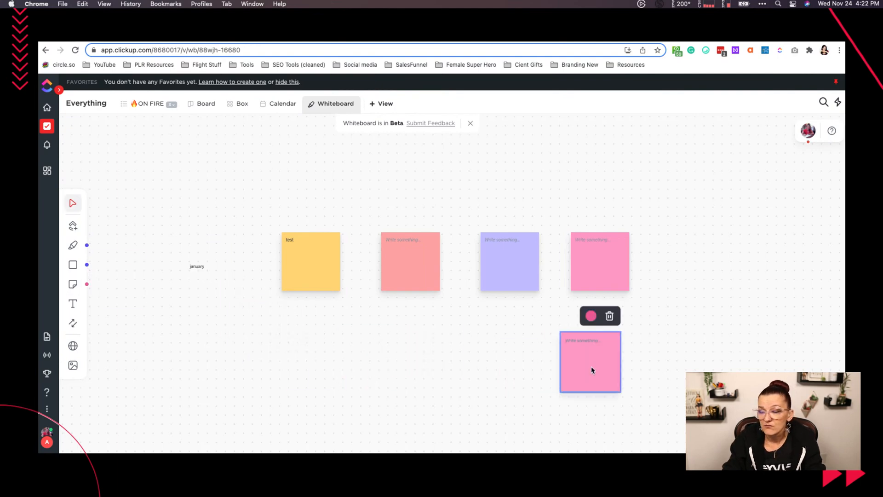
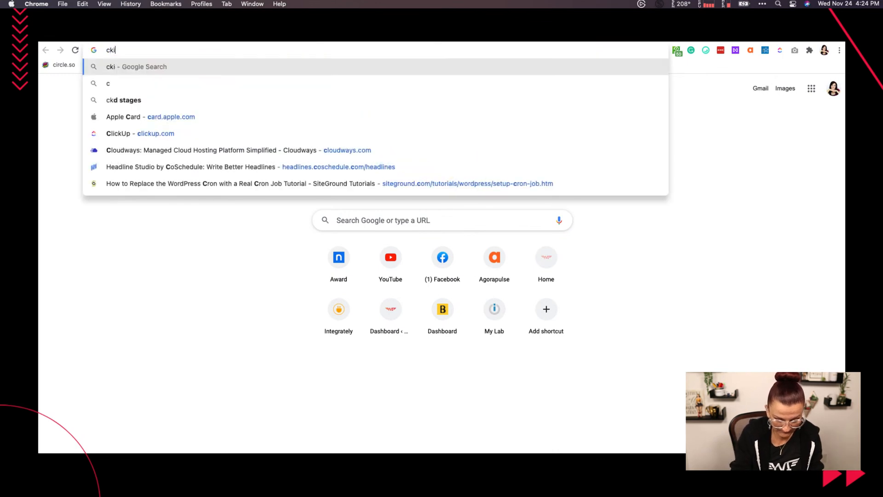
# - Load clickup.com in the new browser tab and select the resulting page address for copying
pyautogui.press('BackSpace')
pyautogui.press('BackSpace')
pyautogui.press('BackSpace')
pyautogui.press('BackSpace')
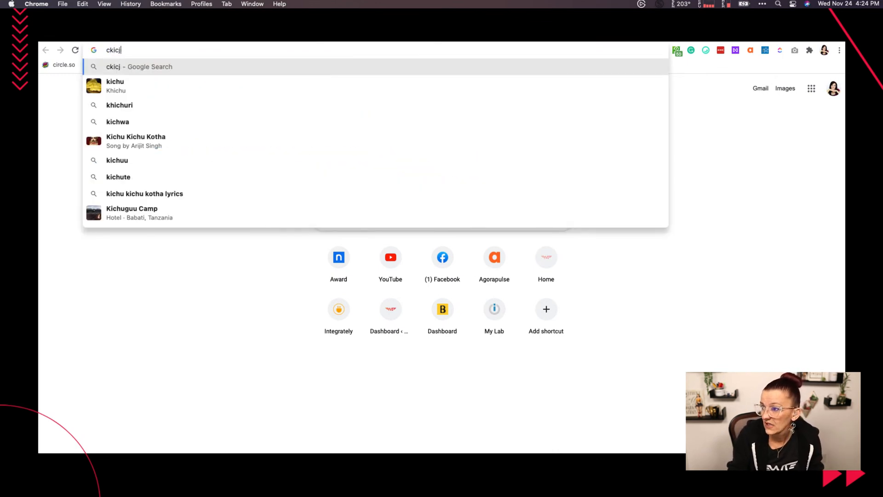
pyautogui.press('BackSpace')
pyautogui.write('lickup.com')
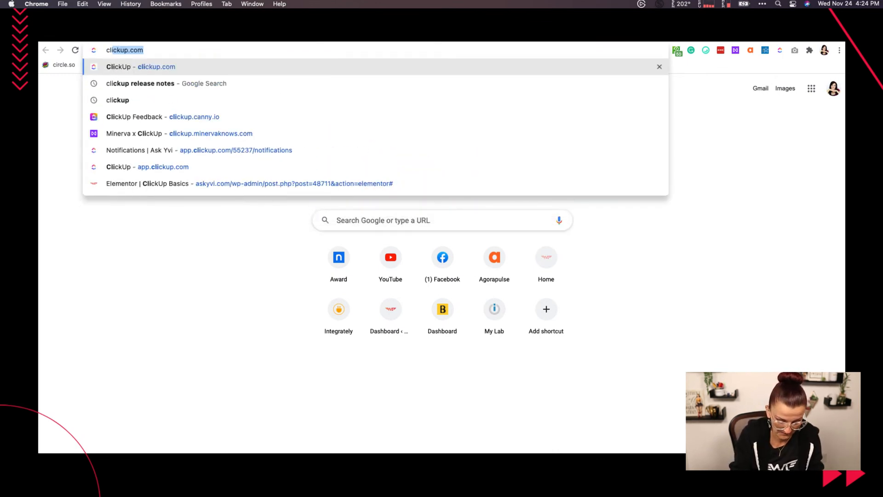
pyautogui.press('Return')
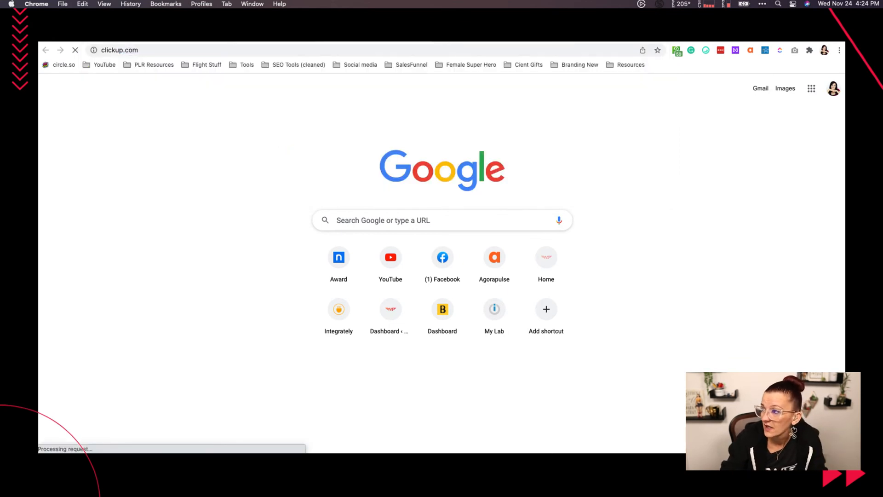
pyautogui.click(230, 52)
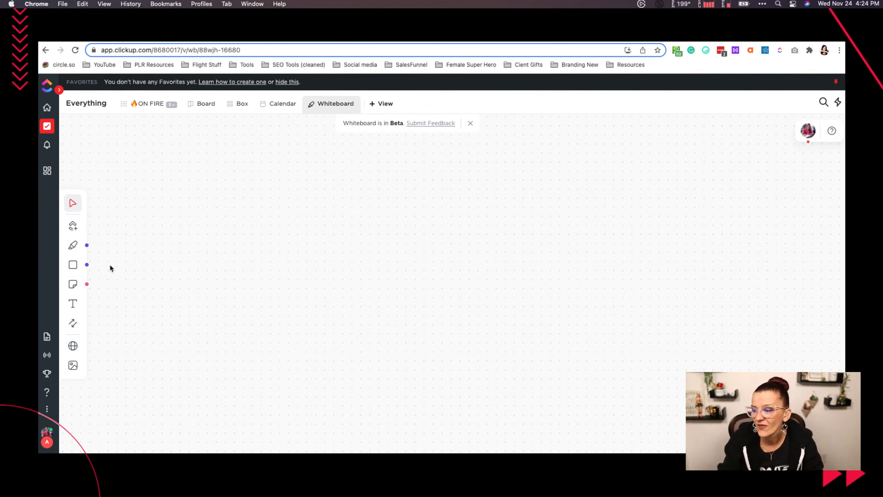
pyautogui.click(72, 345)
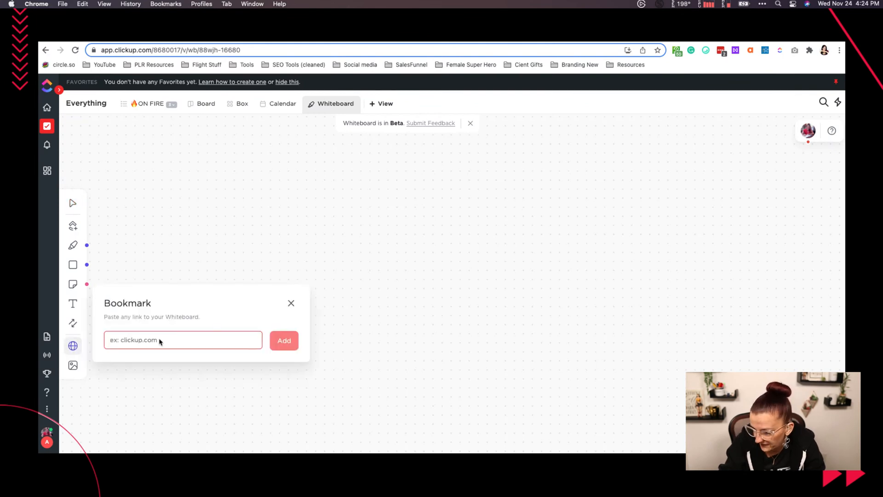
pyautogui.write('https://app.clickup.com/?fromLanding=true')
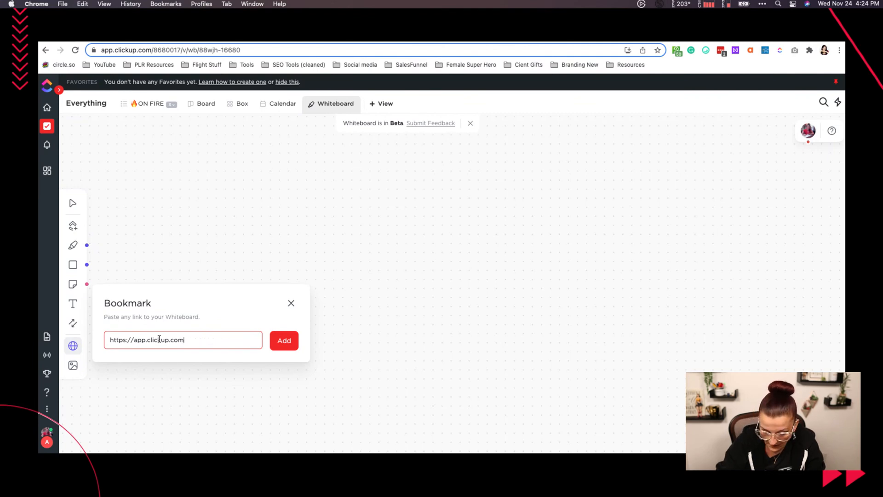
pyautogui.press('Return')
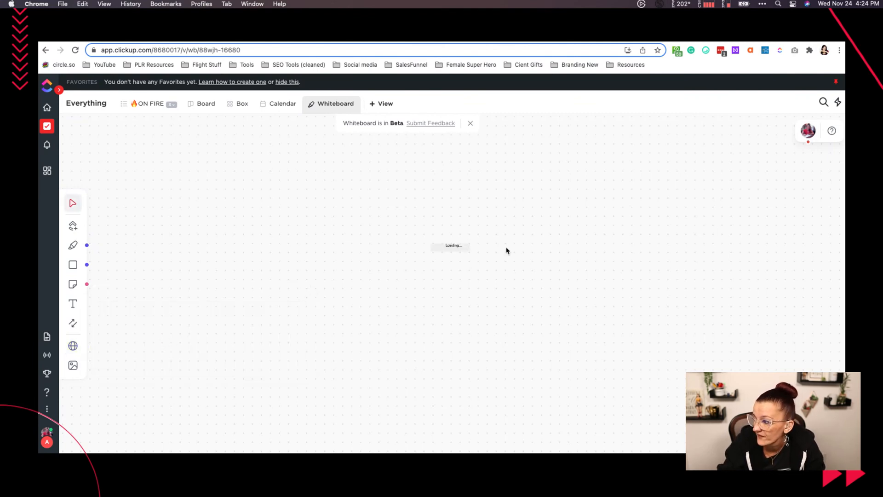
pyautogui.moveTo(469, 251); pyautogui.dragTo(190, 189)
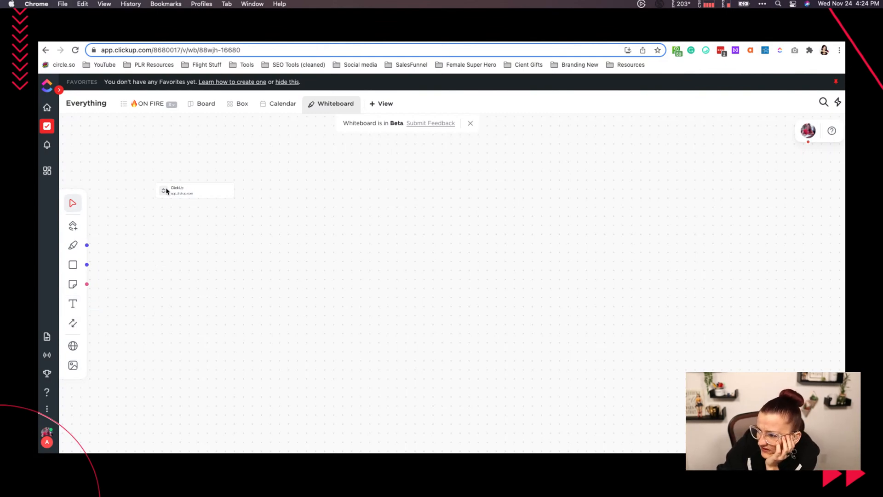
pyautogui.moveTo(198, 194); pyautogui.dragTo(189, 195)
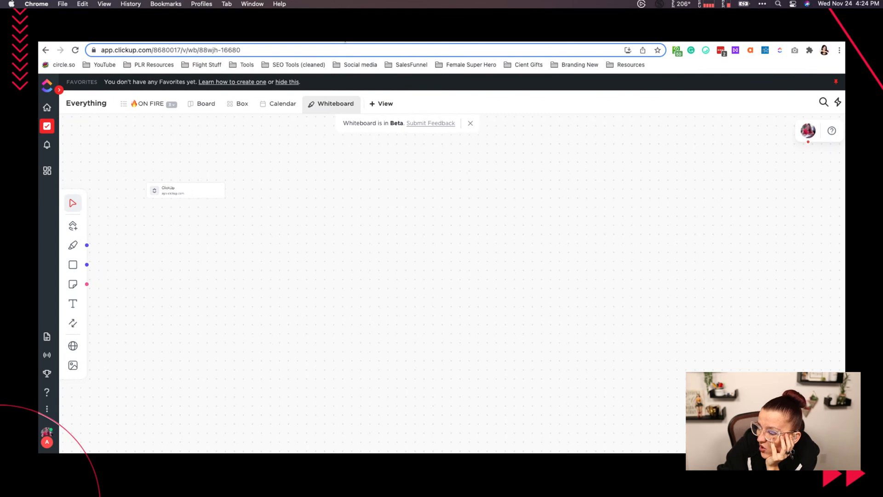
# - View the whiteboard's image upload options and close them without adding a file
pyautogui.click(80, 364)
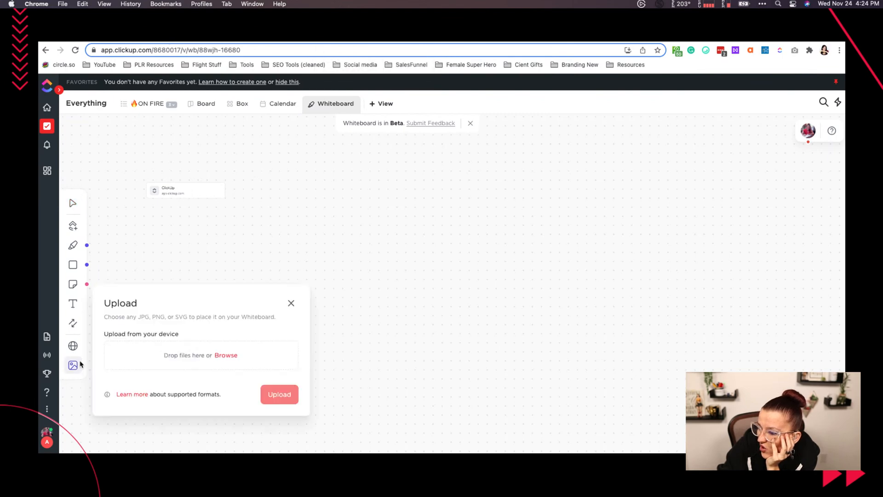
pyautogui.click(291, 303)
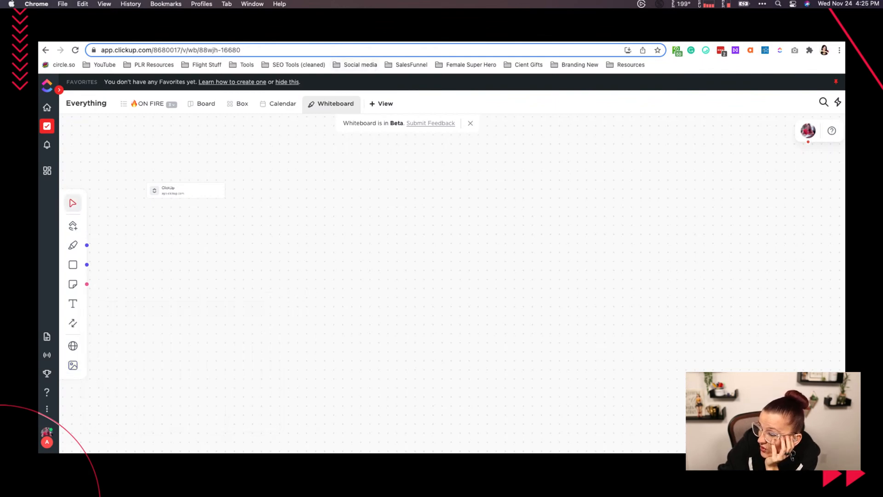
# - Leave the whiteboard and open a new browser tab
pyautogui.click(368, 33)
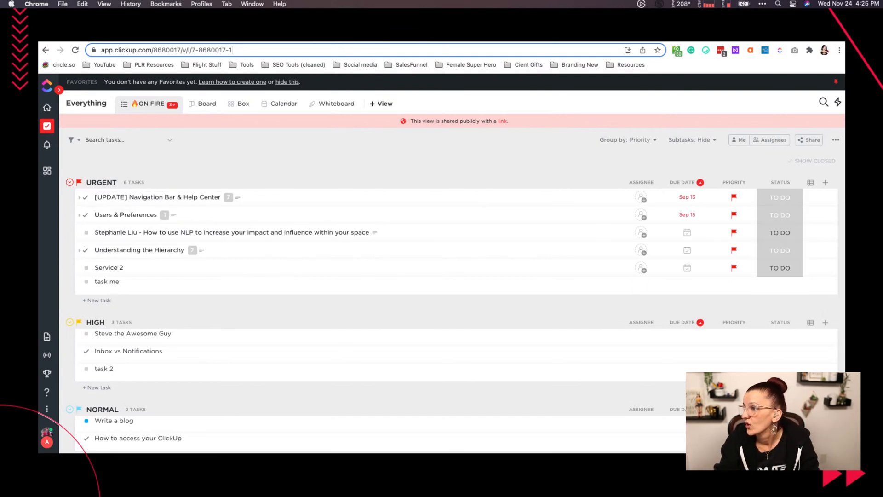
pyautogui.click(332, 36)
pyautogui.press('super+t')
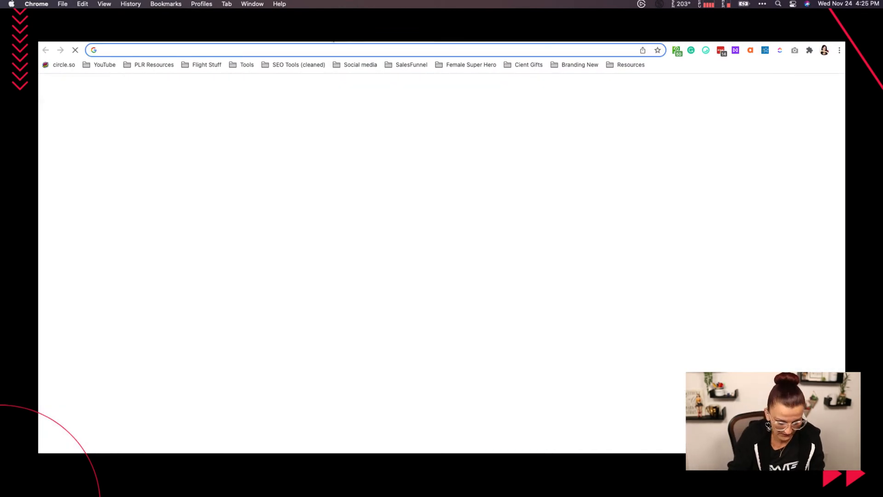
pyautogui.write('youtub')
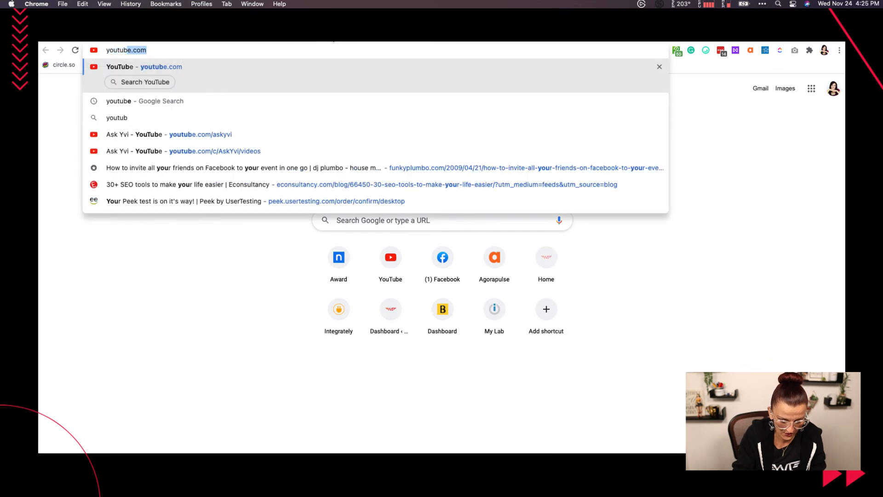
pyautogui.press('BackSpace')
pyautogui.press('BackSpace')
pyautogui.press('BackSpace')
pyautogui.press('BackSpace')
pyautogui.press('BackSpace')
pyautogui.press('BackSpace')
pyautogui.press('BackSpace')
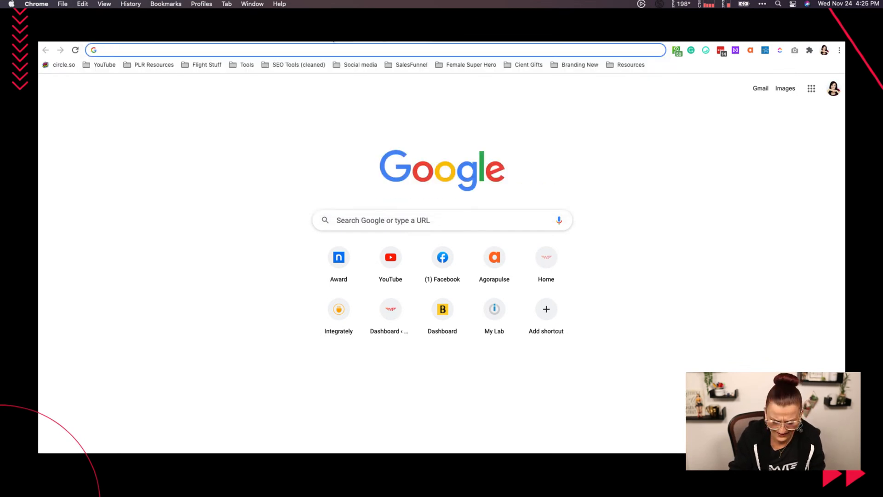
# - Search the web for "clickup release notes" and open the ClickUpdates (Release Notes) collection
pyautogui.write('clickup rel')
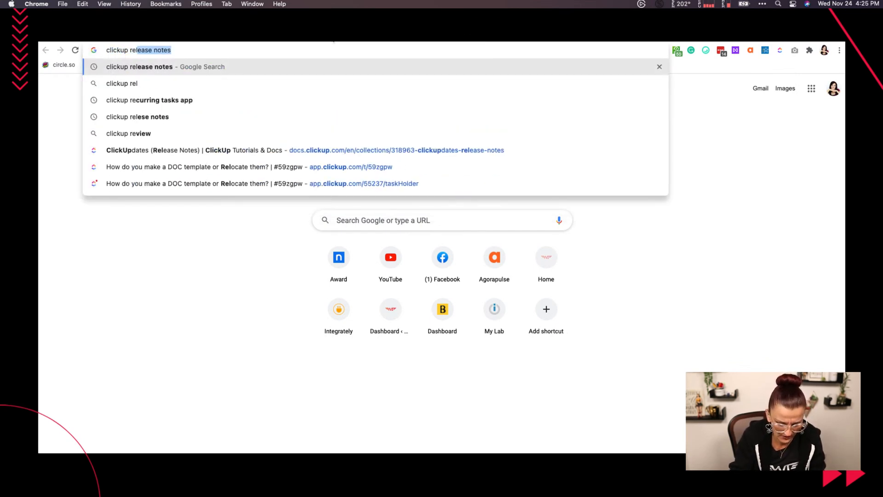
pyautogui.write('ease notes')
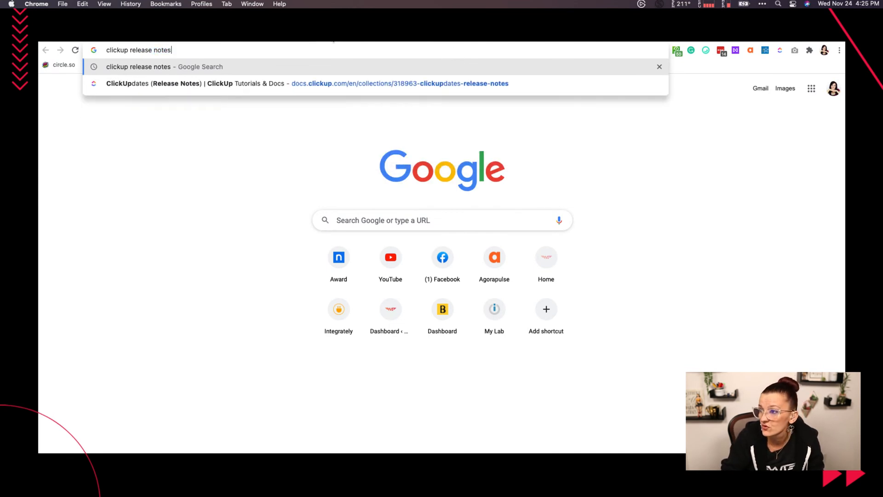
pyautogui.press('Return')
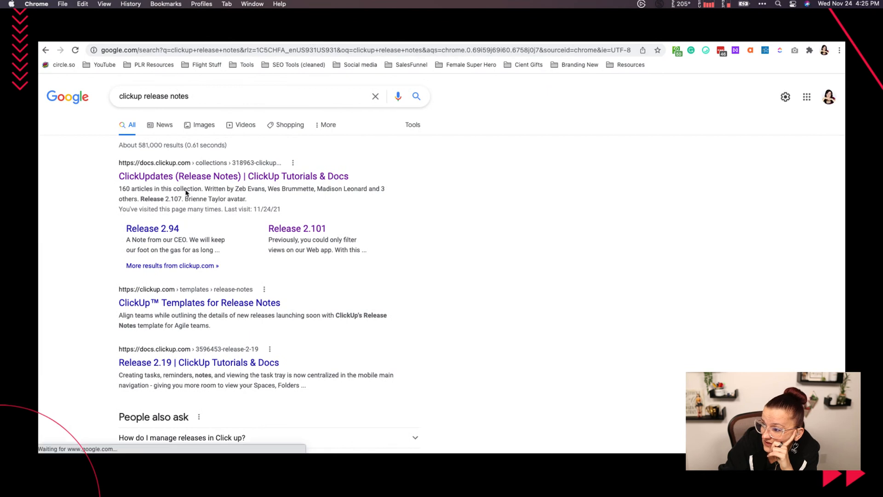
pyautogui.click(188, 180)
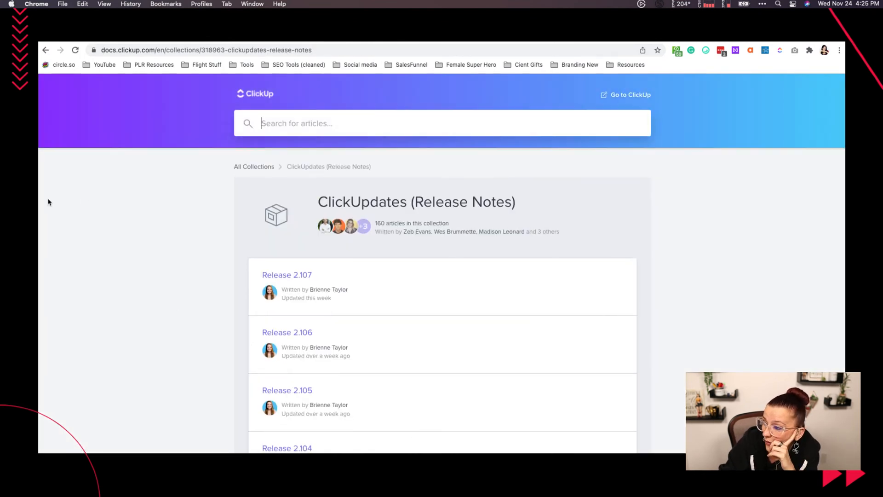
# - Open the Release 2.107 article and read its Whiteboards (Beta) section, including the part on uploading images and website bookmarks
pyautogui.click(263, 276)
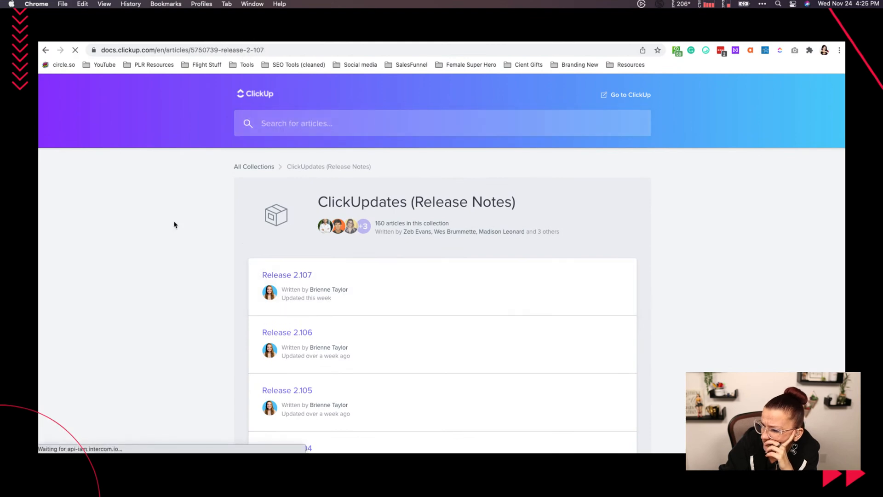
pyautogui.scroll(-5, 240, 256)
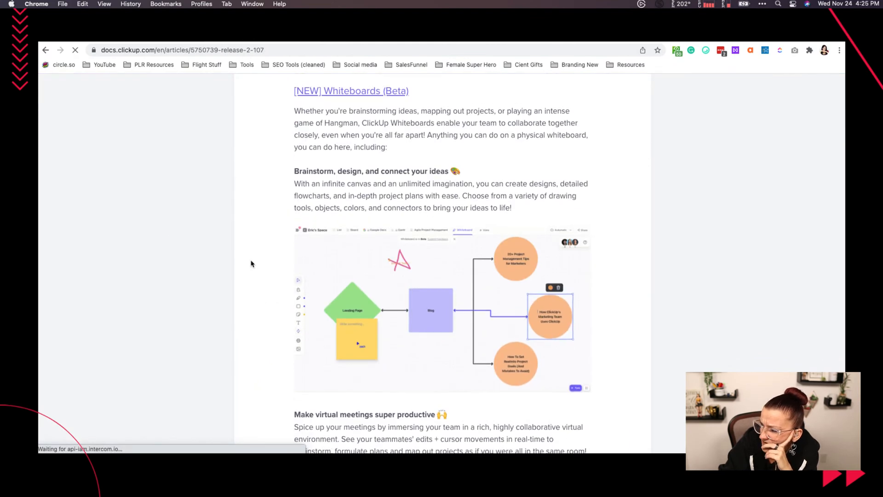
pyautogui.scroll(-10, 251, 264)
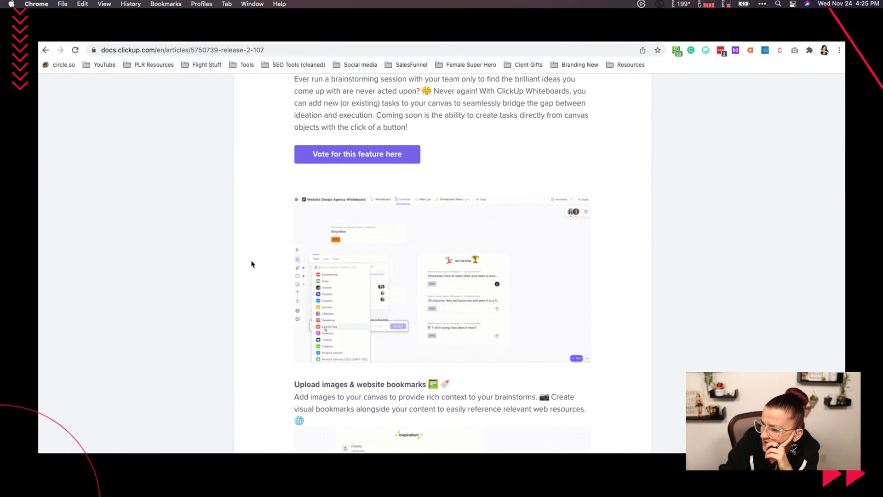
pyautogui.scroll(-5, 251, 263)
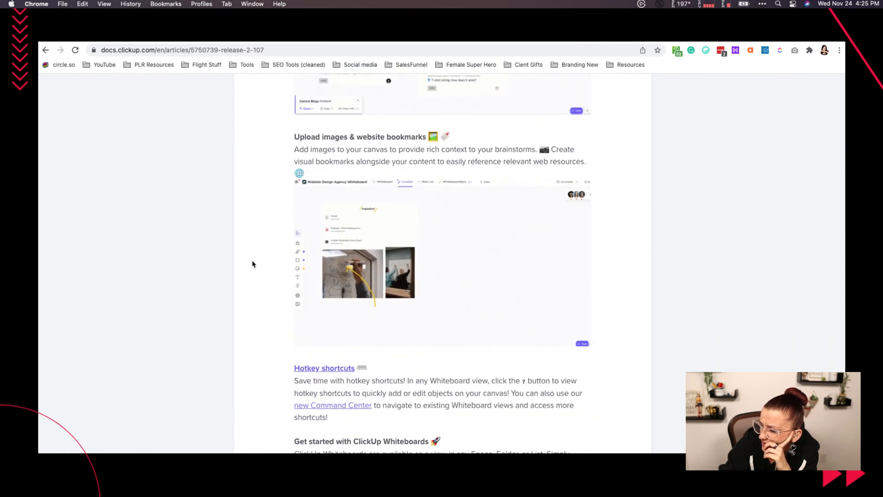
pyautogui.scroll(-3, 252, 264)
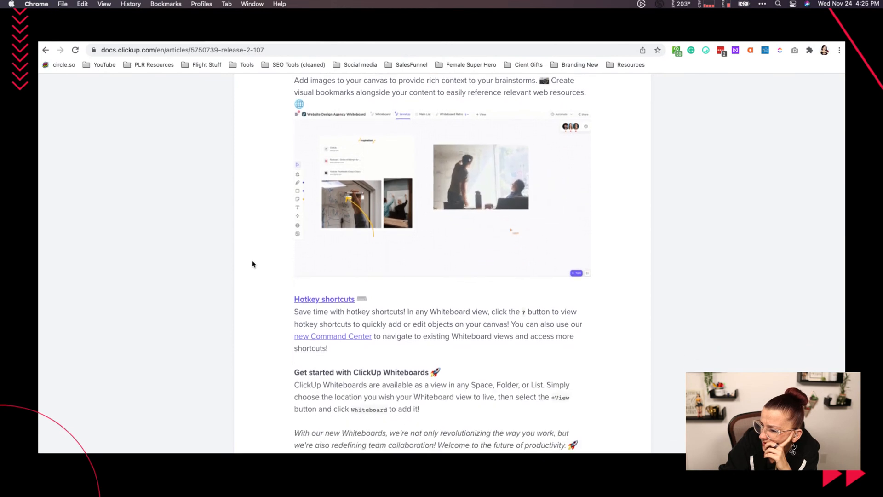
pyautogui.scroll(-1, 252, 264)
pyautogui.scroll(5, 251, 264)
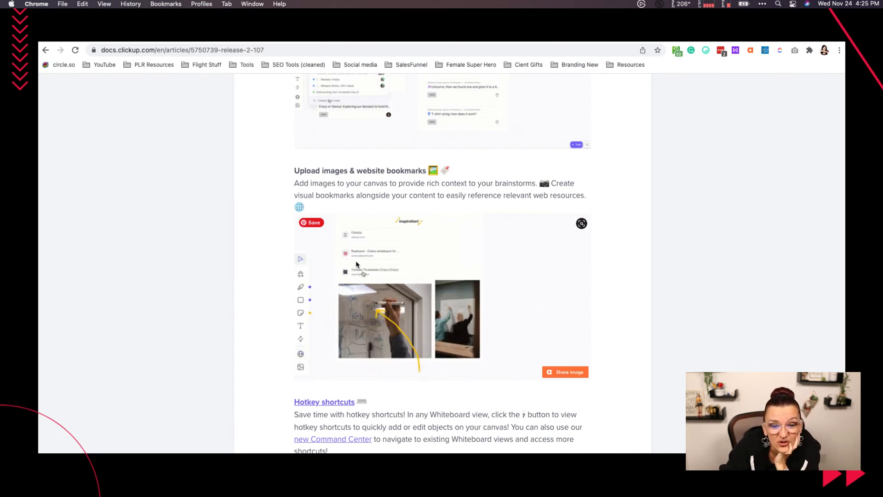
pyautogui.scroll(1, 357, 266)
pyautogui.scroll(3, 357, 265)
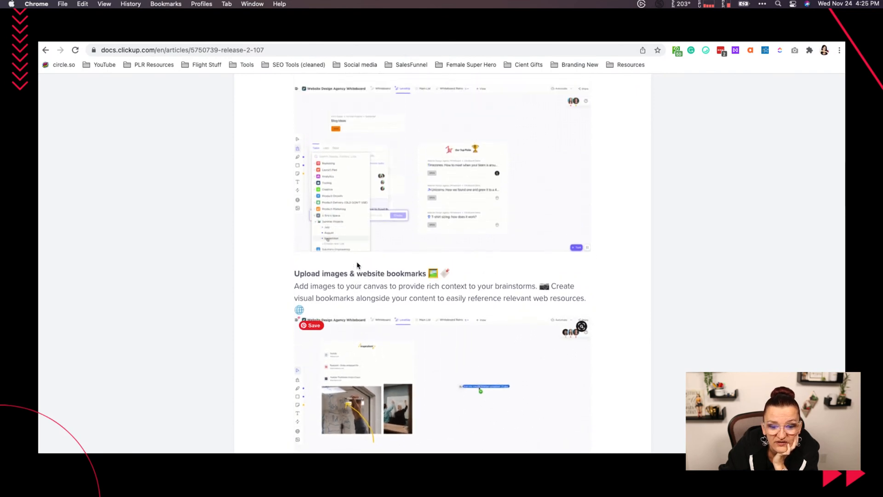
pyautogui.scroll(-2, 394, 310)
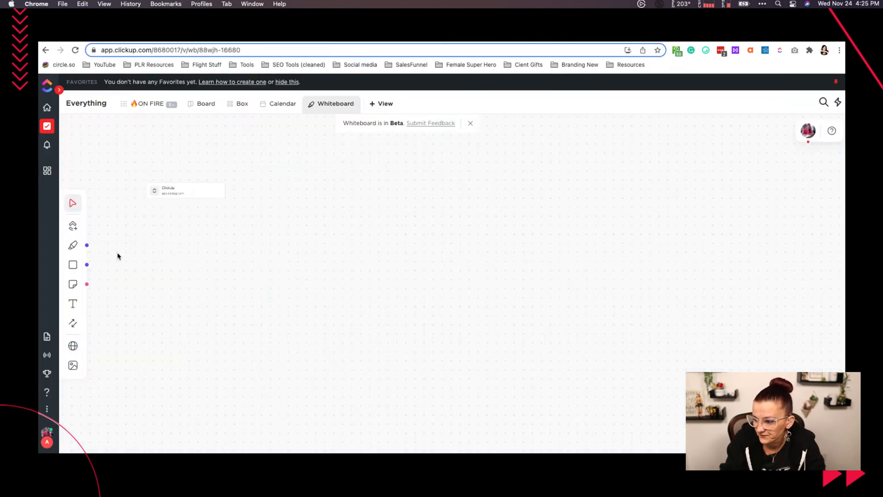
# - Return to the ClickUp whiteboard, add a purple square beside the bookmark card and enlarge it into a tall rectangle
pyautogui.click(73, 264)
pyautogui.click(343, 206)
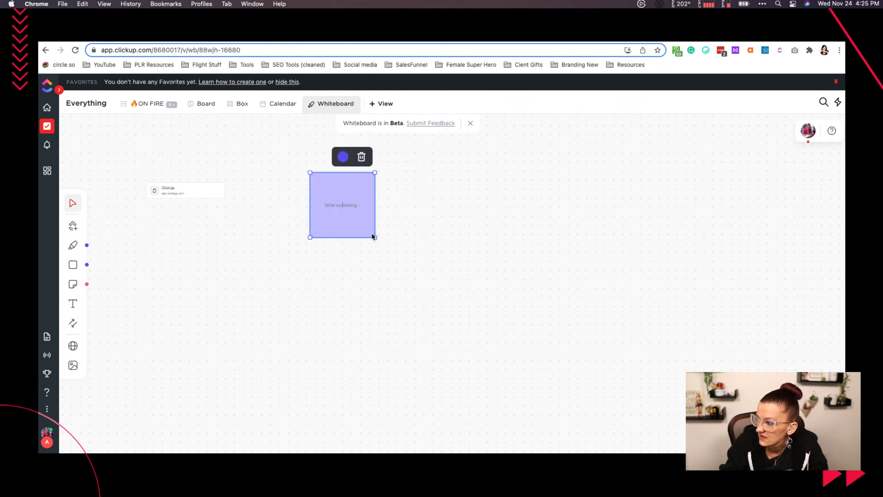
pyautogui.moveTo(374, 235); pyautogui.dragTo(465, 451)
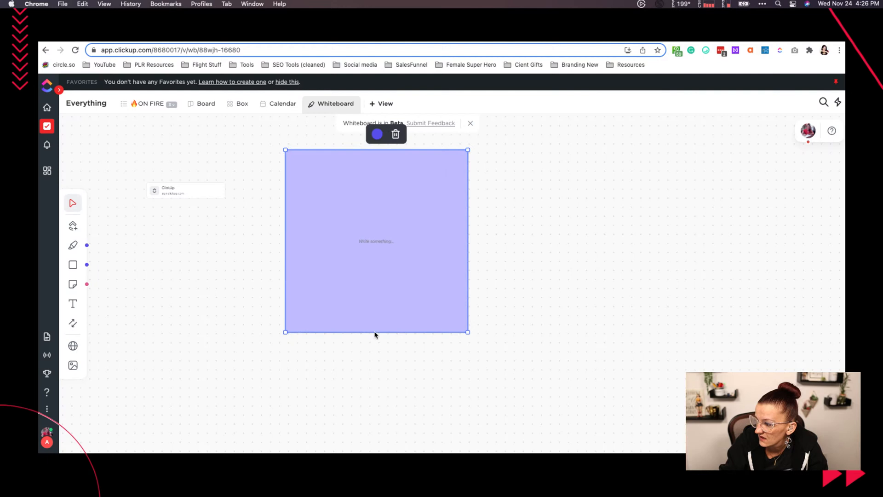
pyautogui.moveTo(376, 335); pyautogui.dragTo(375, 432)
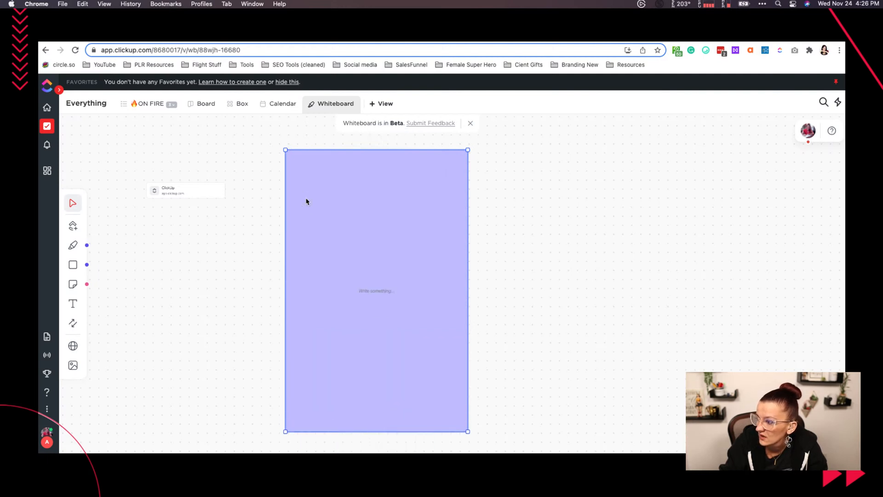
# - Add a text element reading "website ideas" at the left edge of the purple rectangle
pyautogui.click(73, 303)
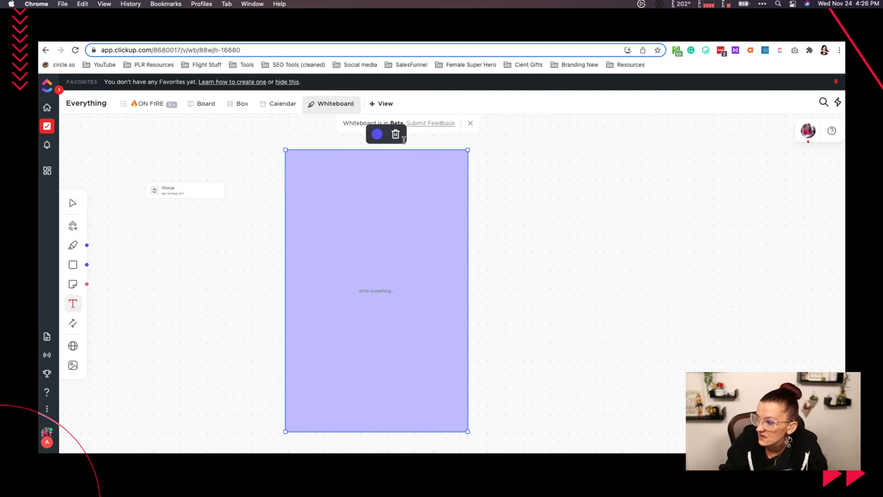
pyautogui.click(72, 304)
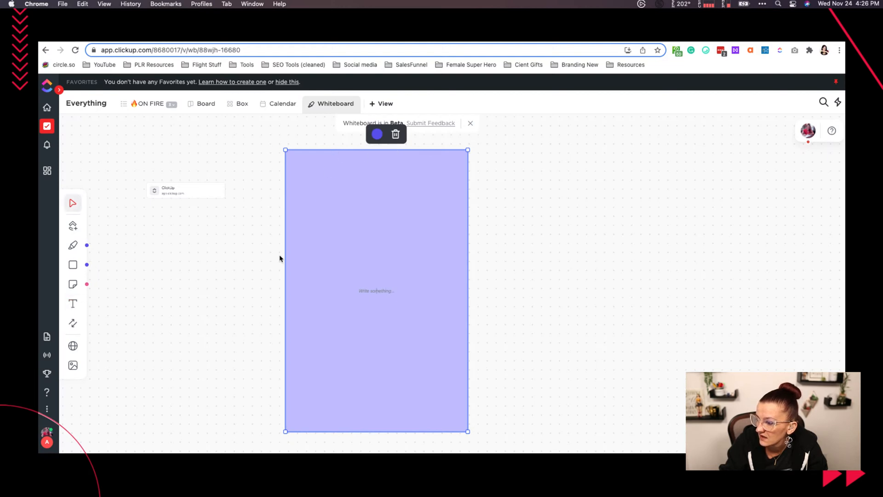
pyautogui.click(203, 272)
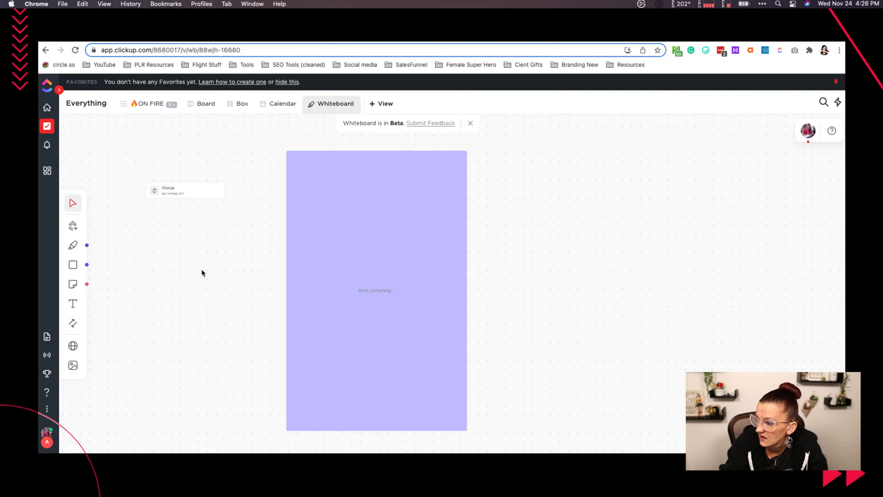
pyautogui.click(73, 304)
pyautogui.click(245, 225)
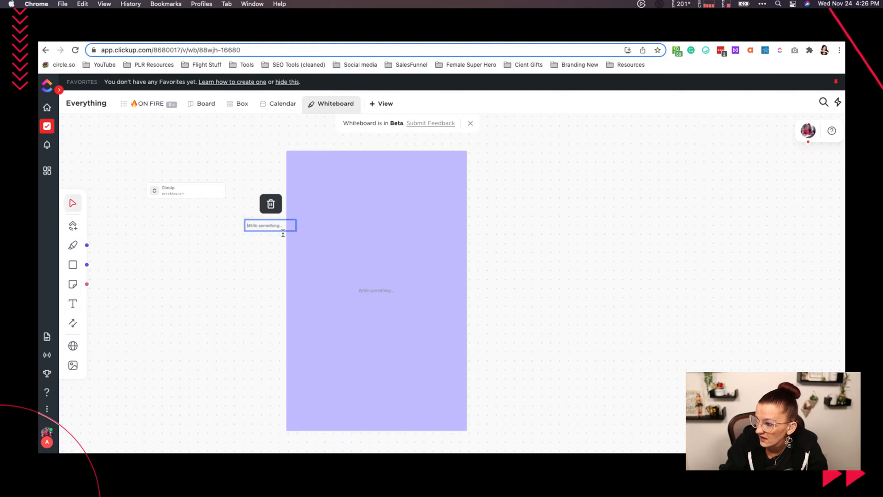
pyautogui.write('webiste ideas')
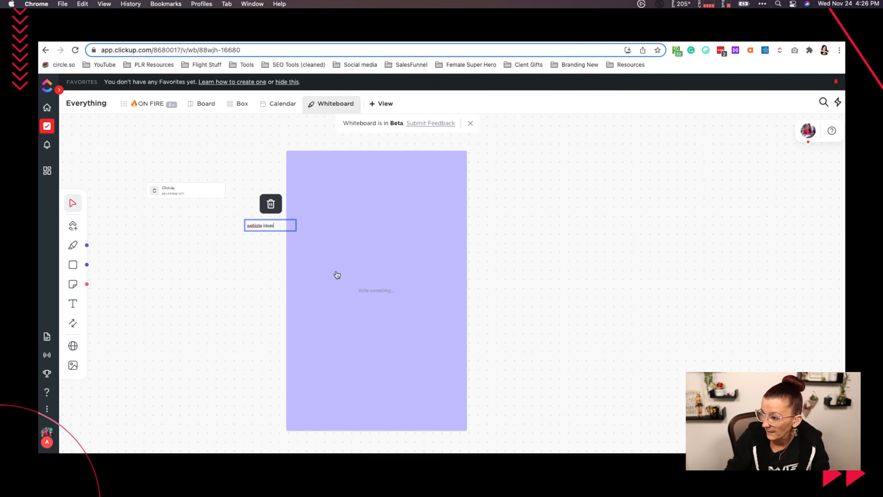
# - Correct the spelling of "website" in the text element and move it into the purple rectangle's upper-left corner
pyautogui.rightClick(255, 230)
pyautogui.click(285, 231)
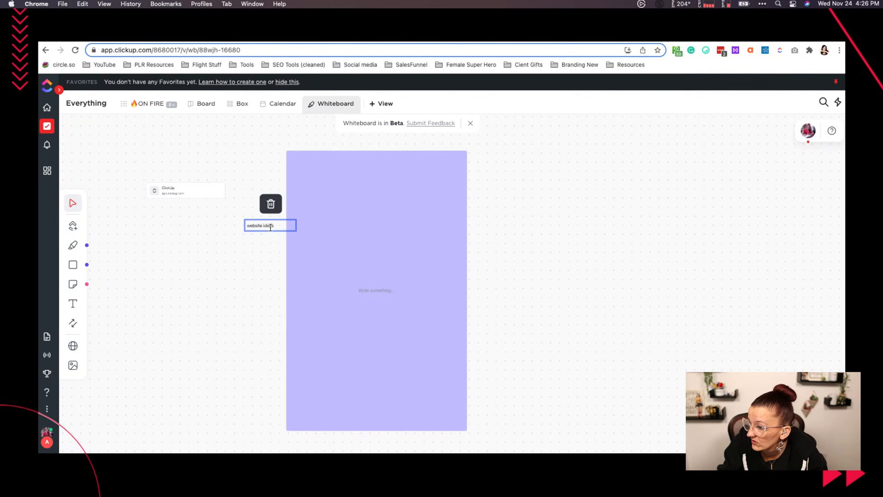
pyautogui.moveTo(282, 233); pyautogui.dragTo(328, 169)
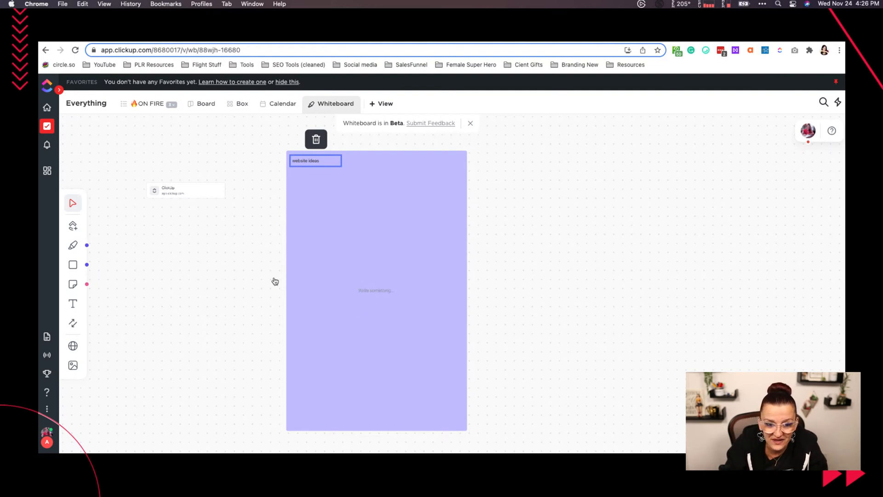
pyautogui.click(216, 274)
# - Change the tall purple rectangle's fill color to white
pyautogui.click(403, 236)
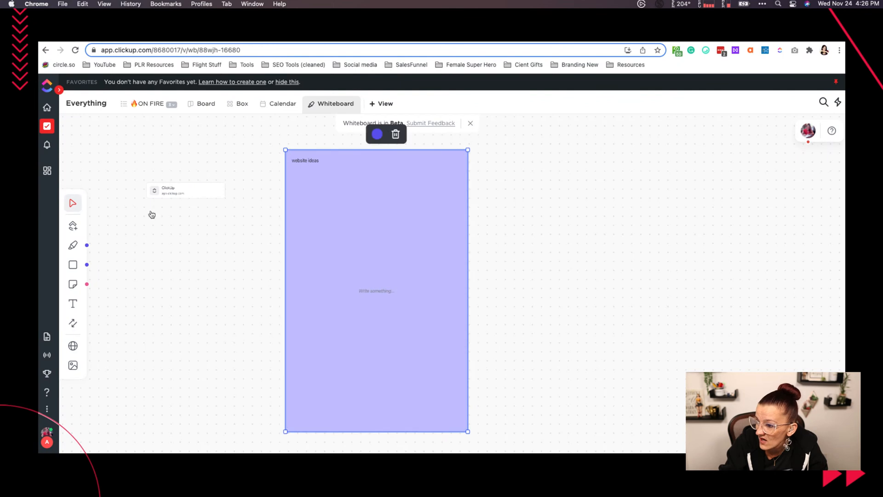
pyautogui.click(376, 137)
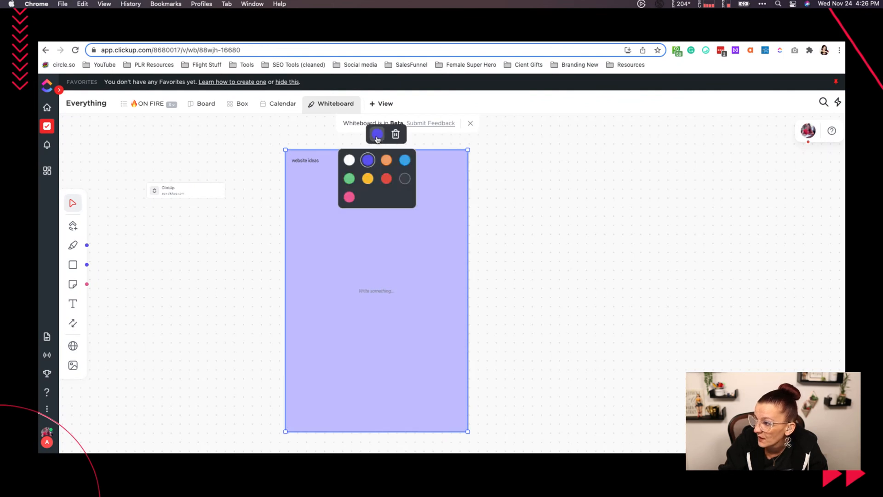
pyautogui.click(349, 160)
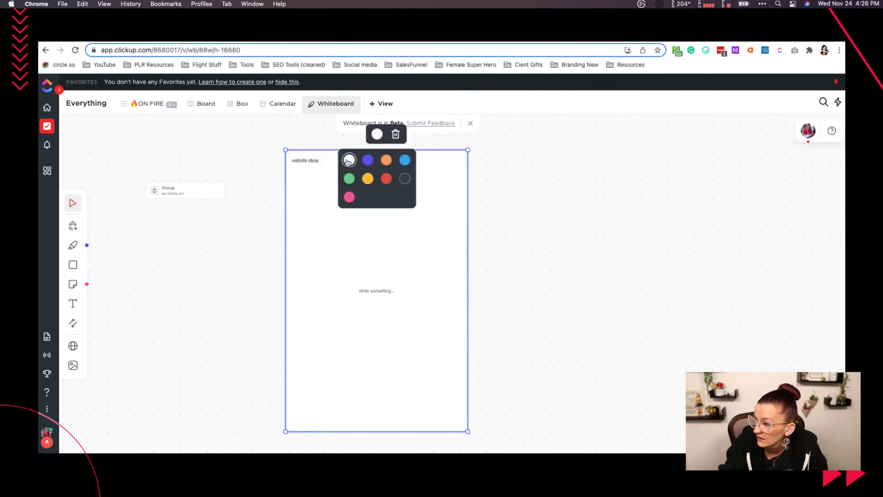
# - Try moving the ClickUp bookmark card toward the white rectangle, check for layering options, and return the card to its place
pyautogui.click(311, 161)
pyautogui.click(340, 199)
pyautogui.moveTo(169, 189); pyautogui.dragTo(227, 196)
pyautogui.rightClick(250, 207)
pyautogui.click(245, 206)
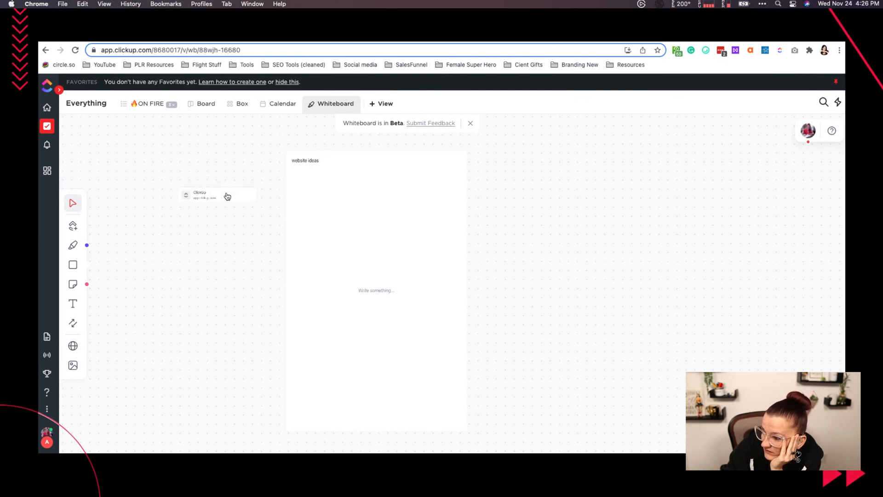
pyautogui.click(330, 187)
pyautogui.rightClick(329, 187)
pyautogui.click(305, 194)
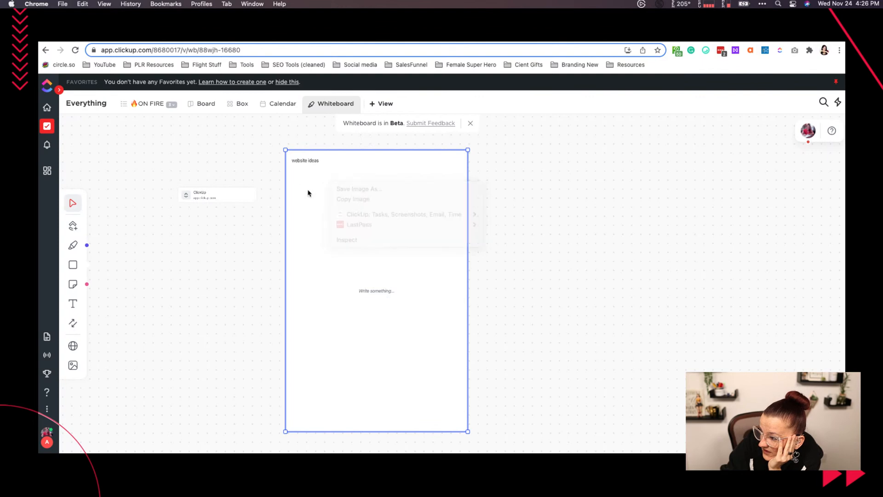
pyautogui.click(327, 184)
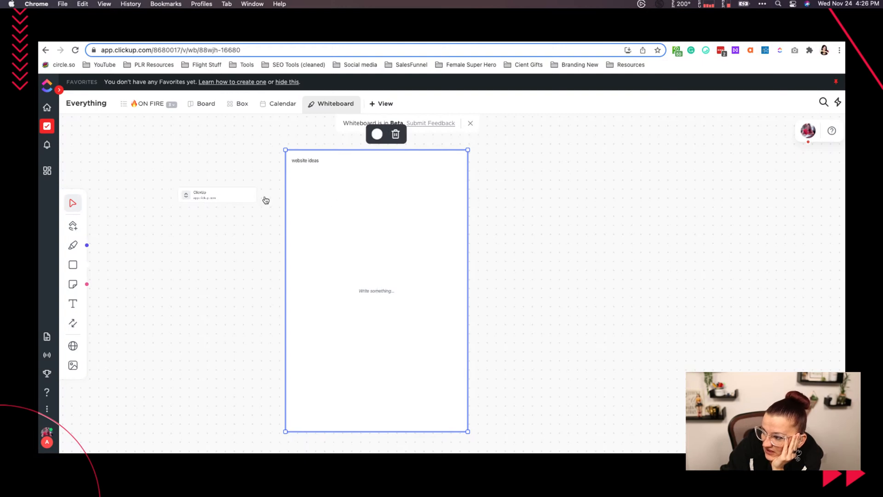
pyautogui.moveTo(234, 196); pyautogui.dragTo(200, 187)
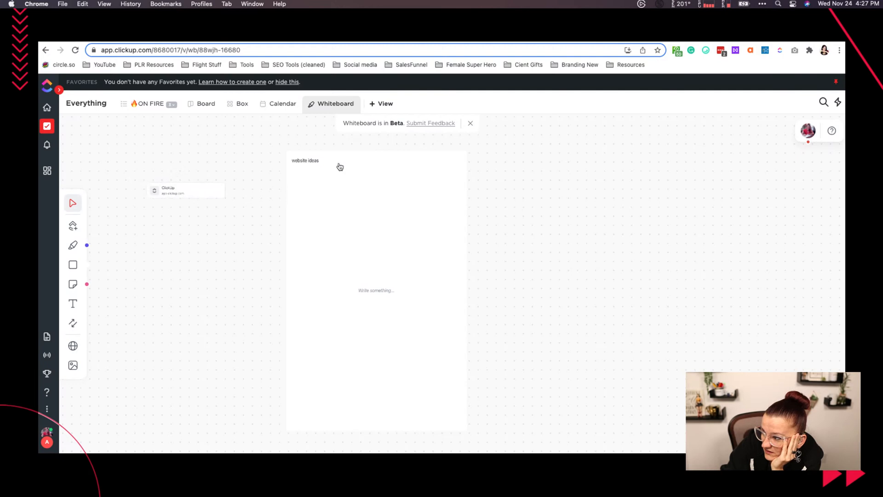
# - Delete the white rectangle and place the "website ideas" text directly above the ClickUp bookmark card
pyautogui.click(347, 209)
pyautogui.press('BackSpace')
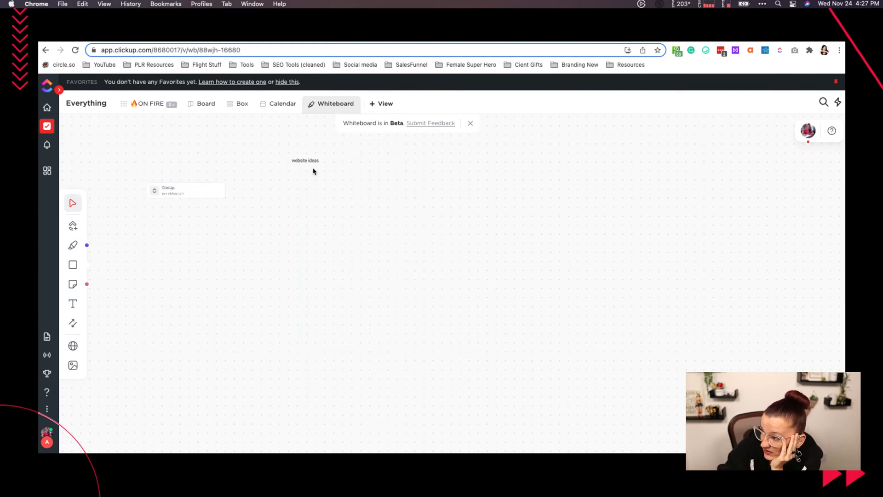
pyautogui.moveTo(306, 162); pyautogui.dragTo(163, 178)
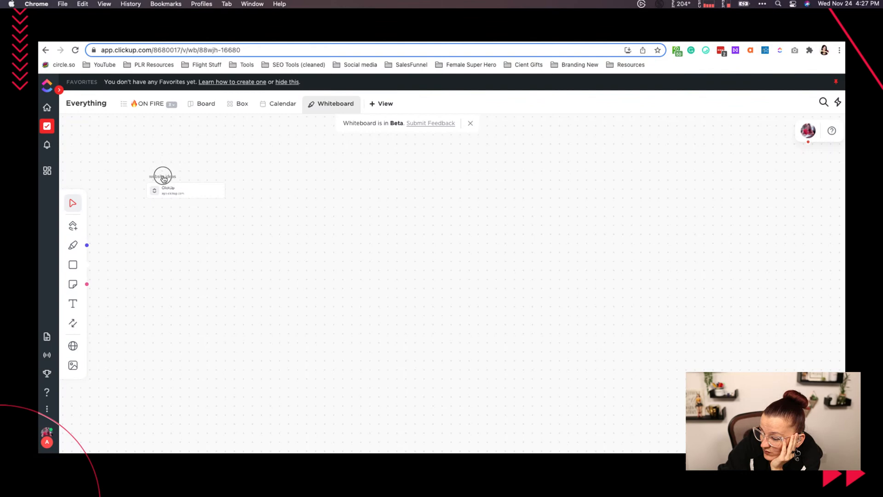
# - Try to add two website bookmarks to the whiteboard, one with an address starting with "ask" and one for YouTube
pyautogui.click(73, 345)
pyautogui.write('askyvi.com')
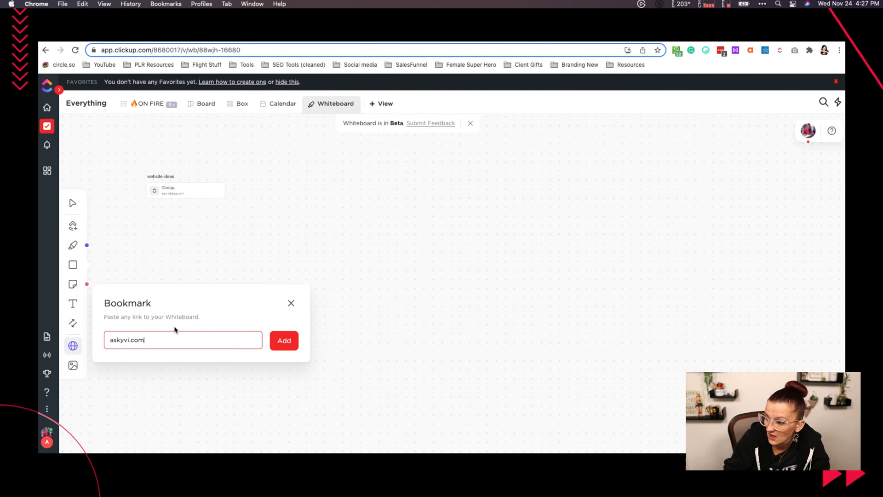
pyautogui.press('Return')
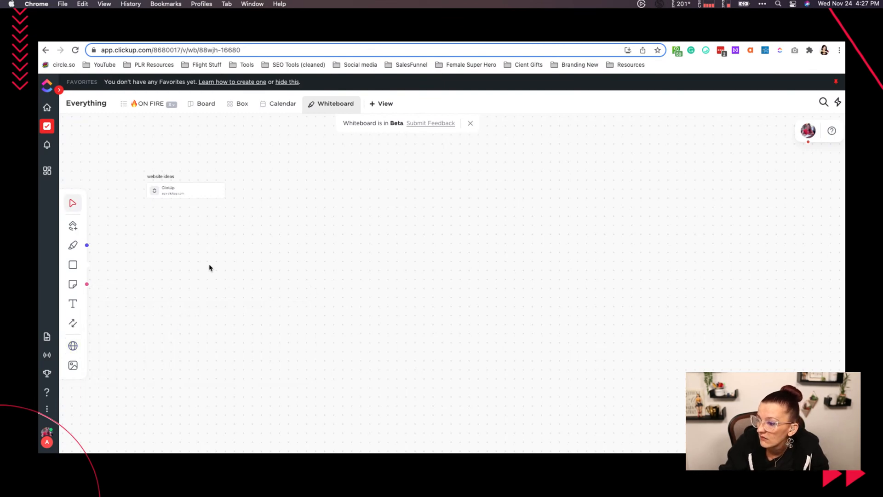
pyautogui.click(73, 346)
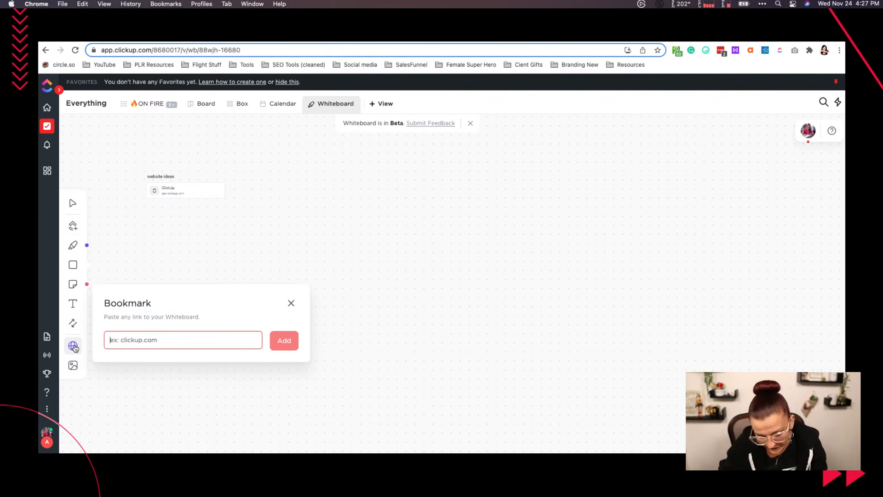
pyautogui.write('youtube.com')
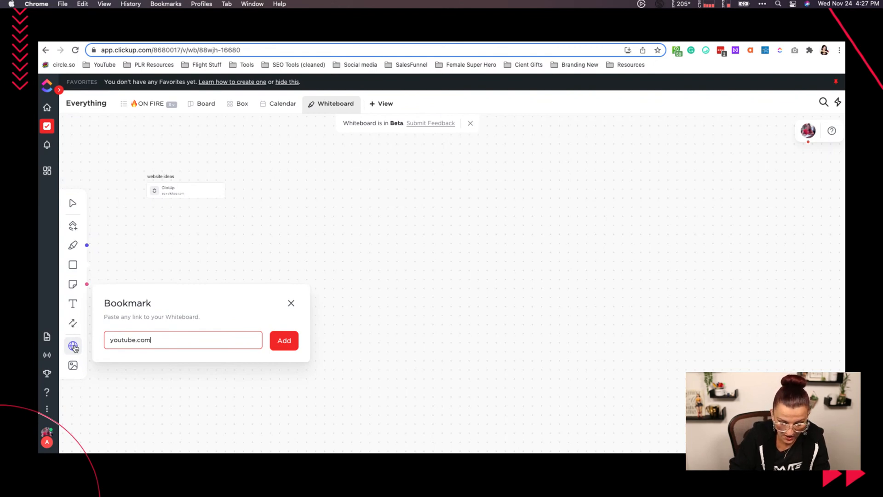
pyautogui.press('Return')
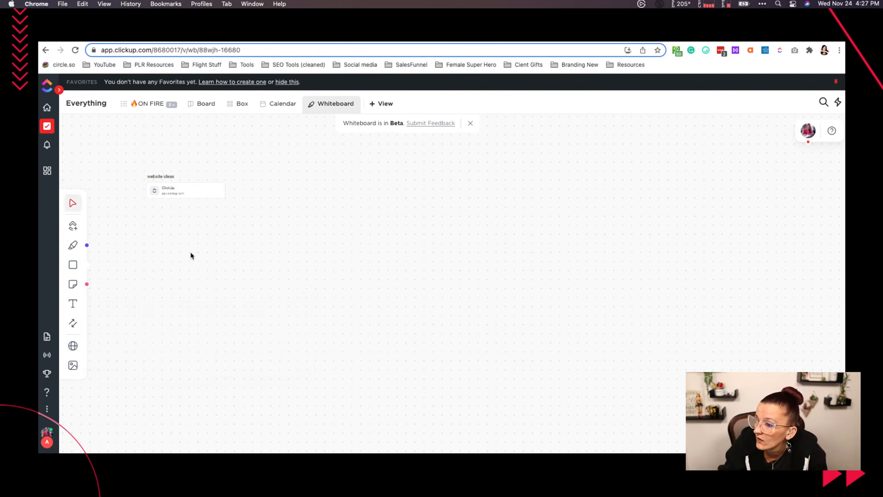
# - Look across the whiteboard canvas around the "website ideas" text for the newly added bookmarks
pyautogui.moveTo(220, 277); pyautogui.dragTo(285, 273)
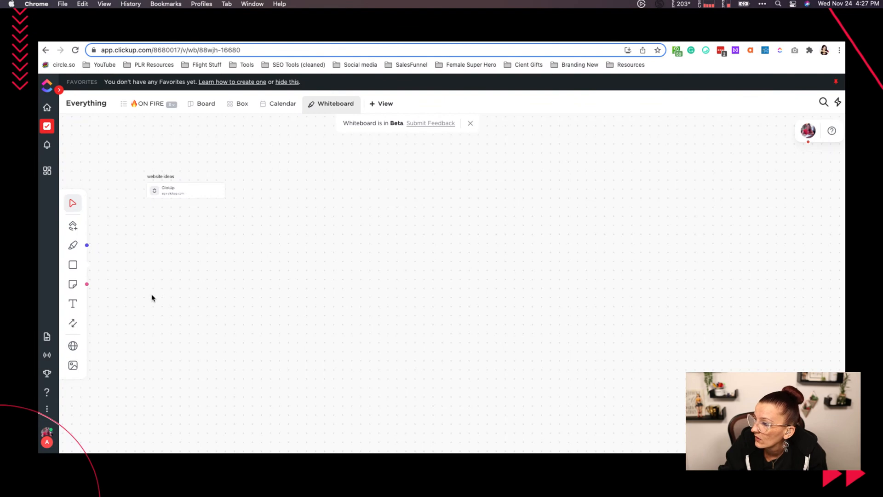
pyautogui.scroll(-5, 139, 303)
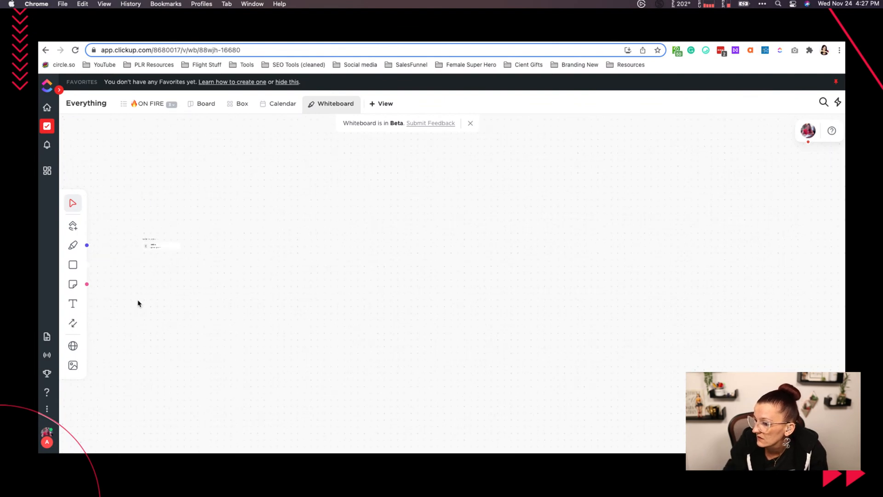
pyautogui.scroll(3, 138, 304)
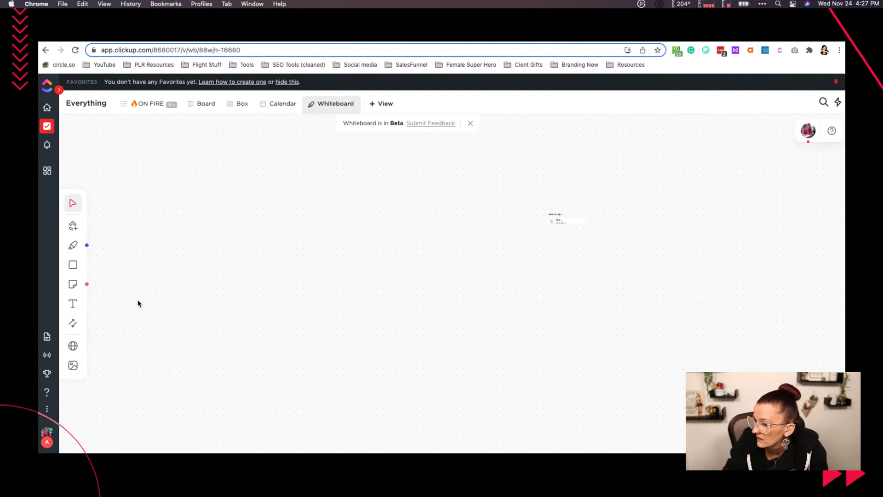
pyautogui.hscroll(5, 138, 303)
pyautogui.hscroll(1, 139, 304)
pyautogui.scroll(5, 143, 303)
pyautogui.hscroll(8, 142, 303)
pyautogui.scroll(2, 142, 303)
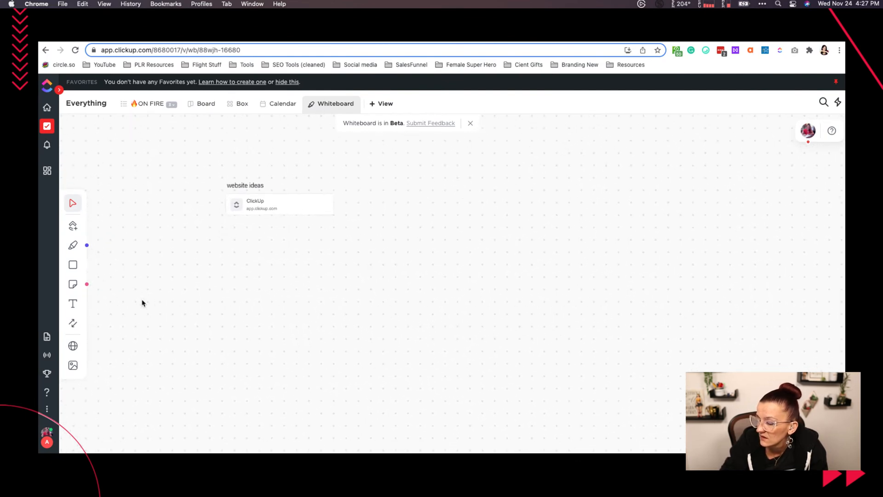
# - Open askyvi.com in a new browser tab and copy its full address for the whiteboard bookmark
pyautogui.click(72, 345)
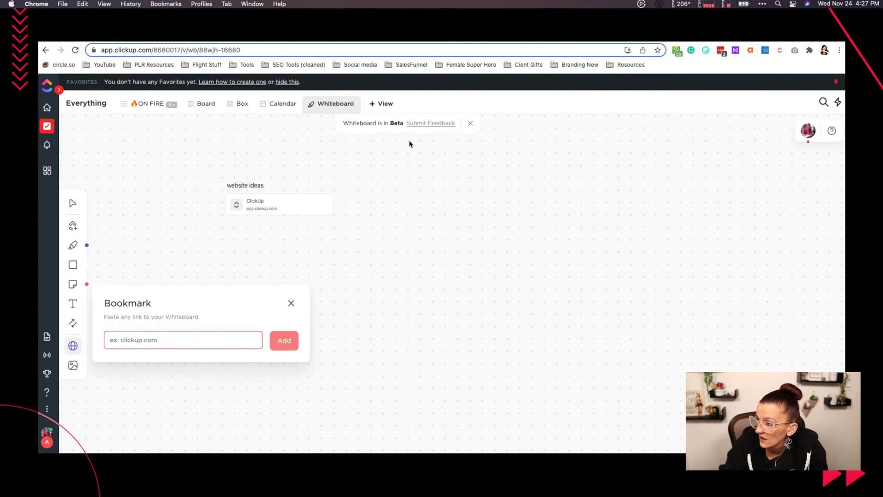
pyautogui.press('super+t')
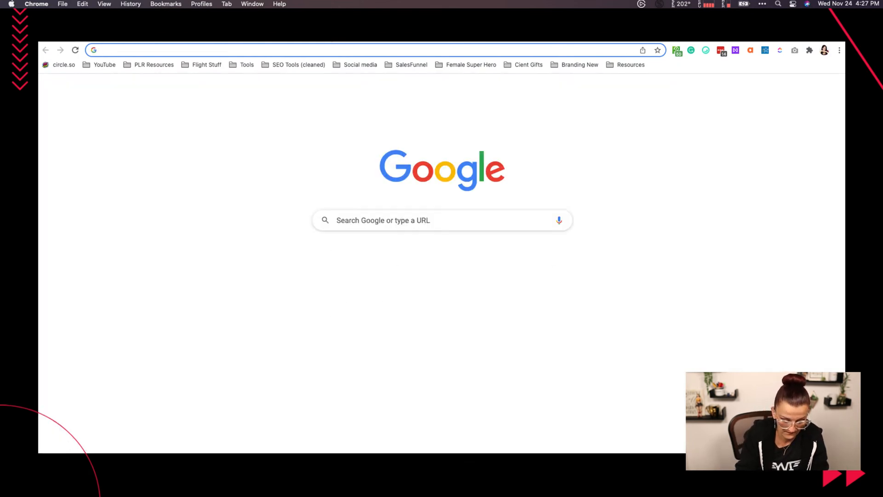
pyautogui.write('askyvi.com')
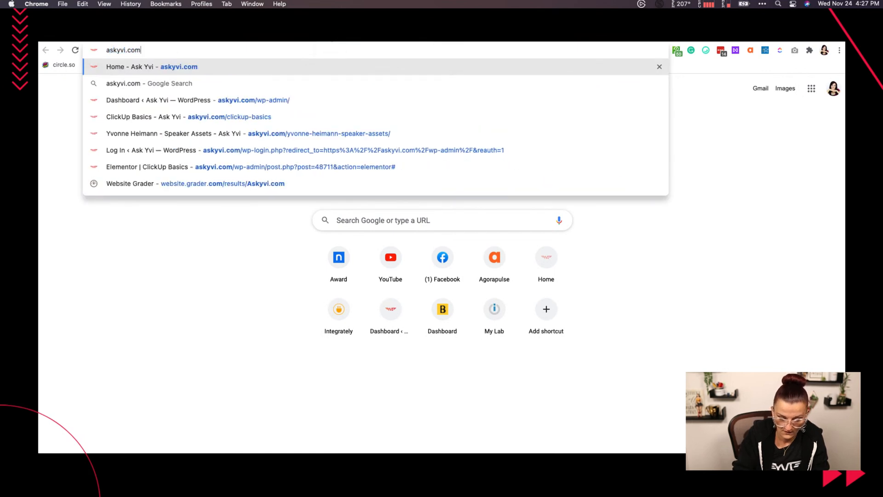
pyautogui.press('Return')
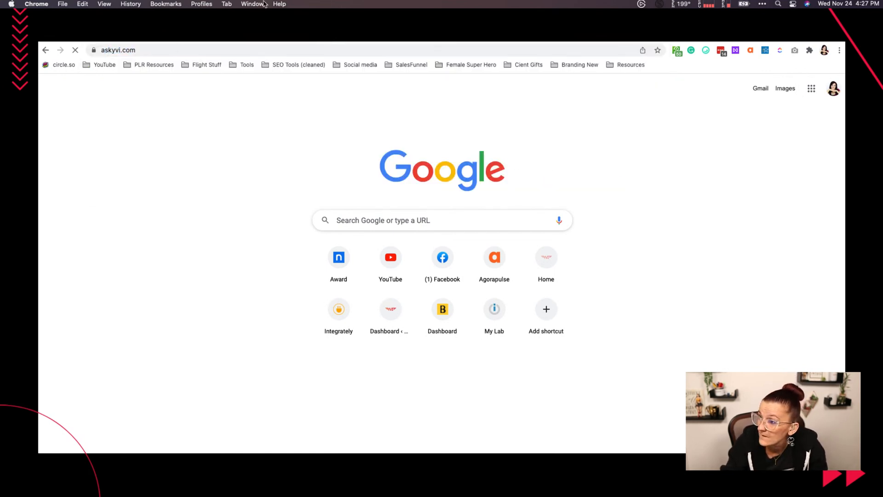
pyautogui.click(167, 51)
pyautogui.press('super+c')
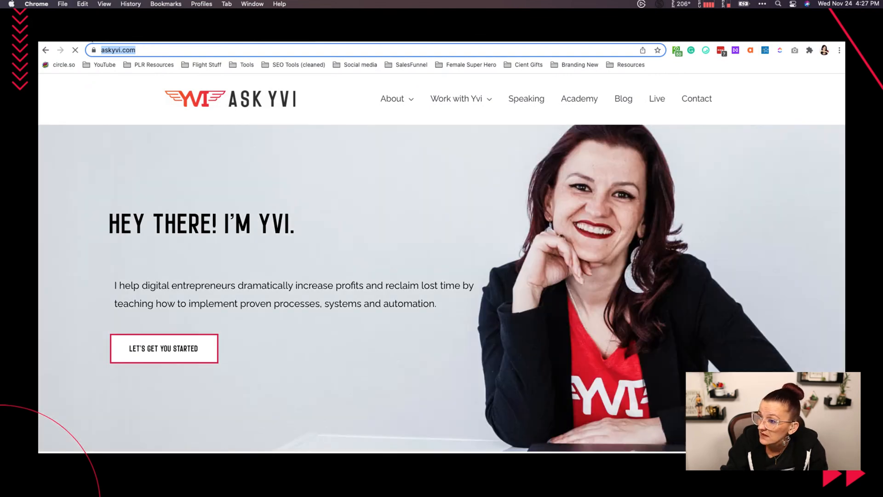
pyautogui.click(92, 37)
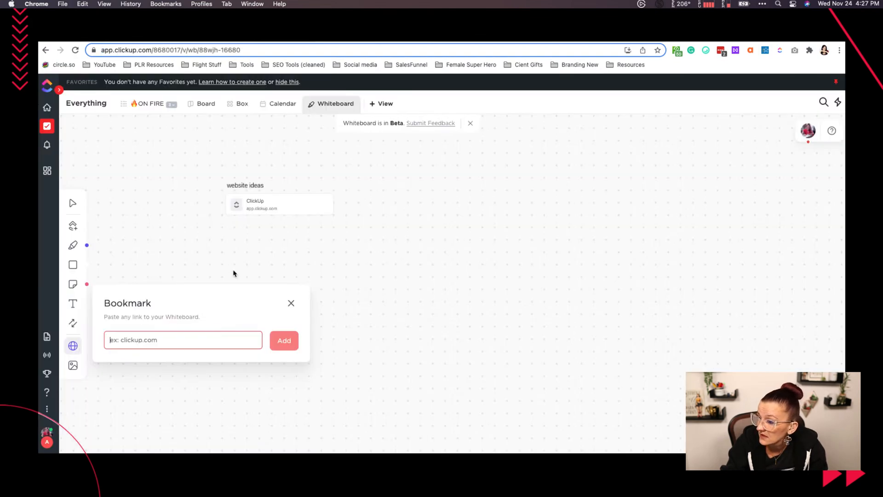
pyautogui.click(197, 333)
pyautogui.press('super+v')
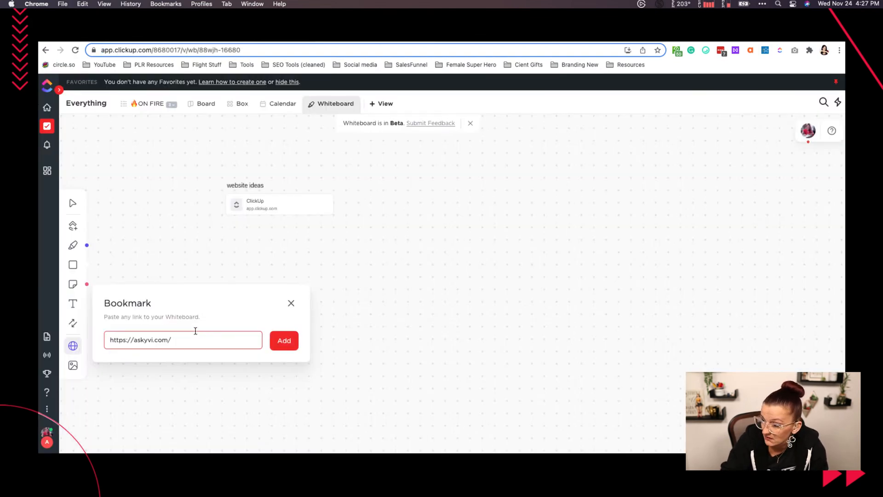
pyautogui.press('Return')
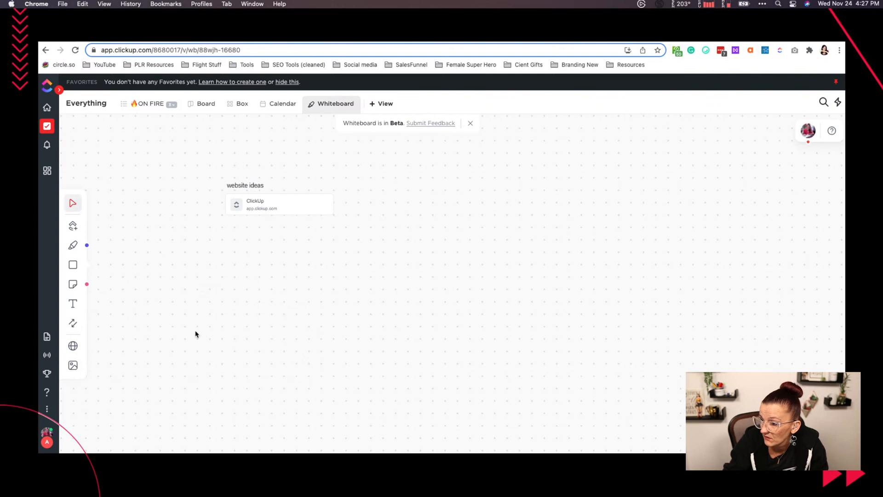
pyautogui.click(73, 345)
pyautogui.click(168, 339)
pyautogui.press('super+v')
pyautogui.click(285, 340)
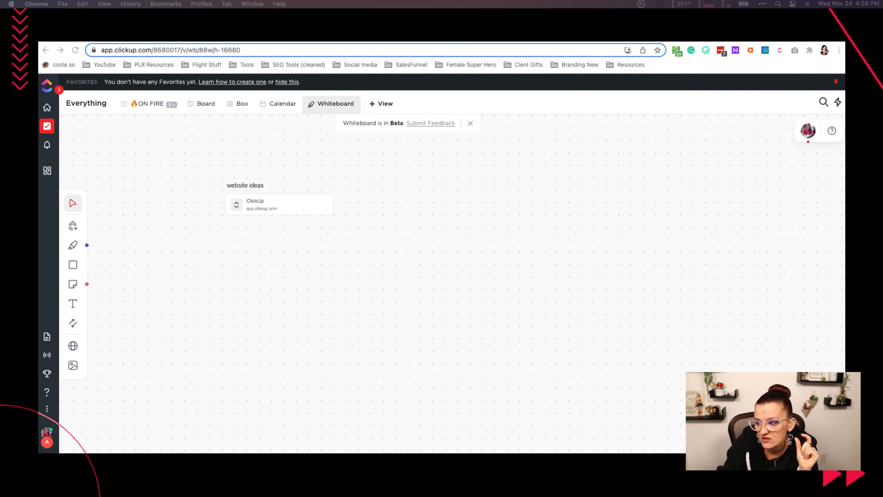
pyautogui.click(72, 265)
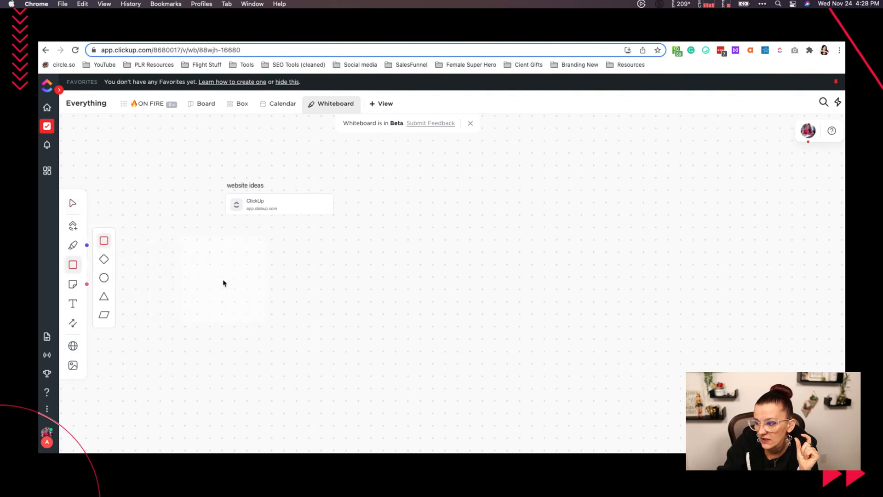
pyautogui.click(223, 282)
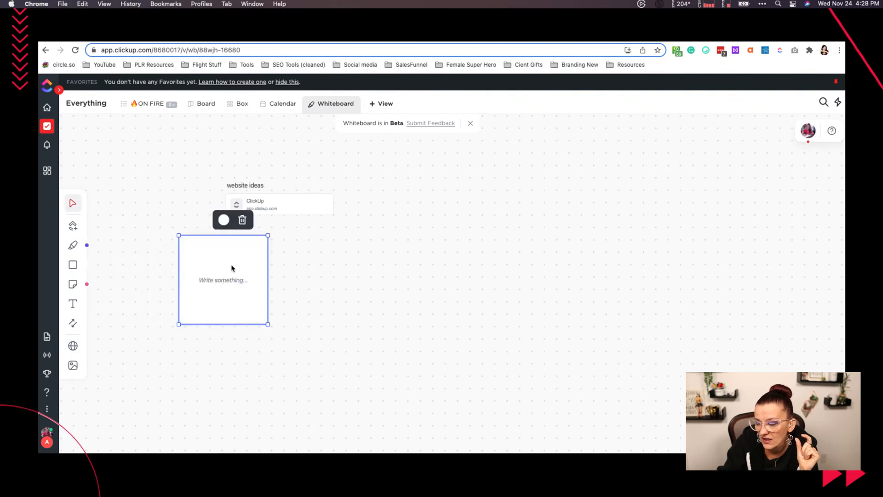
pyautogui.click(242, 220)
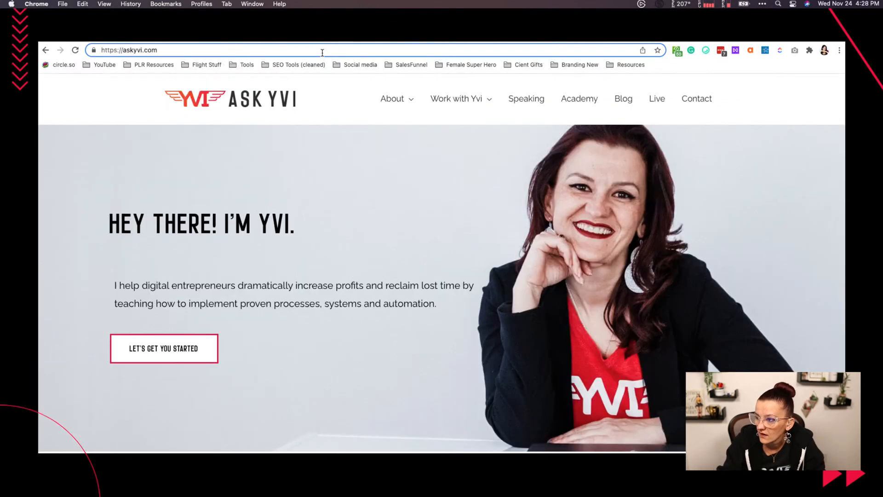
# - Switch to the askyvi.com tab and search the web for YouTube from there
pyautogui.click(113, 48)
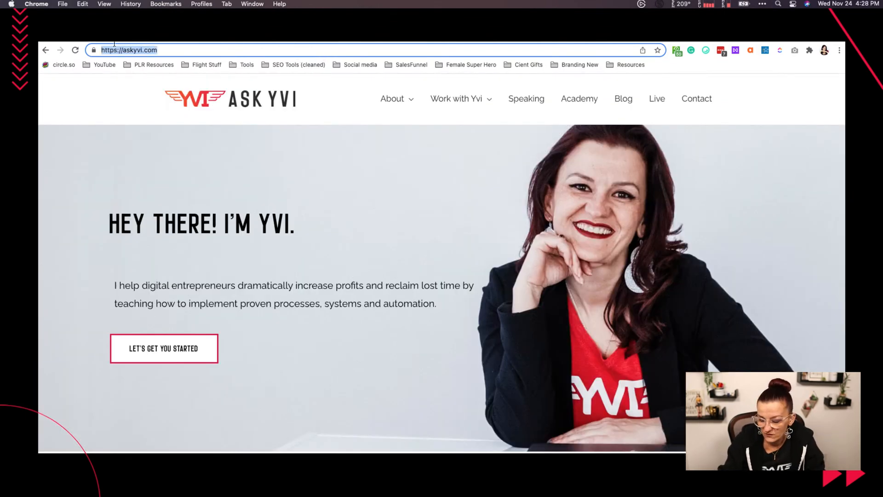
pyautogui.write('yut')
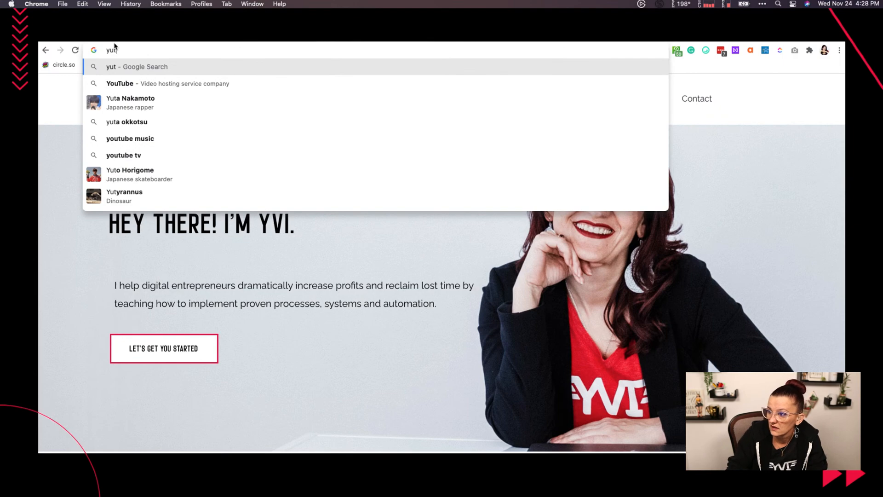
pyautogui.press('Down')
pyautogui.press('Return')
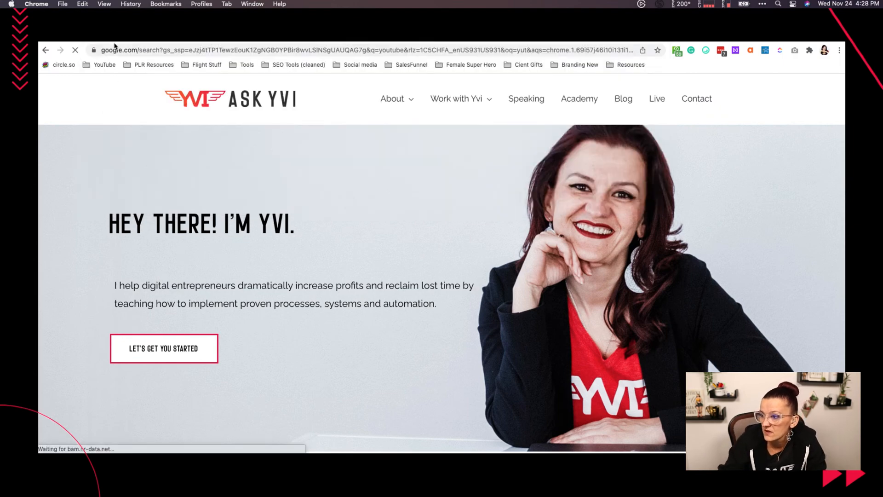
# - Open YouTube from the search results and copy its web address for the whiteboard bookmark
pyautogui.click(143, 175)
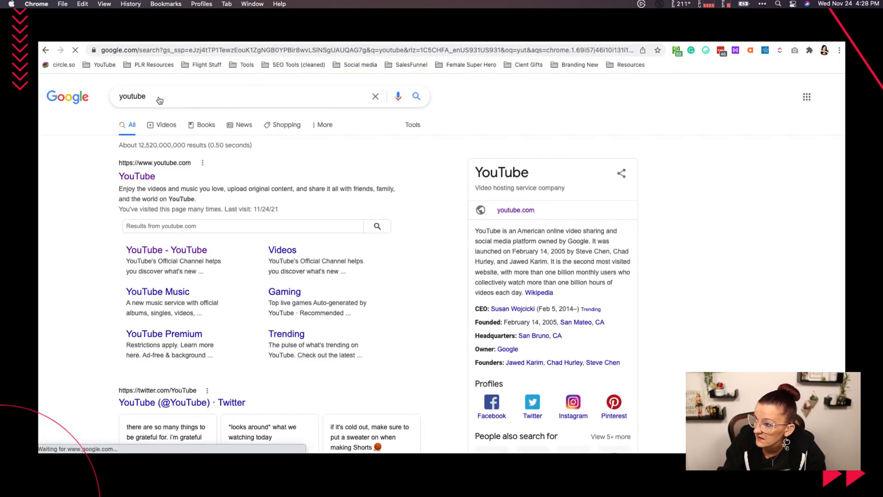
pyautogui.click(150, 51)
pyautogui.press('super+c')
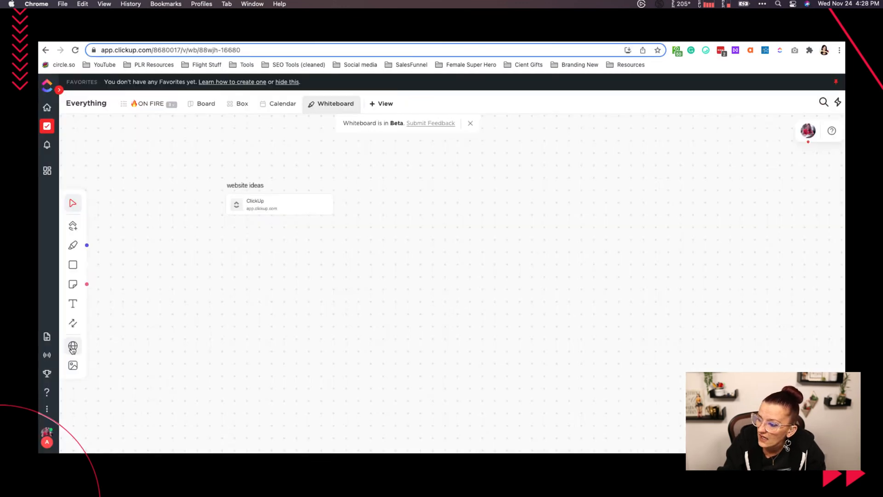
pyautogui.click(73, 348)
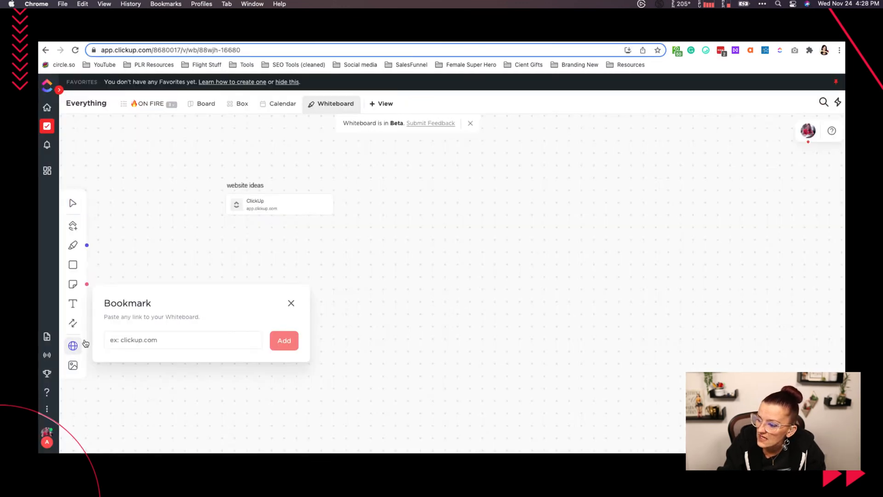
pyautogui.press('super+v')
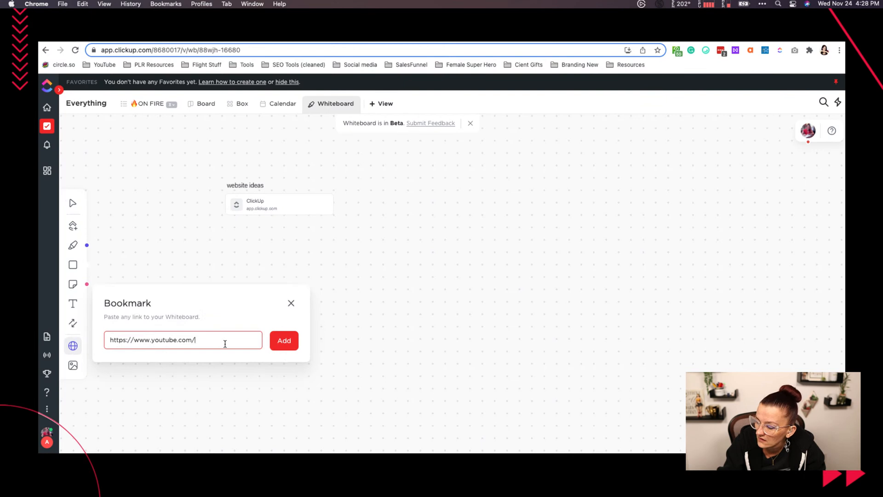
pyautogui.press('Return')
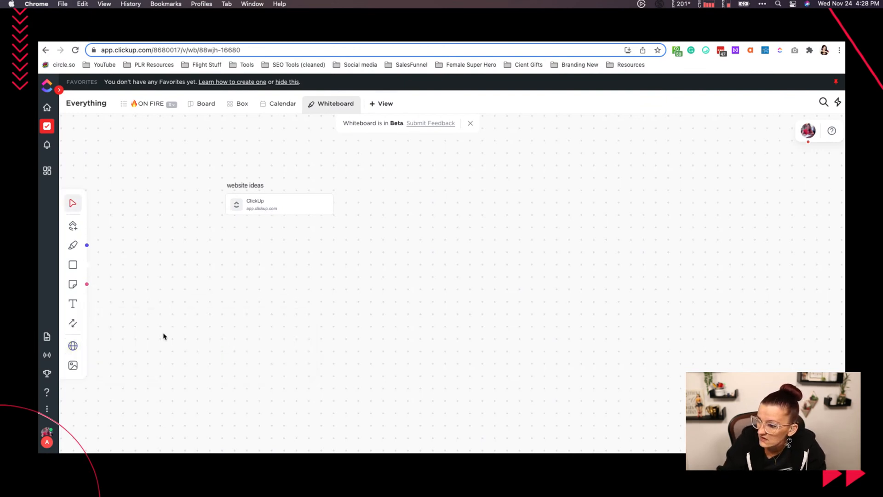
pyautogui.click(73, 345)
pyautogui.press('super+v')
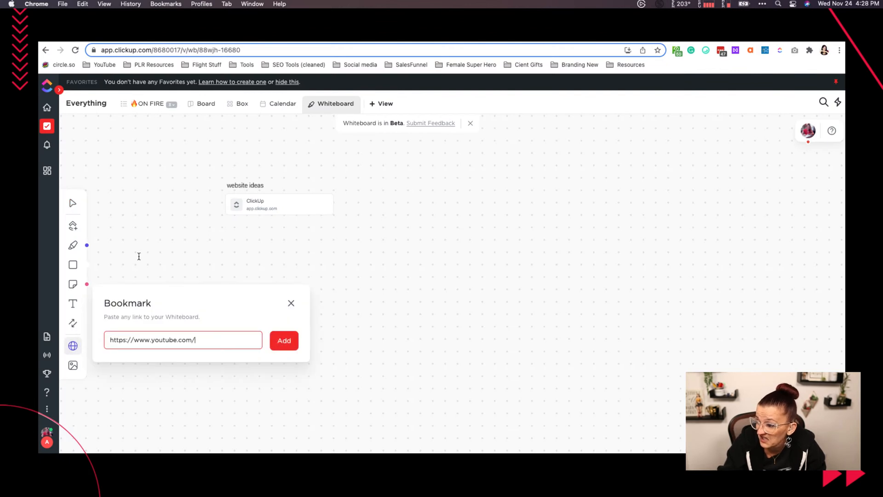
pyautogui.press('Return')
pyautogui.click(76, 50)
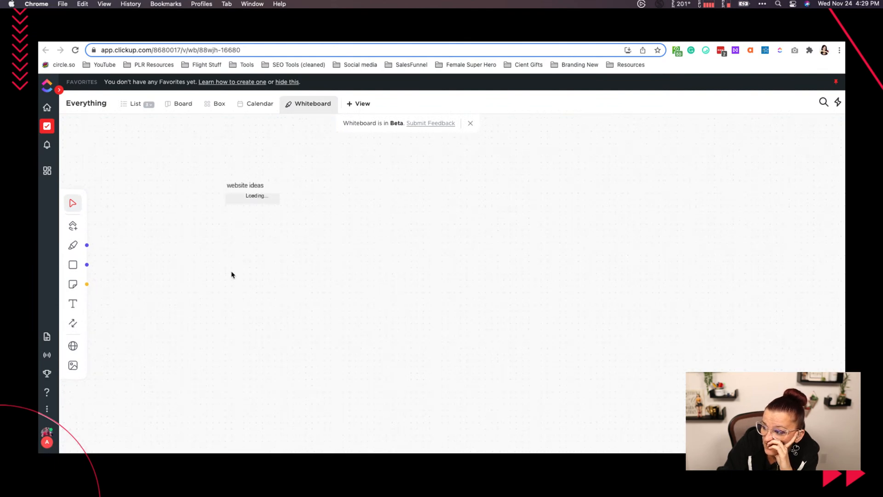
pyautogui.click(74, 347)
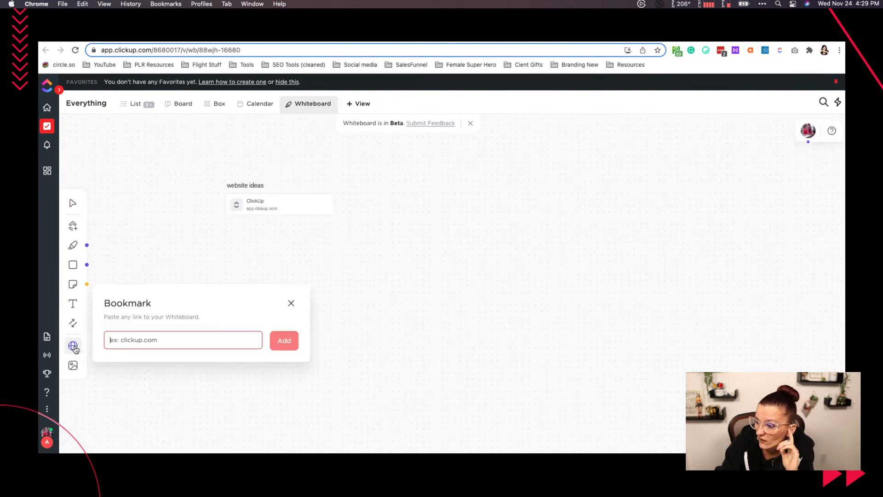
pyautogui.press('super+v')
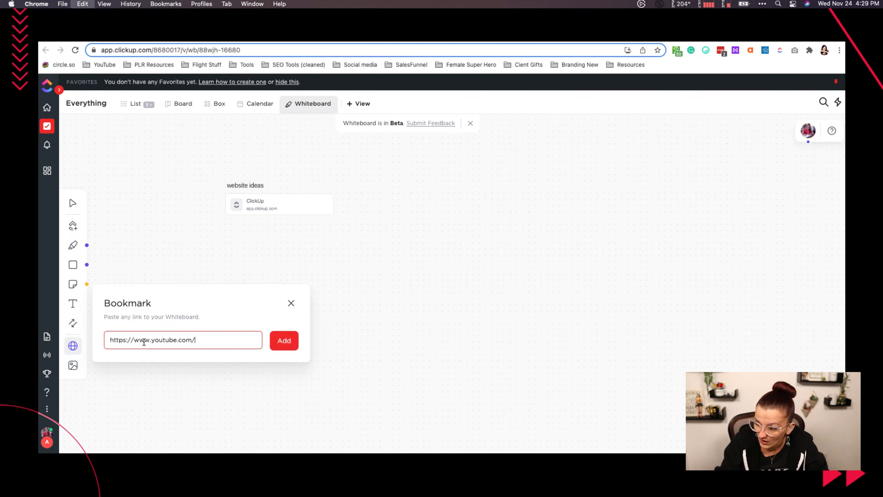
pyautogui.click(295, 347)
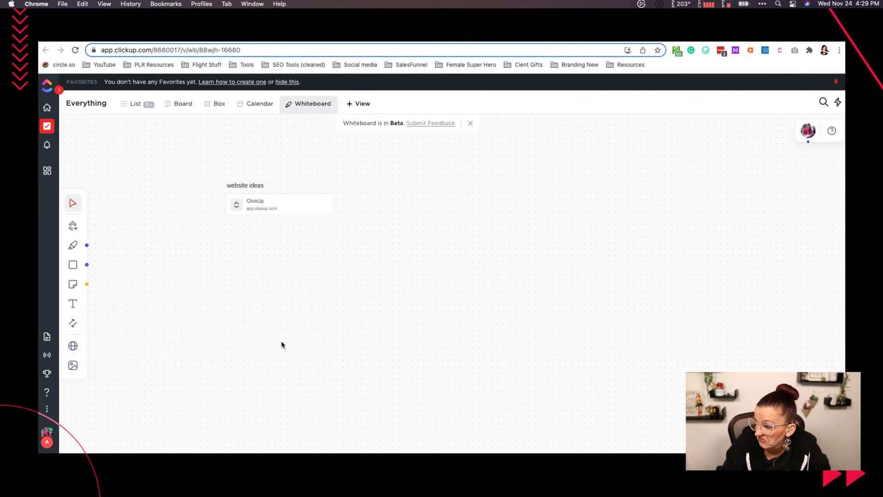
# - Upload the image askyvi-may-46.jpg from the MAY folder and place it on the whiteboard near the ClickUp bookmark
pyautogui.click(72, 364)
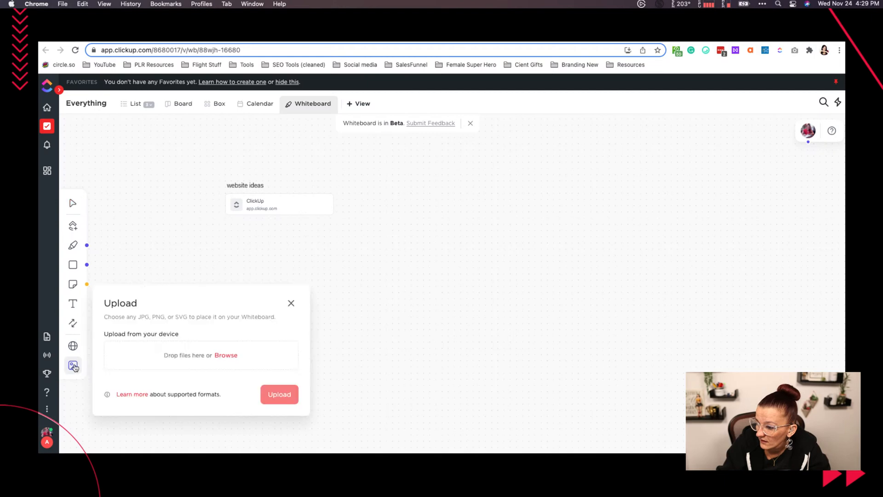
pyautogui.click(226, 356)
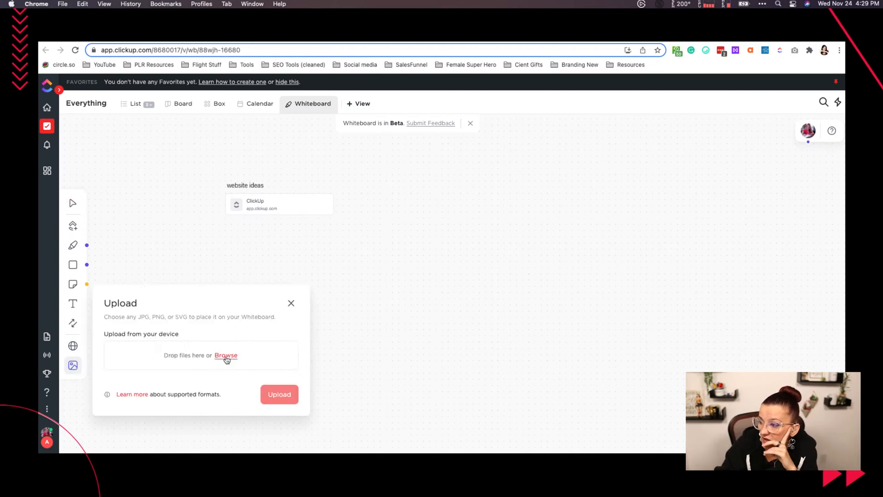
pyautogui.click(225, 356)
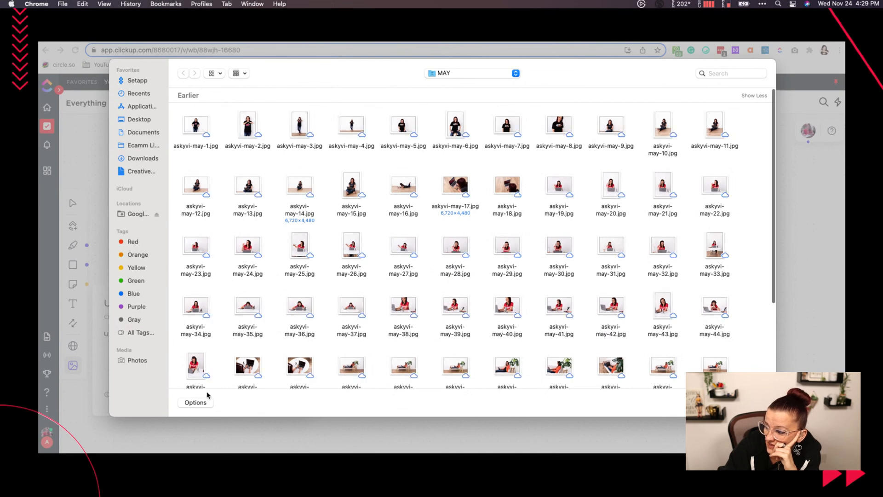
pyautogui.click(251, 365)
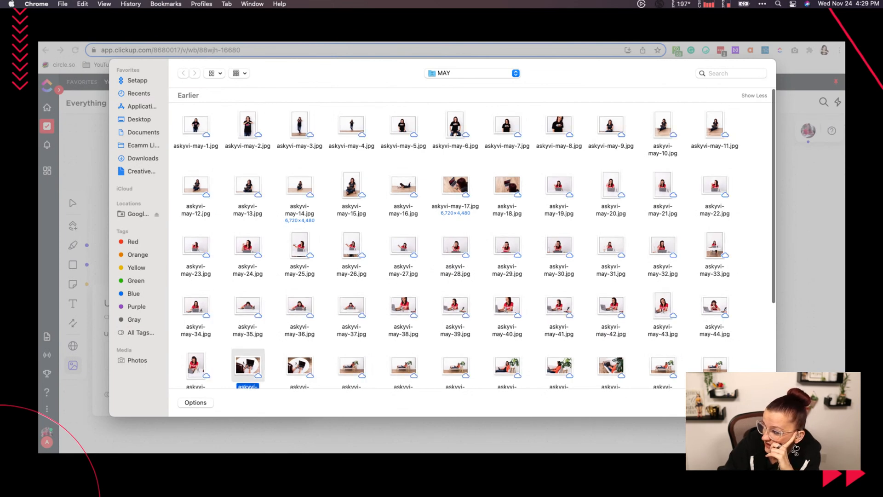
pyautogui.click(753, 403)
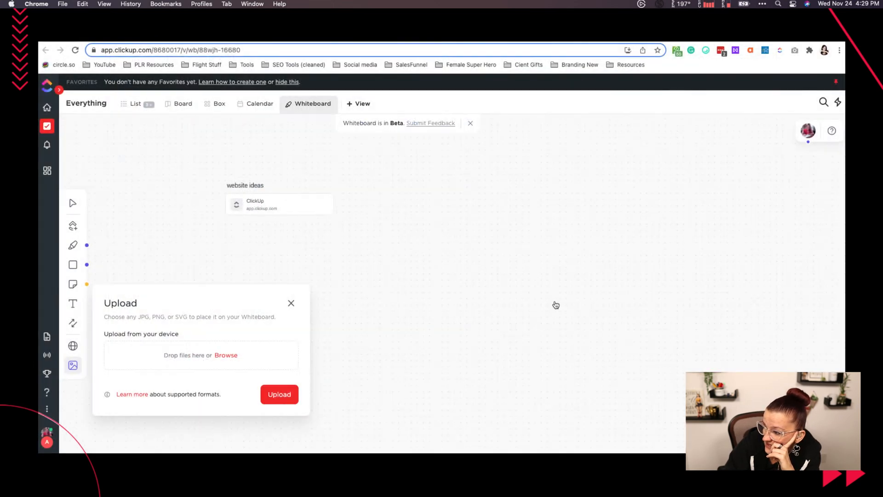
pyautogui.click(277, 394)
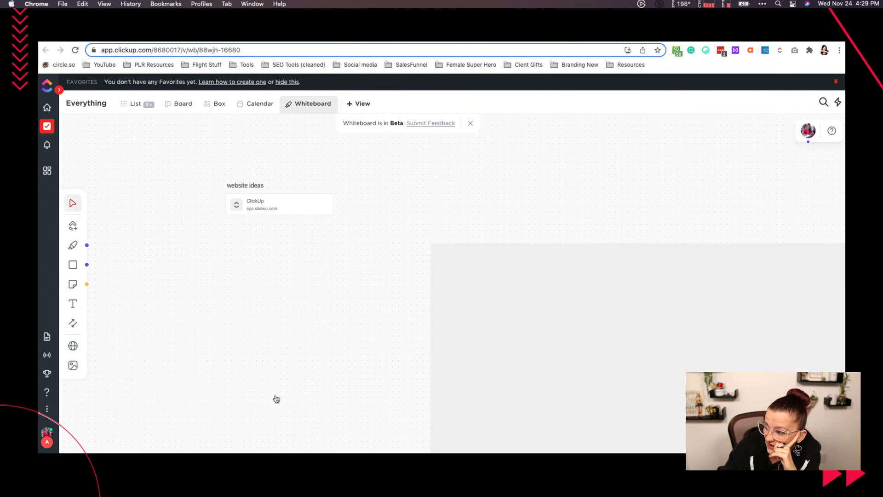
pyautogui.click(512, 272)
# - Shrink the uploaded laptop photo to a small picture and move it directly below the ClickUp bookmark
pyautogui.scroll(-5, 440, 276)
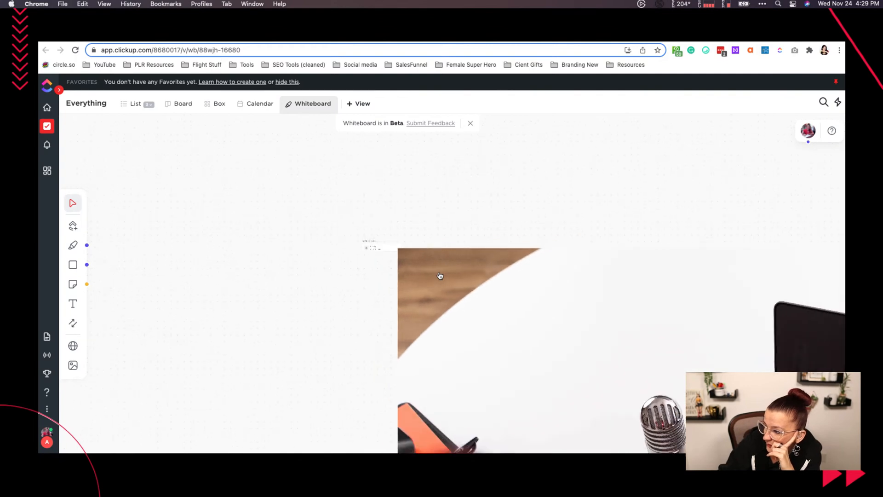
pyautogui.click(440, 276)
pyautogui.moveTo(397, 248); pyautogui.dragTo(648, 371)
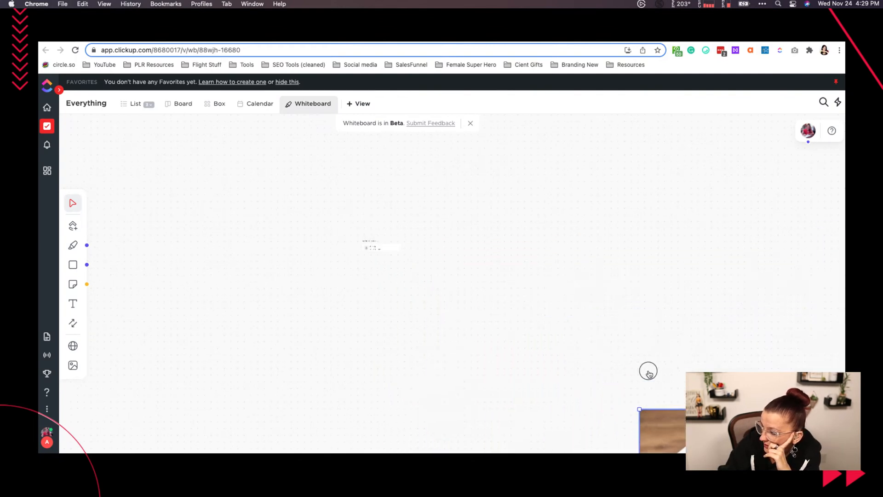
pyautogui.moveTo(639, 409); pyautogui.dragTo(207, 269)
pyautogui.moveTo(144, 241); pyautogui.dragTo(223, 272)
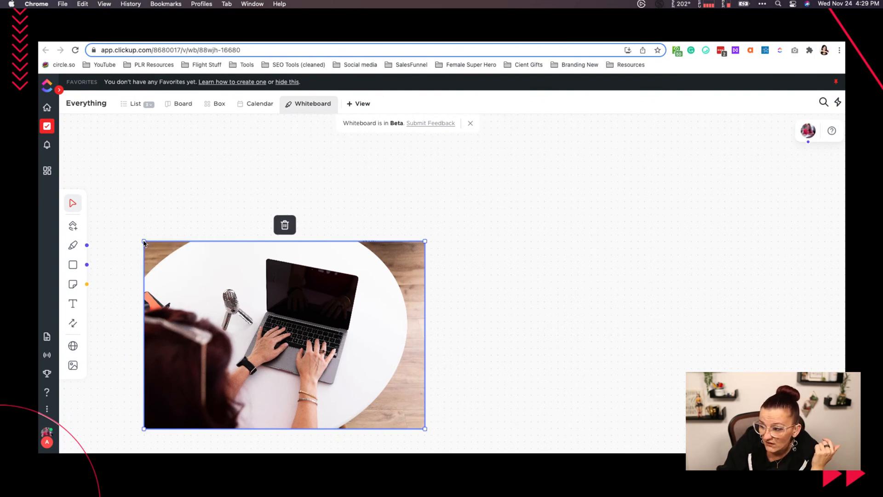
pyautogui.moveTo(144, 242); pyautogui.dragTo(270, 325)
pyautogui.moveTo(316, 360); pyautogui.dragTo(305, 297)
pyautogui.scroll(5, 306, 297)
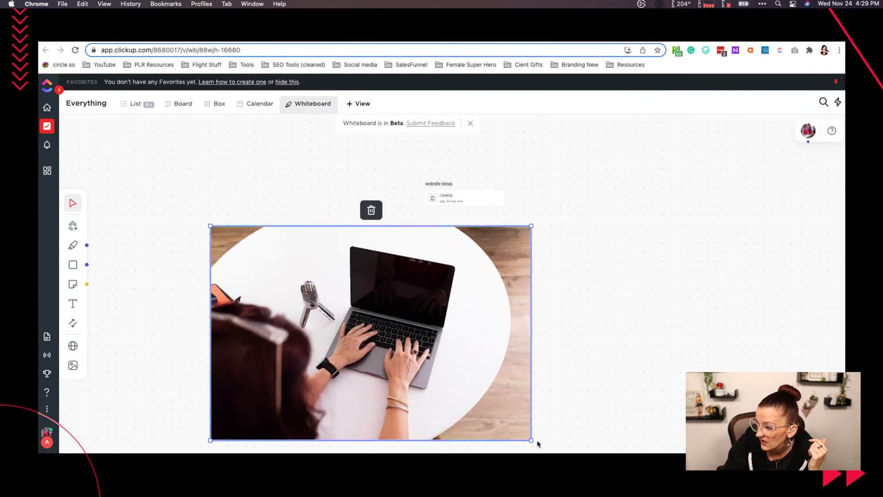
pyautogui.moveTo(531, 440); pyautogui.dragTo(327, 309)
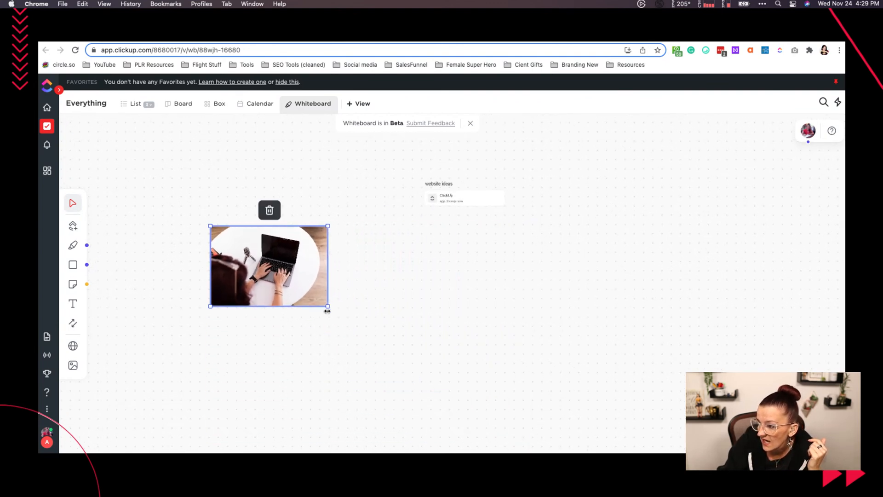
pyautogui.moveTo(272, 263); pyautogui.dragTo(437, 257)
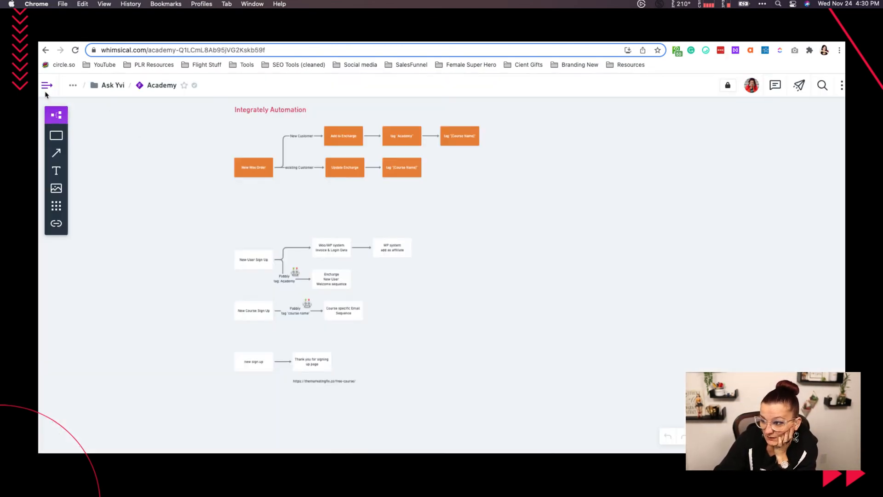
# - Switch to Whimsical, open the [T] Agency Template flowchart and examine its space, folder, list and stages layout
pyautogui.moveTo(47, 86)
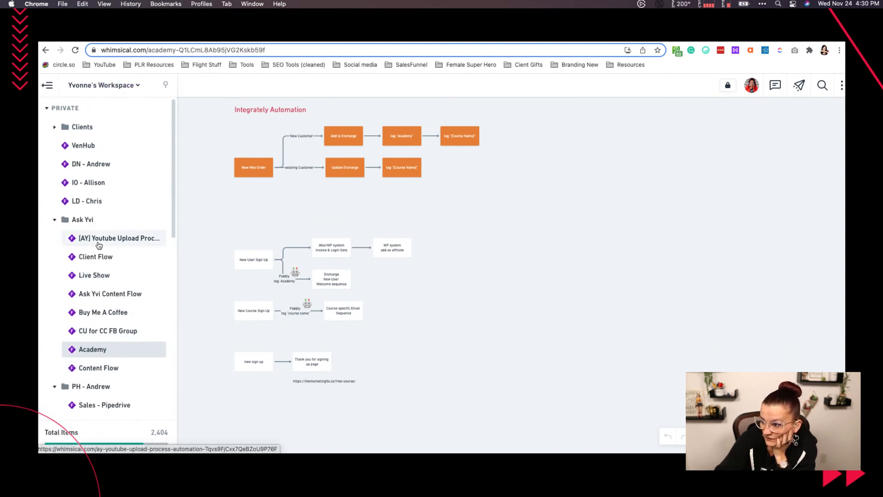
pyautogui.scroll(-7, 96, 258)
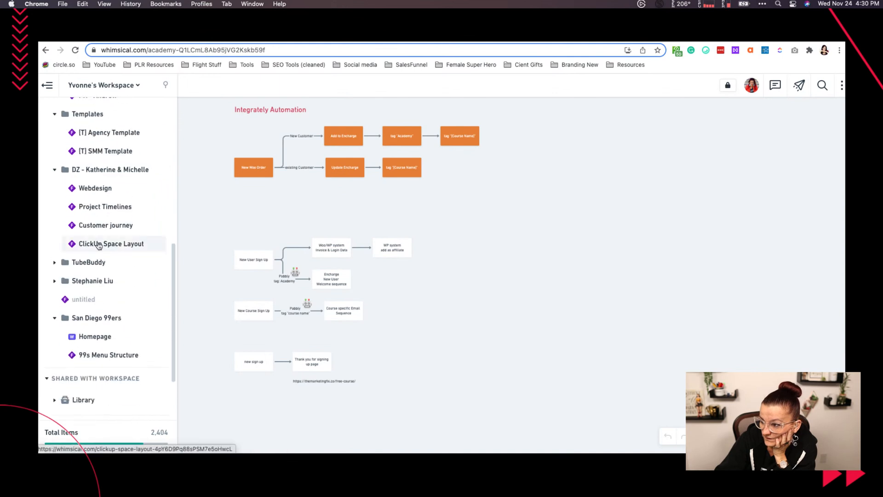
pyautogui.click(113, 131)
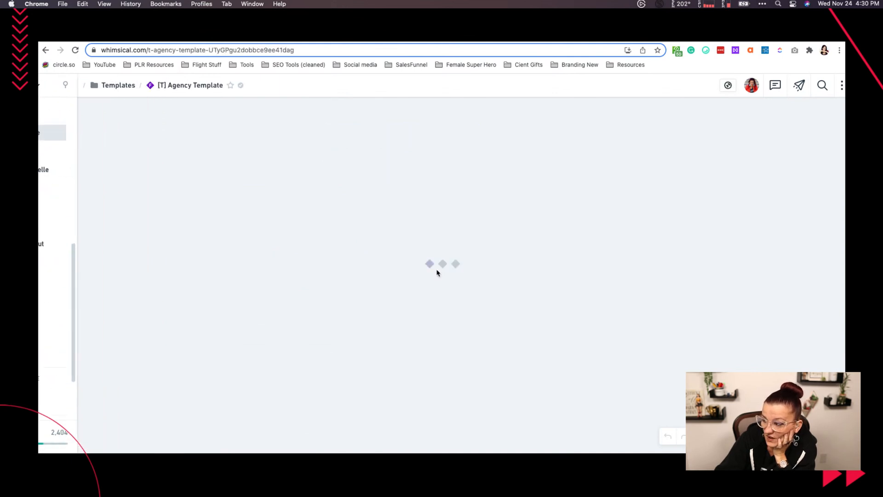
pyautogui.scroll(-10, 436, 272)
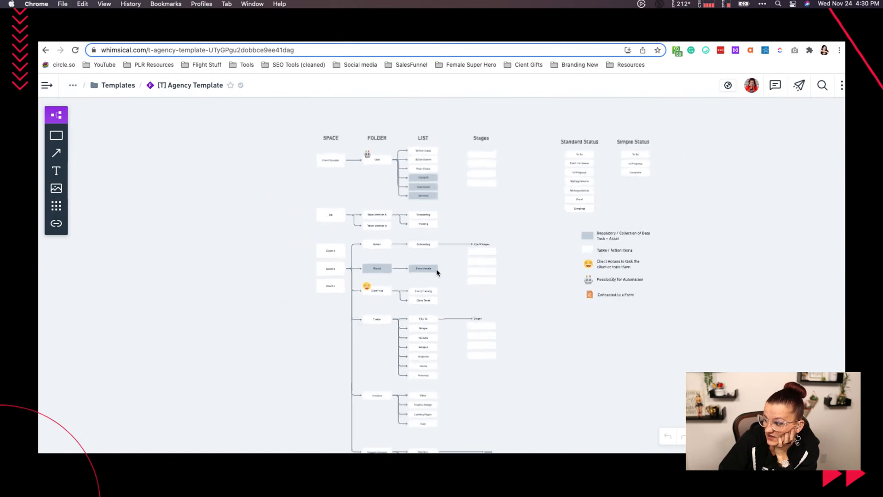
pyautogui.hscroll(3, 437, 272)
pyautogui.scroll(-2, 437, 272)
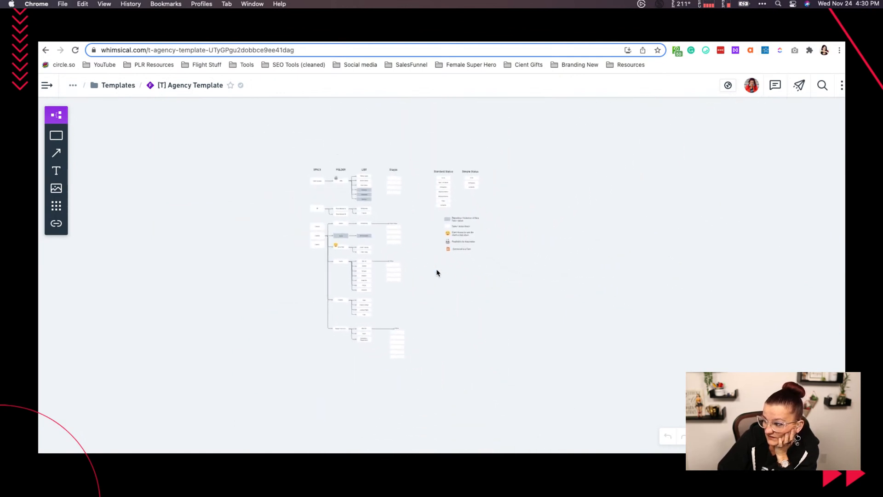
pyautogui.scroll(3, 437, 272)
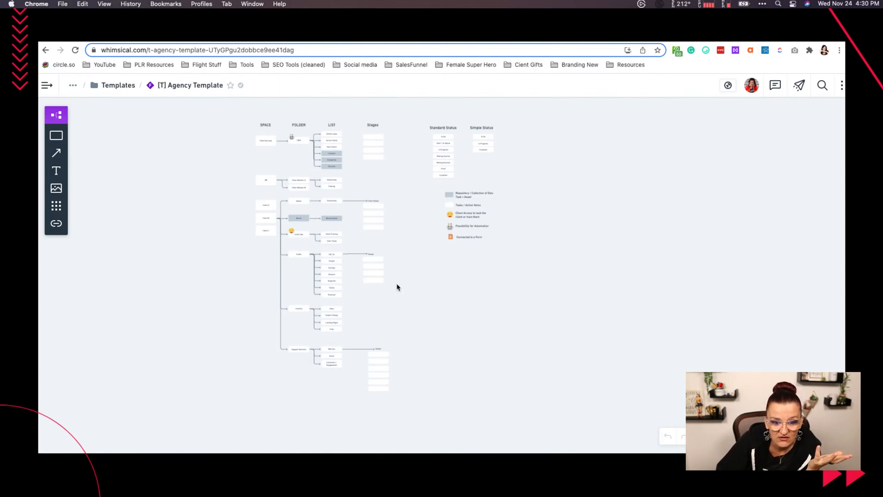
pyautogui.scroll(-1, 397, 287)
pyautogui.hscroll(-1, 398, 287)
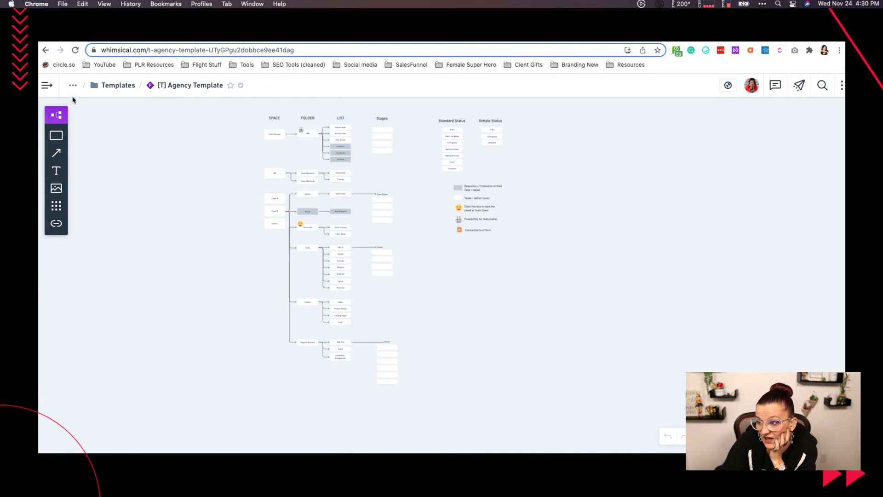
# - Open the [T] SMM Template flowchart from the Templates folder and examine its overall space, folder and list structure
pyautogui.click(48, 85)
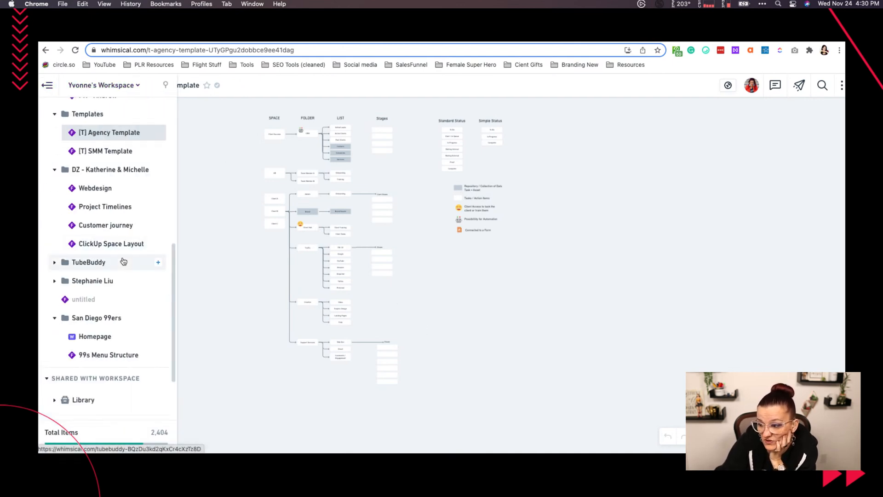
pyautogui.scroll(-1, 123, 261)
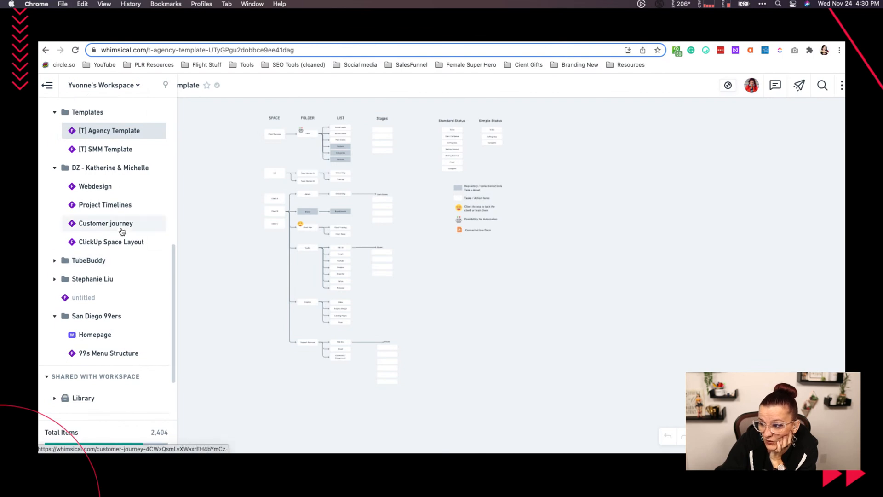
pyautogui.scroll(3, 119, 227)
pyautogui.click(115, 189)
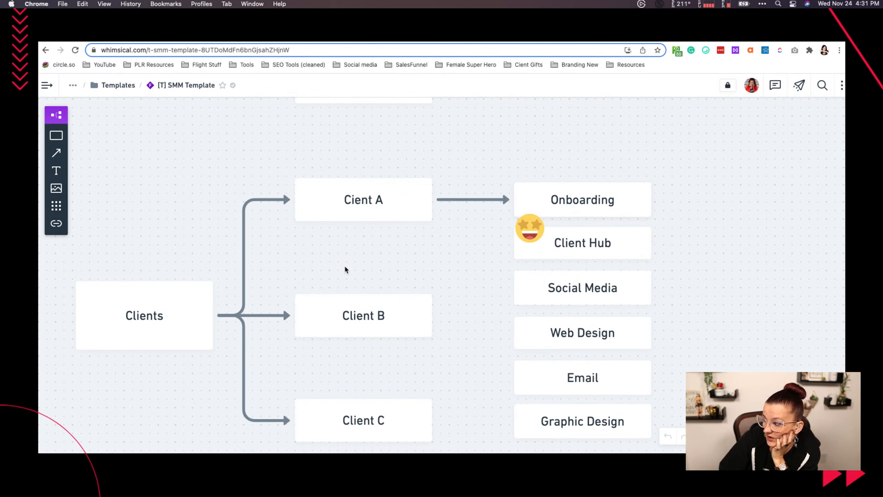
pyautogui.scroll(-10, 346, 270)
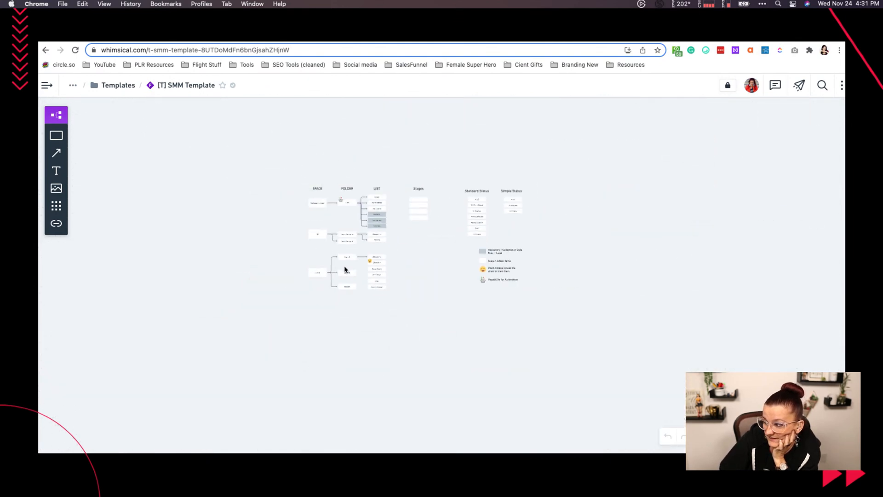
pyautogui.scroll(5, 346, 269)
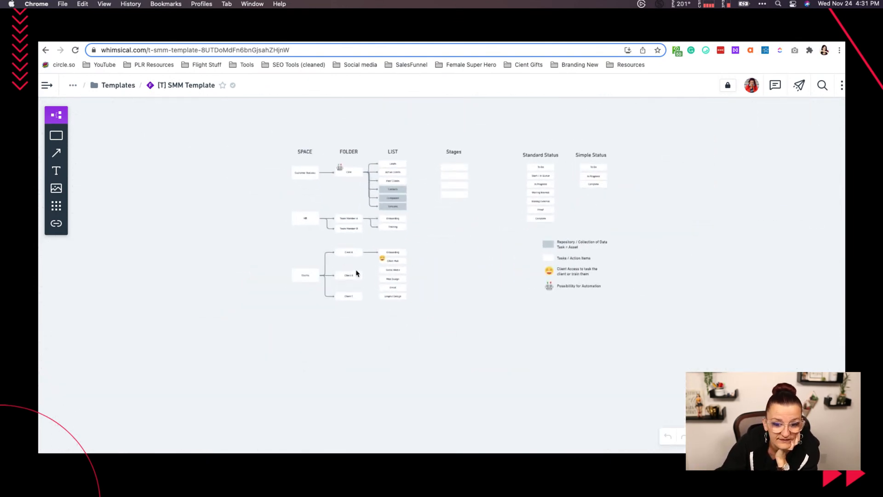
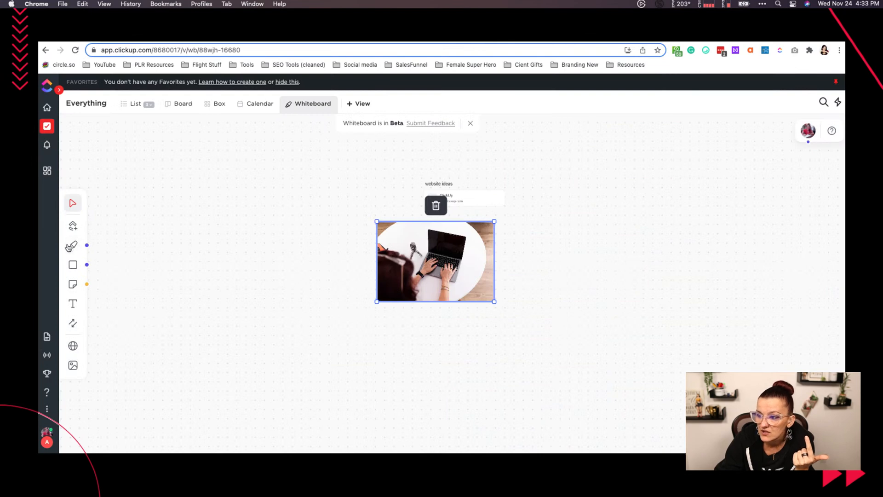
# - On the ClickUp whiteboard, draw a freehand purple arrow beside the laptop photo and three concentric rings on the photo's other side
pyautogui.click(72, 244)
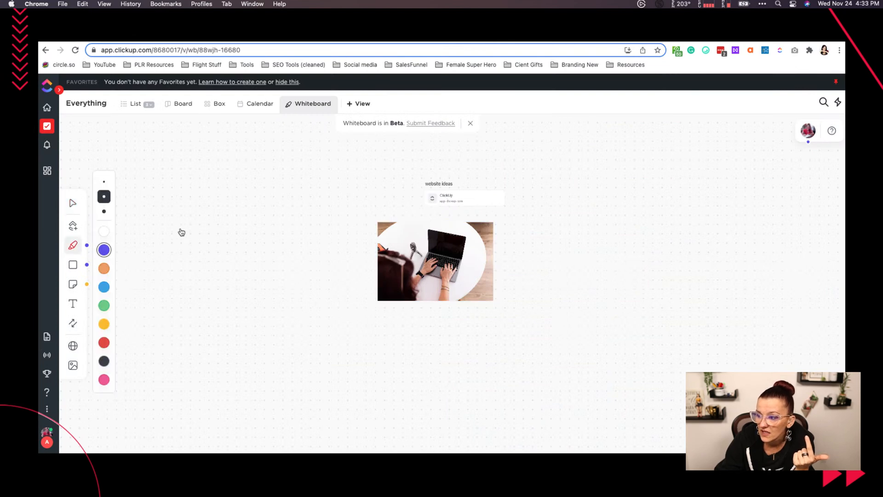
pyautogui.moveTo(153, 258)
pyautogui.mouseDown()
pyautogui.moveTo(270, 191)
pyautogui.moveTo(253, 223)
pyautogui.mouseUp()
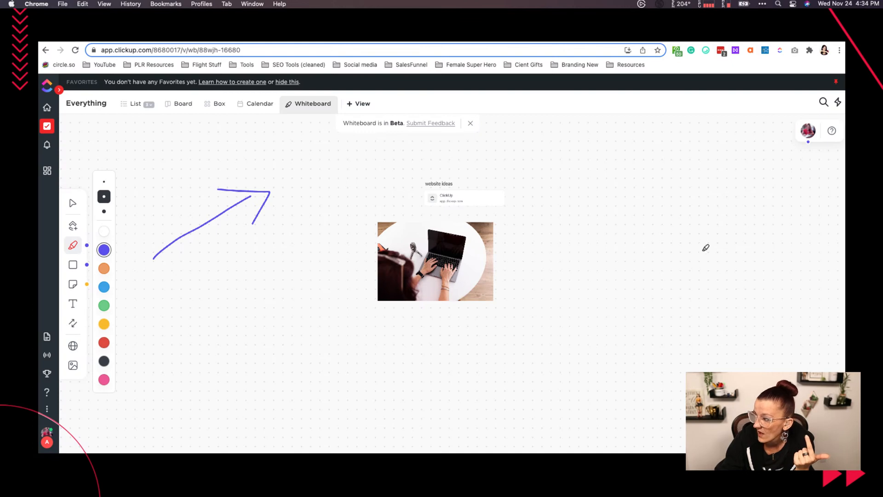
pyautogui.moveTo(700, 229)
pyautogui.mouseDown()
pyautogui.moveTo(656, 233)
pyautogui.moveTo(713, 247)
pyautogui.moveTo(700, 226)
pyautogui.mouseUp()
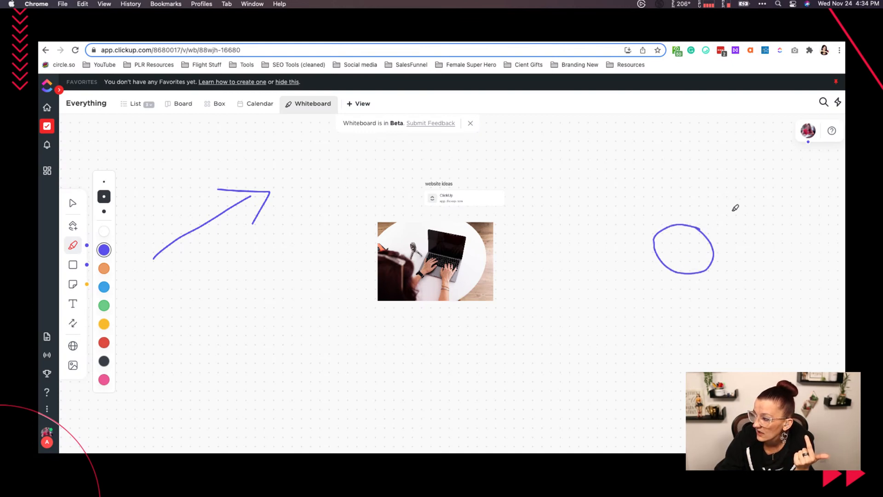
pyautogui.moveTo(672, 174)
pyautogui.mouseDown()
pyautogui.moveTo(605, 201)
pyautogui.moveTo(628, 282)
pyautogui.moveTo(768, 292)
pyautogui.moveTo(747, 219)
pyautogui.moveTo(670, 172)
pyautogui.mouseUp()
pyautogui.moveTo(648, 136)
pyautogui.mouseDown()
pyautogui.moveTo(550, 212)
pyautogui.moveTo(629, 339)
pyautogui.moveTo(804, 312)
pyautogui.moveTo(779, 199)
pyautogui.moveTo(704, 155)
pyautogui.moveTo(640, 131)
pyautogui.mouseUp()
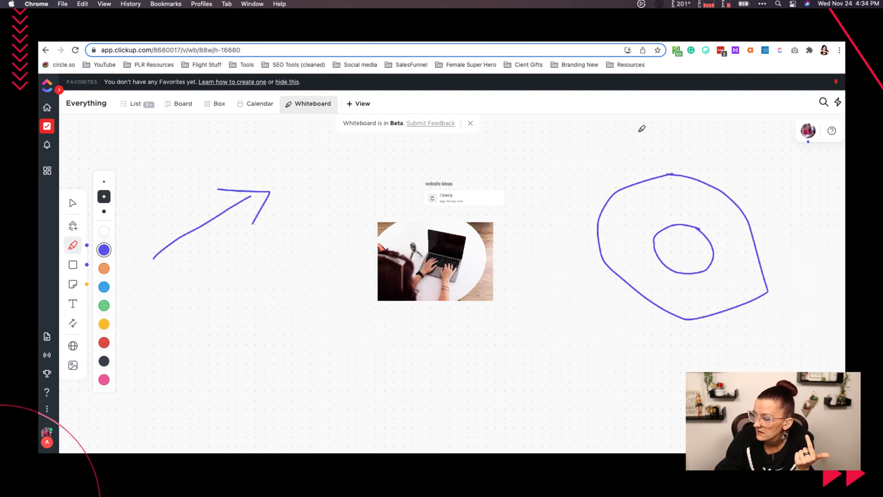
# - Place three purple square shapes on the whiteboard, one over the innermost ring and two around the outer rings
pyautogui.click(72, 267)
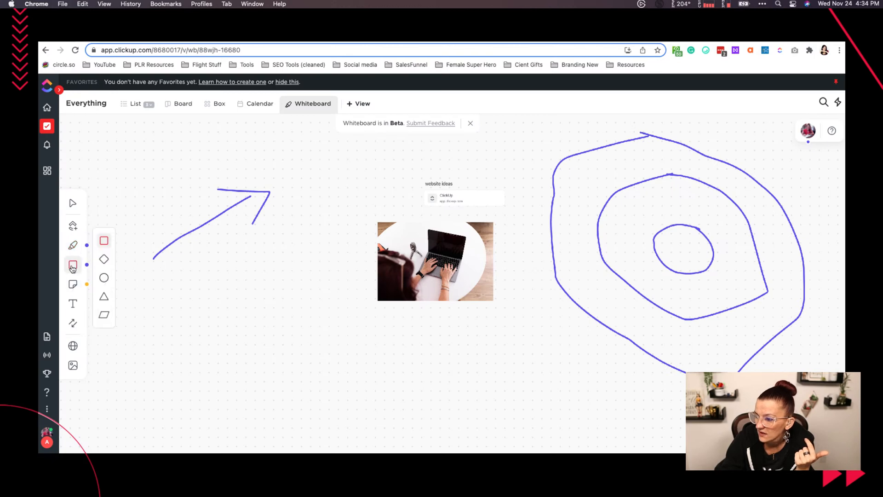
pyautogui.click(607, 246)
pyautogui.click(72, 264)
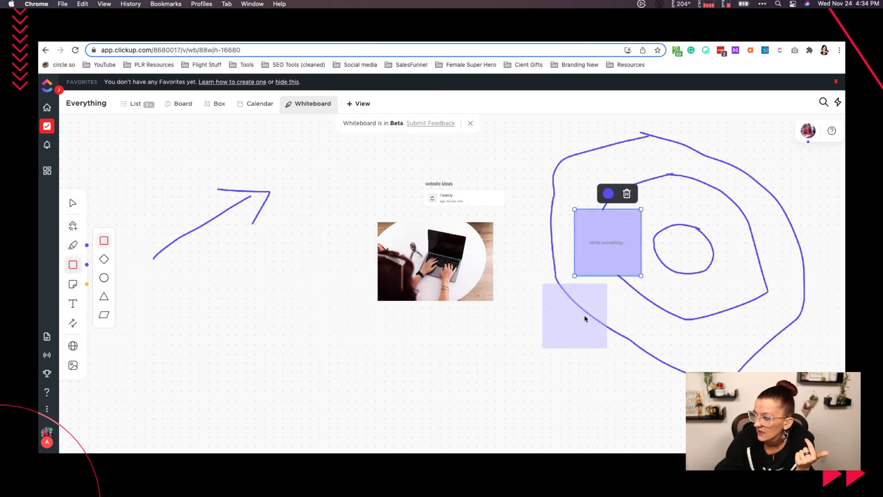
pyautogui.click(603, 343)
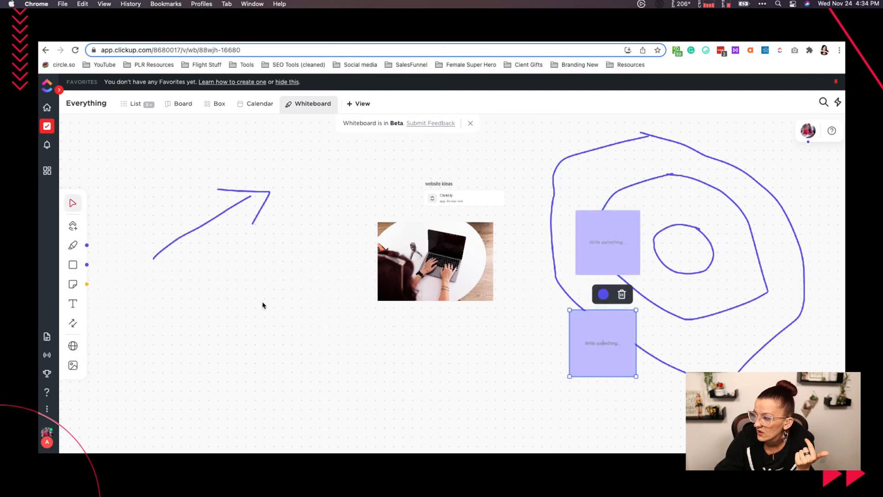
pyautogui.click(73, 264)
pyautogui.click(684, 230)
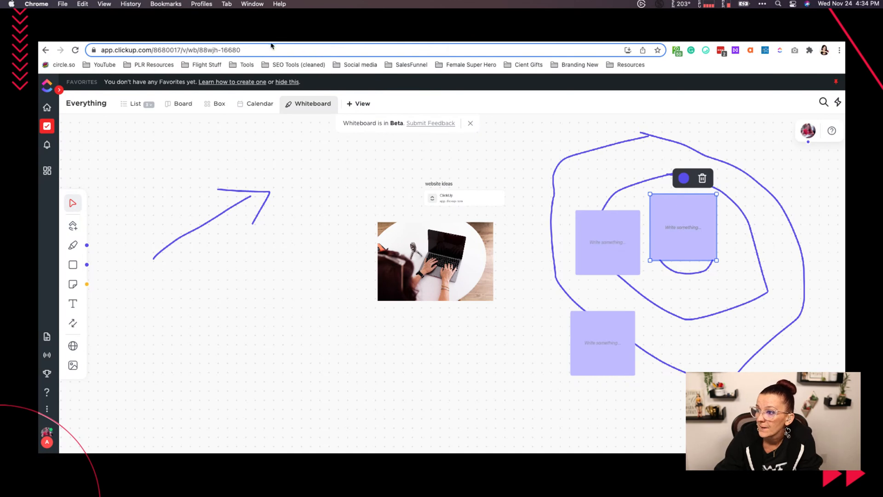
# - Switch to the Mural page, search for miro instead, open the Miro website and look through its home page
pyautogui.click(468, 36)
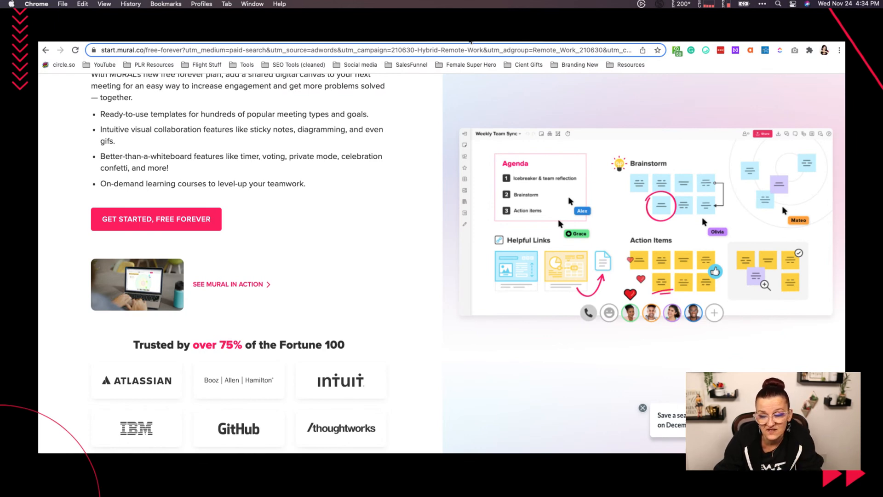
pyautogui.click(205, 54)
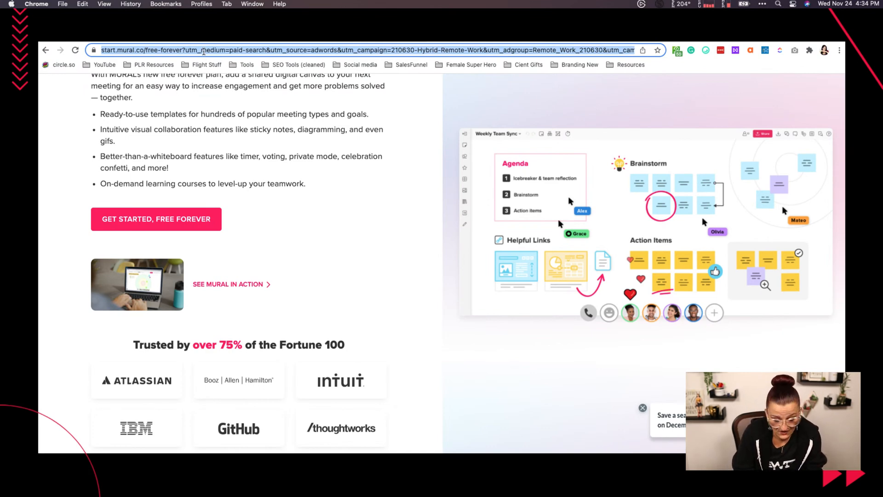
pyautogui.write('miro')
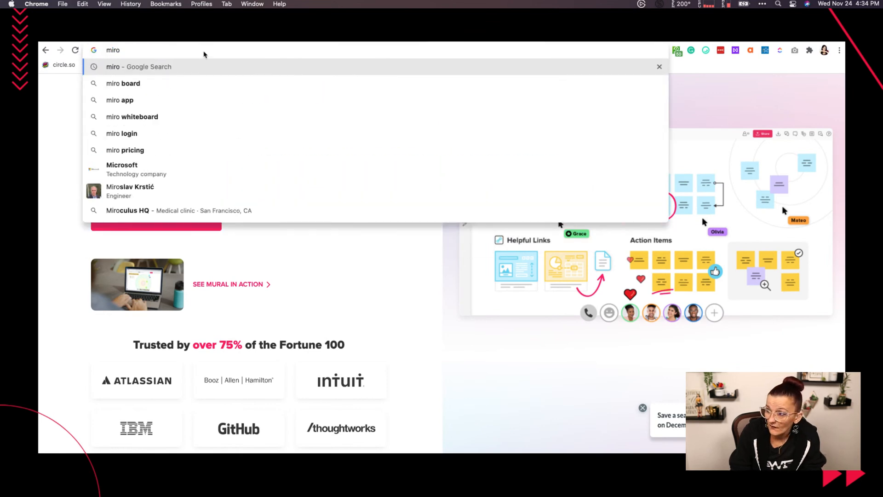
pyautogui.press('Return')
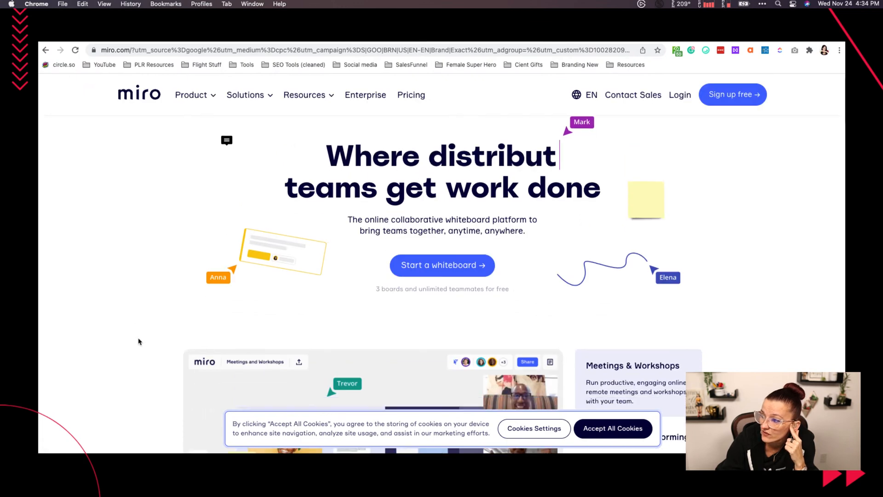
pyautogui.scroll(-6, 137, 339)
pyautogui.scroll(-1, 136, 340)
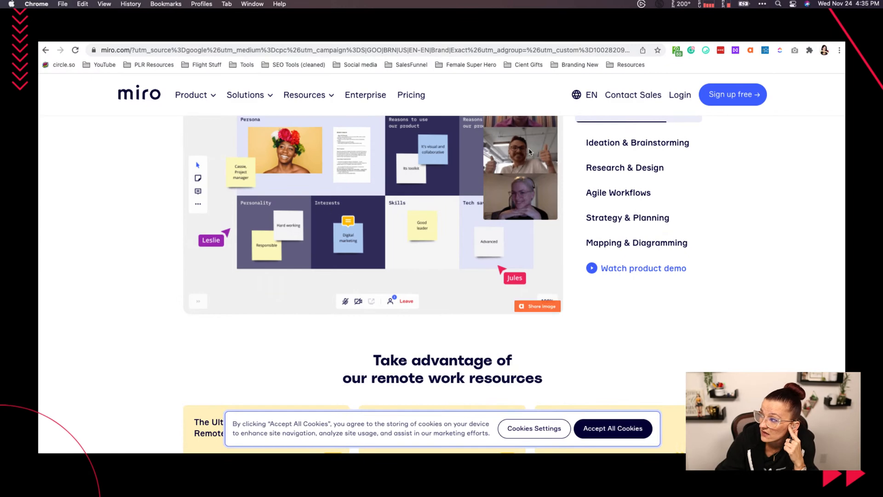
# - Sign in to Miro with Google, choosing the second account listed
pyautogui.click(680, 96)
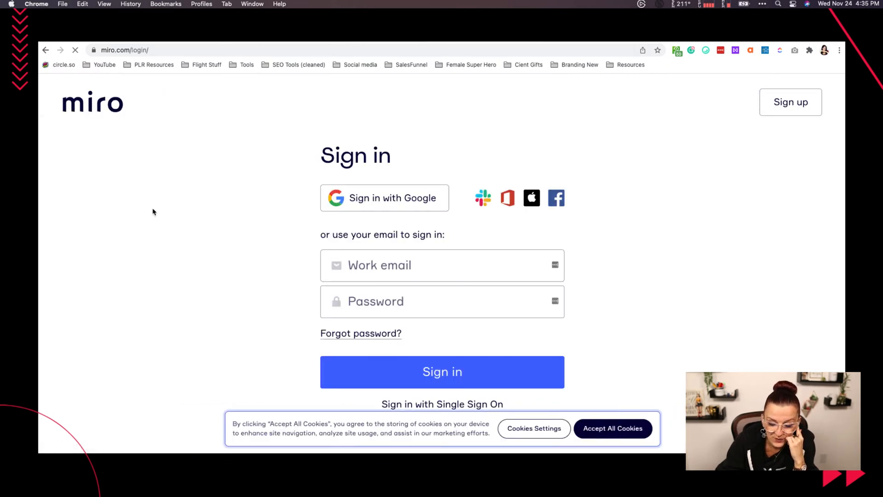
pyautogui.click(409, 202)
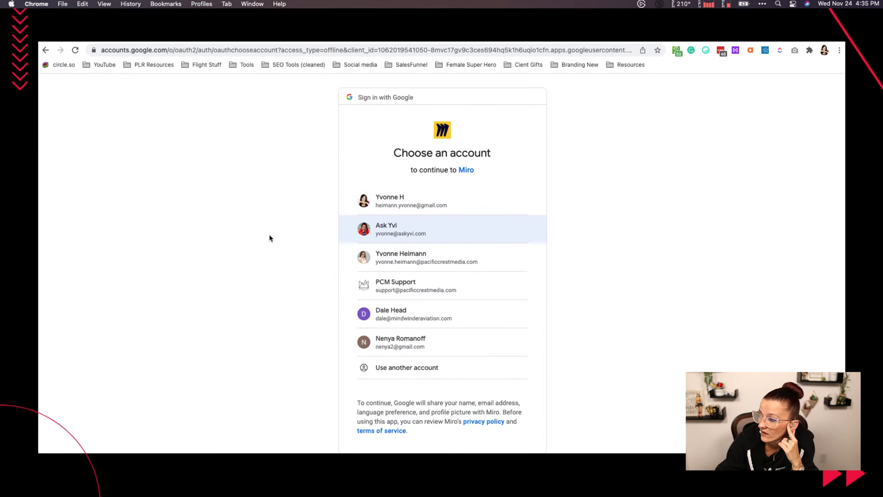
pyautogui.click(368, 235)
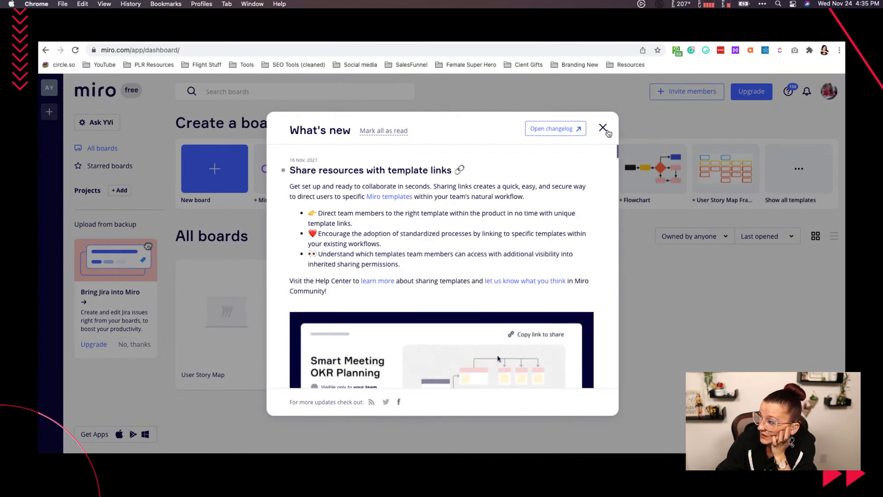
# - Dismiss the What's new announcement and try creating a board from the User Story Map Framework template, closing the shared-board dialog
pyautogui.click(603, 129)
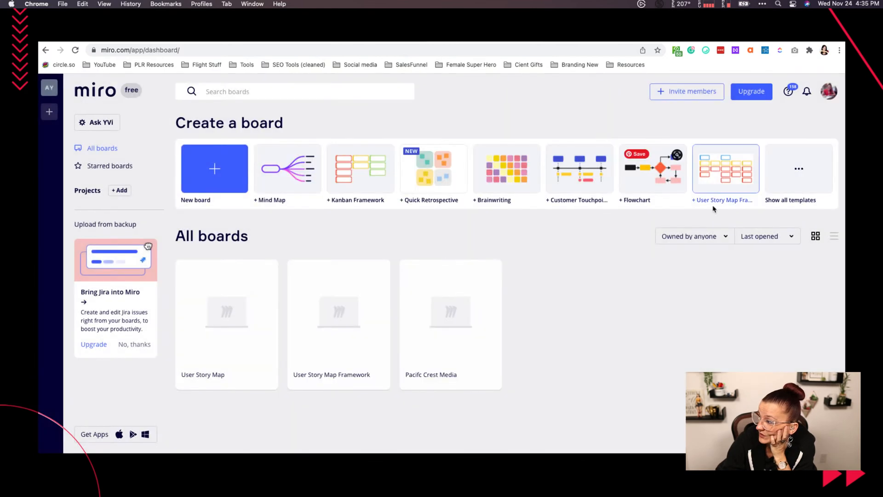
pyautogui.click(735, 174)
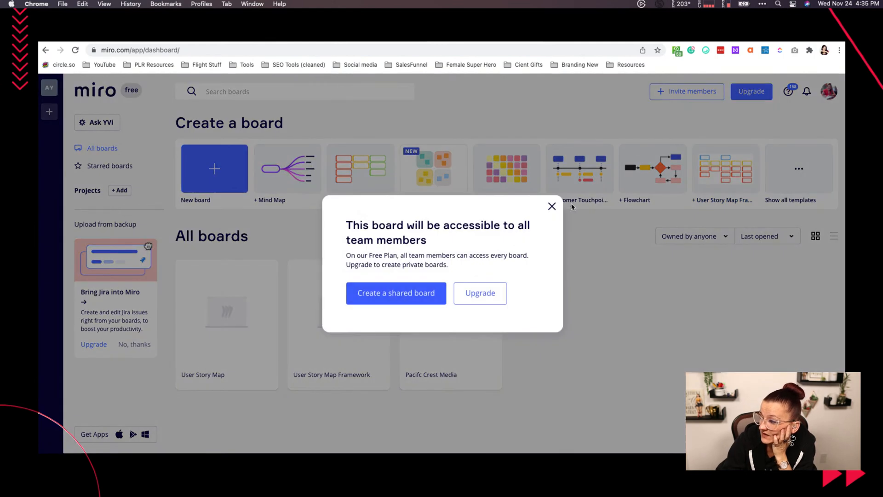
pyautogui.click(552, 206)
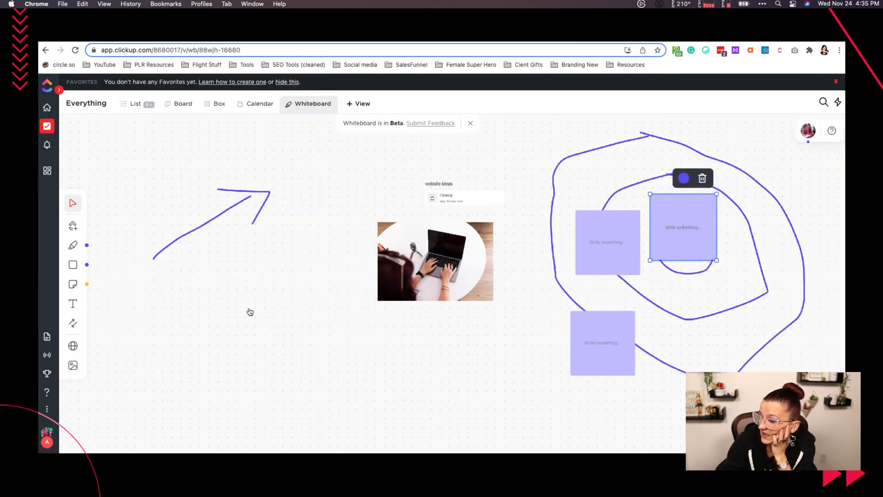
# - Place a row of three yellow sticky notes in the empty whiteboard area below the drawings
pyautogui.scroll(-8, 249, 311)
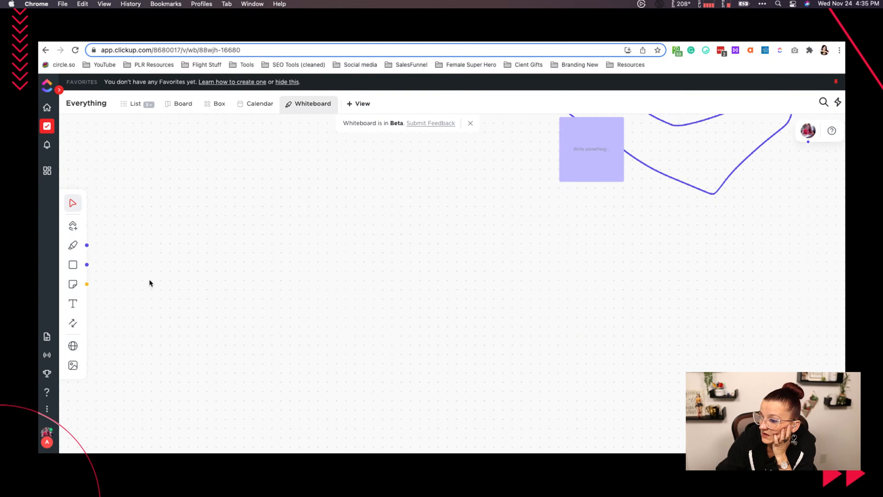
pyautogui.click(72, 284)
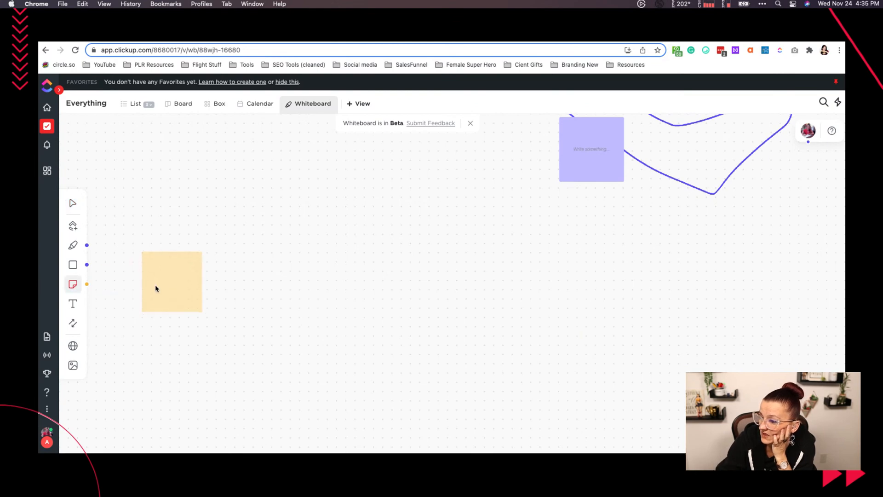
pyautogui.click(156, 288)
pyautogui.click(76, 288)
pyautogui.click(327, 285)
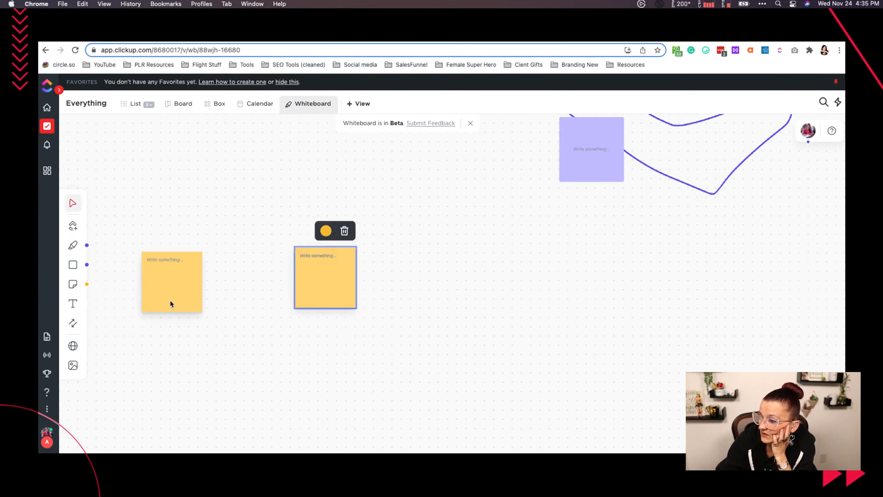
pyautogui.click(72, 284)
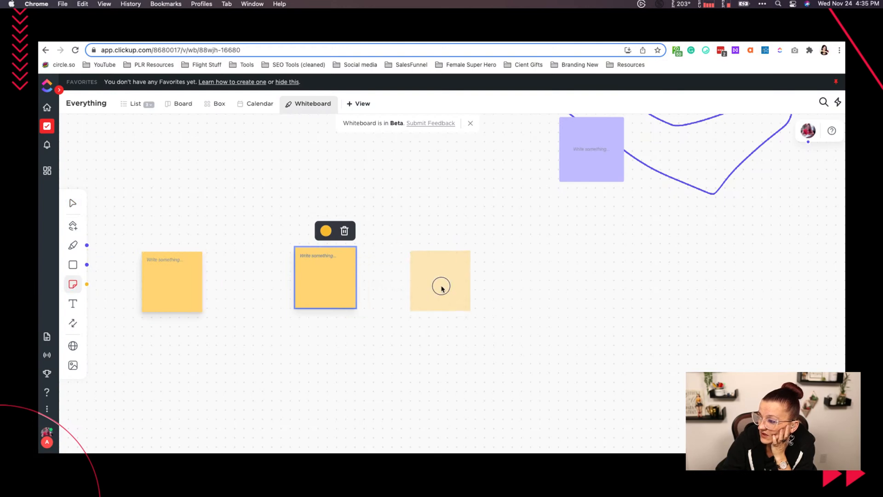
pyautogui.click(441, 288)
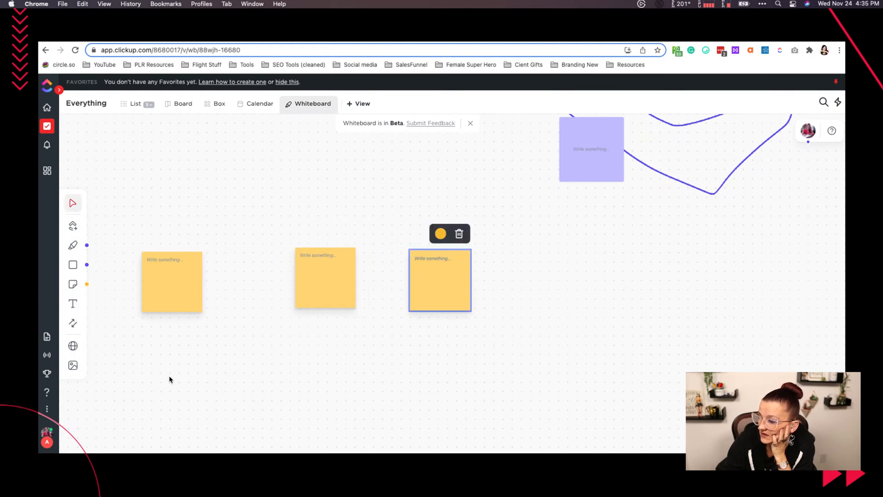
# - Add a fourth sticky note below the first yellow one and change its color to red
pyautogui.click(73, 284)
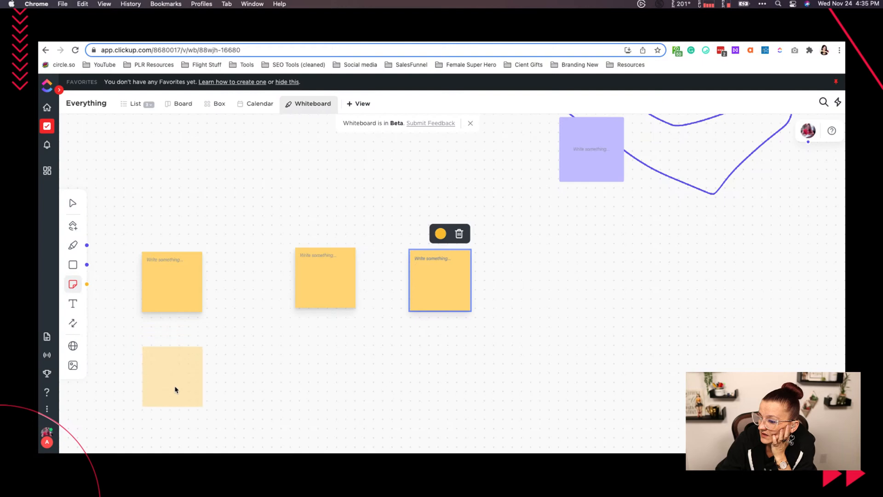
pyautogui.click(174, 389)
pyautogui.click(175, 334)
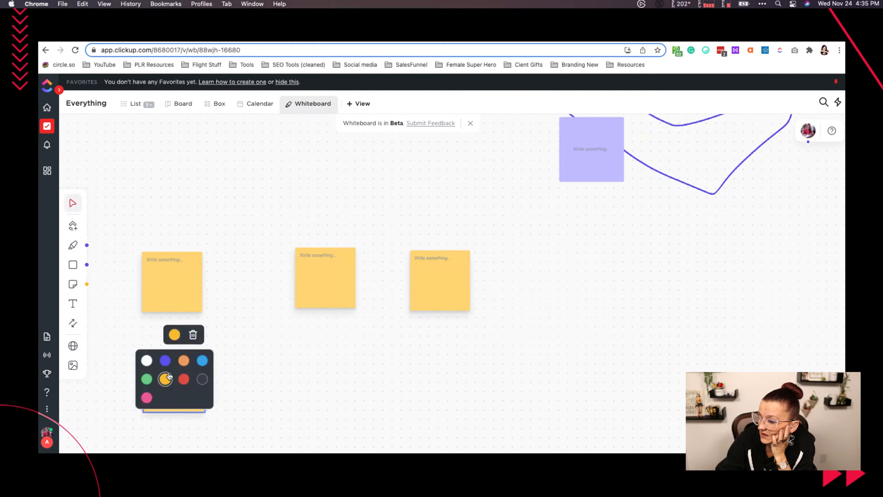
pyautogui.click(184, 379)
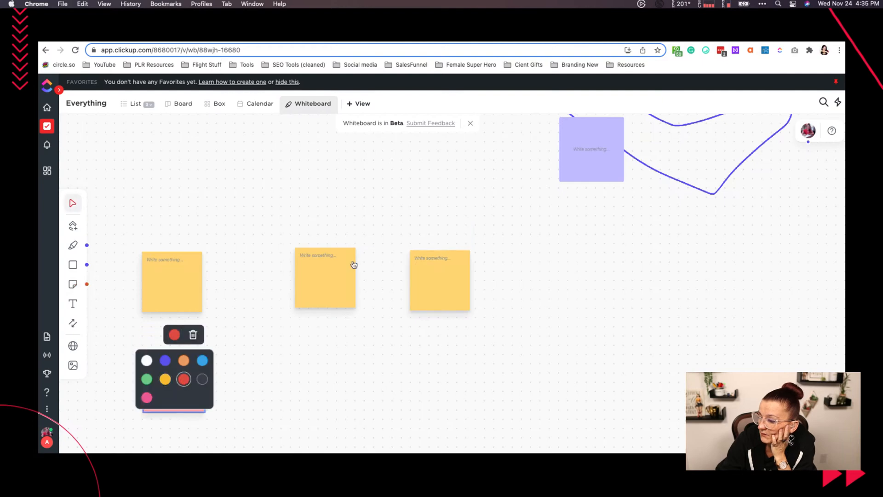
pyautogui.click(252, 420)
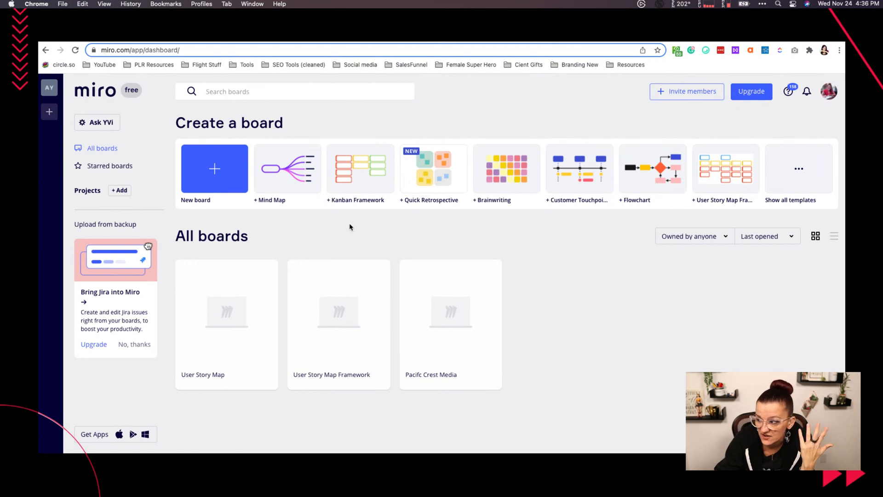
# - Try creating a Miro board from the Kanban Framework template and close the shared-board dialog
pyautogui.click(388, 191)
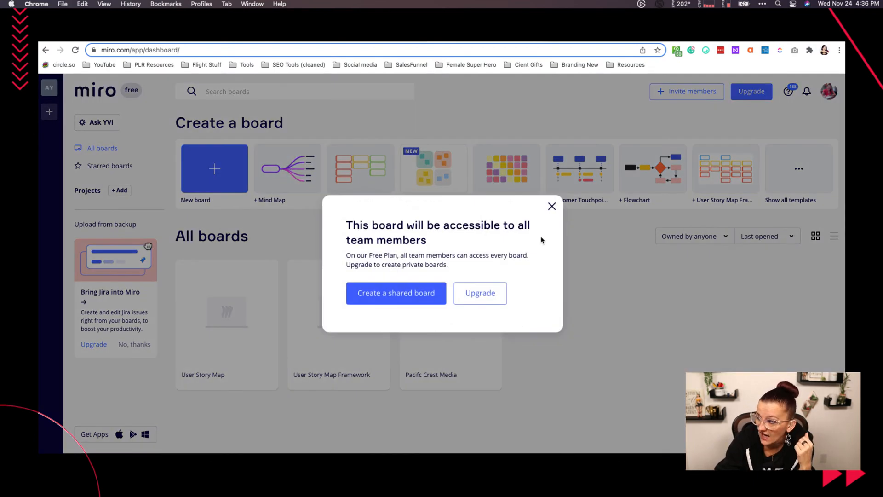
pyautogui.click(552, 206)
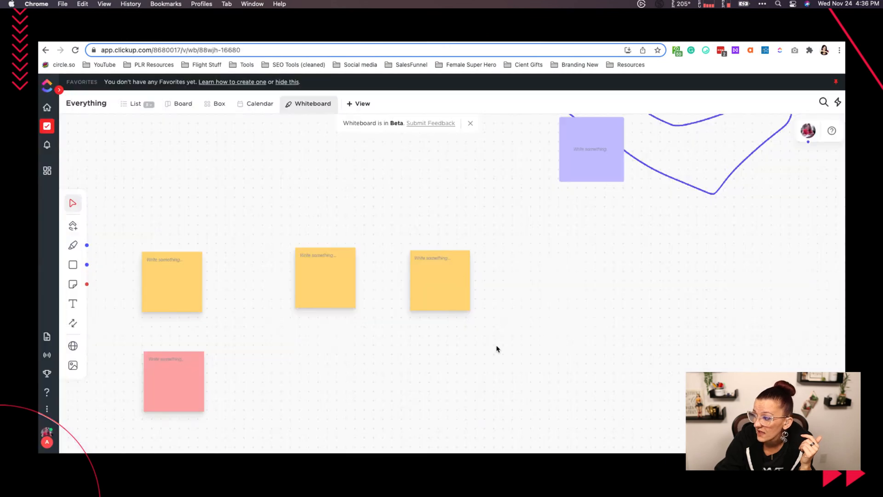
# - Draw a large freehand purple cross in the empty whiteboard area below the sticky notes, dividing it into four quadrants
pyautogui.scroll(-3, 485, 351)
pyautogui.scroll(-5, 485, 350)
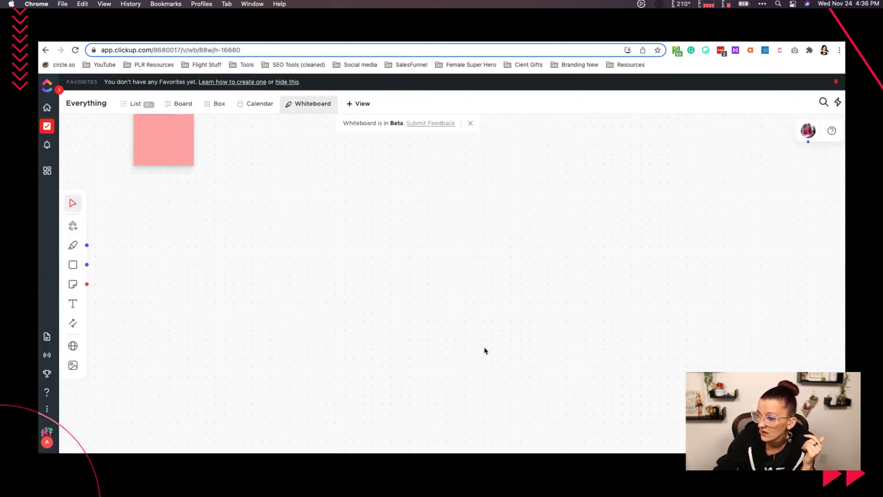
pyautogui.click(72, 245)
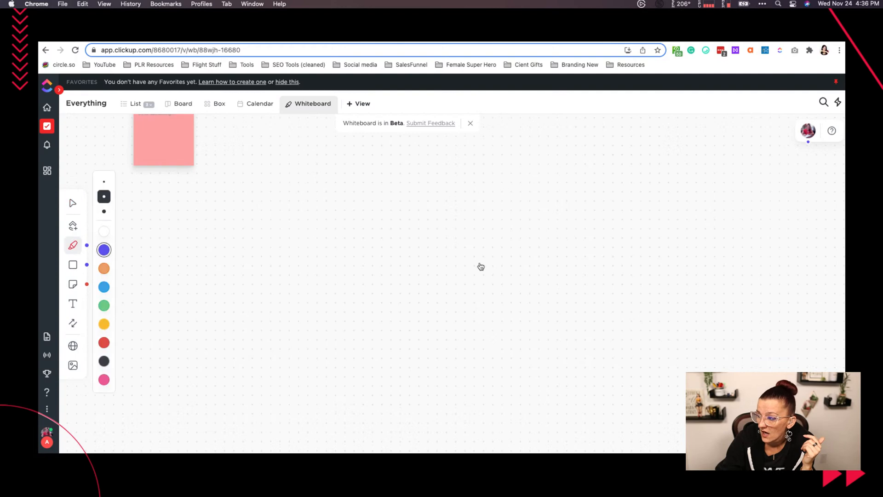
pyautogui.moveTo(468, 174); pyautogui.dragTo(470, 425)
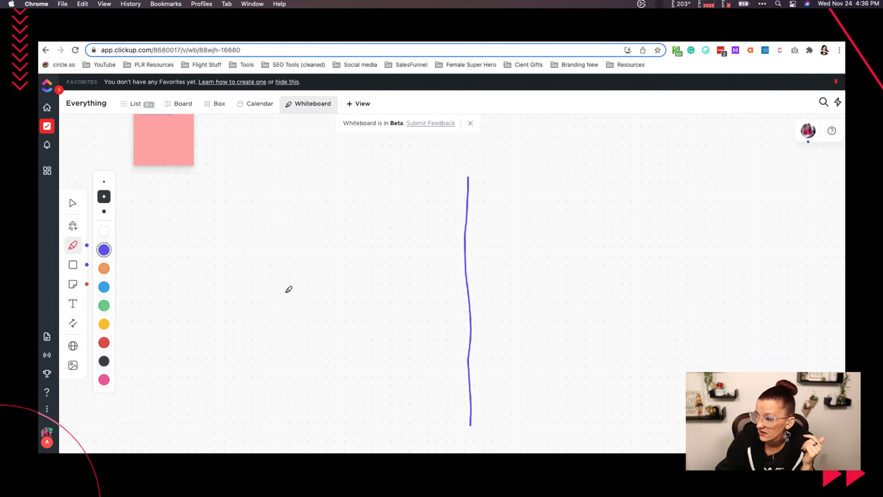
pyautogui.moveTo(285, 293); pyautogui.dragTo(529, 285)
pyautogui.moveTo(651, 280); pyautogui.dragTo(741, 292)
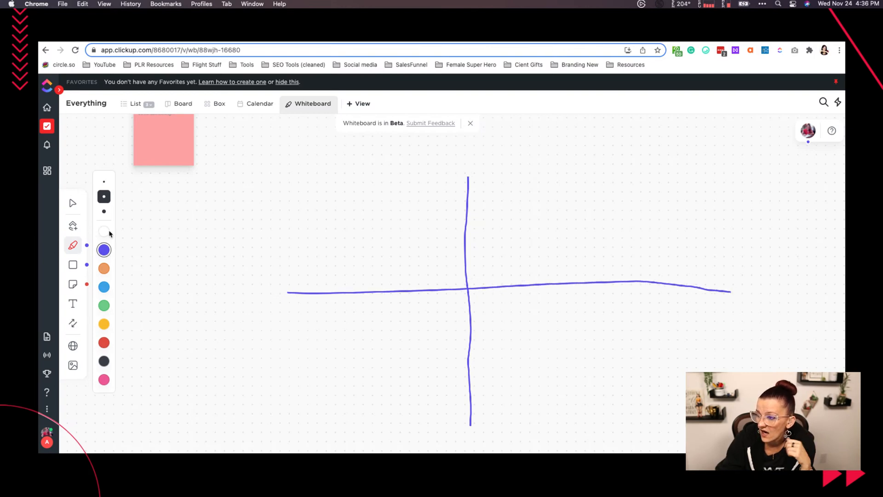
pyautogui.click(73, 203)
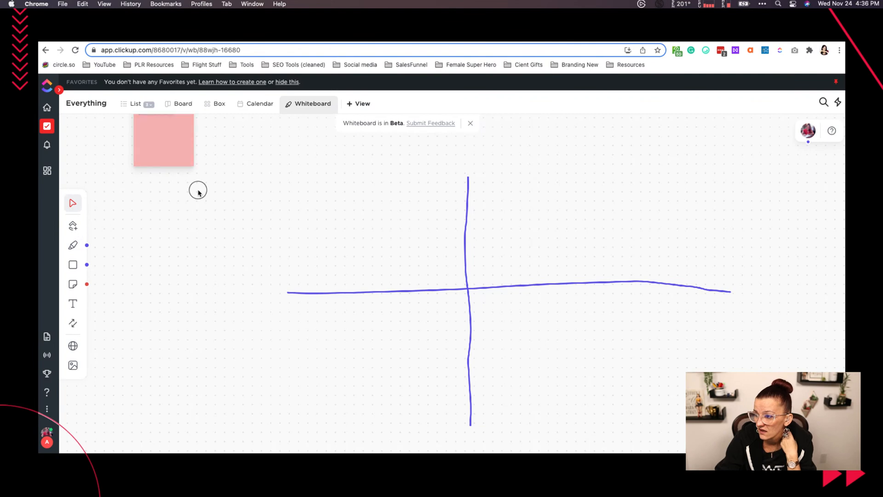
# - Move the red sticky note beside the purple cross and add two more red sticky notes near it
pyautogui.moveTo(169, 158); pyautogui.dragTo(249, 229)
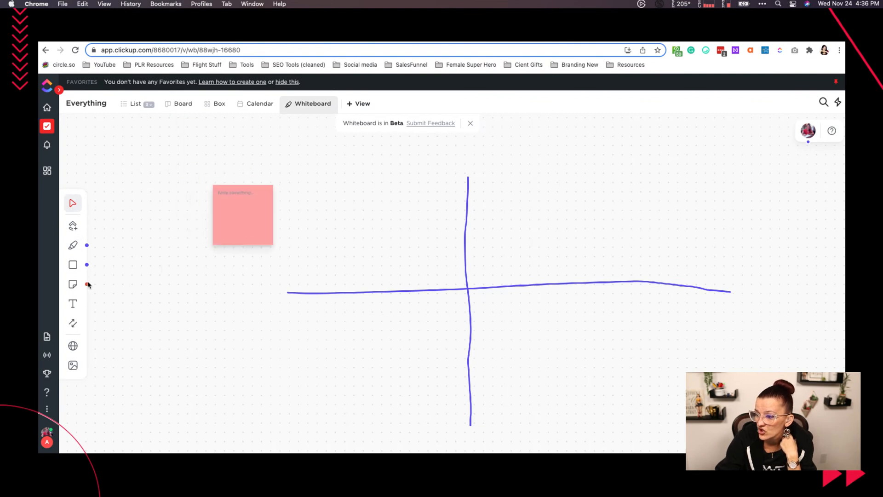
pyautogui.click(73, 283)
pyautogui.click(359, 201)
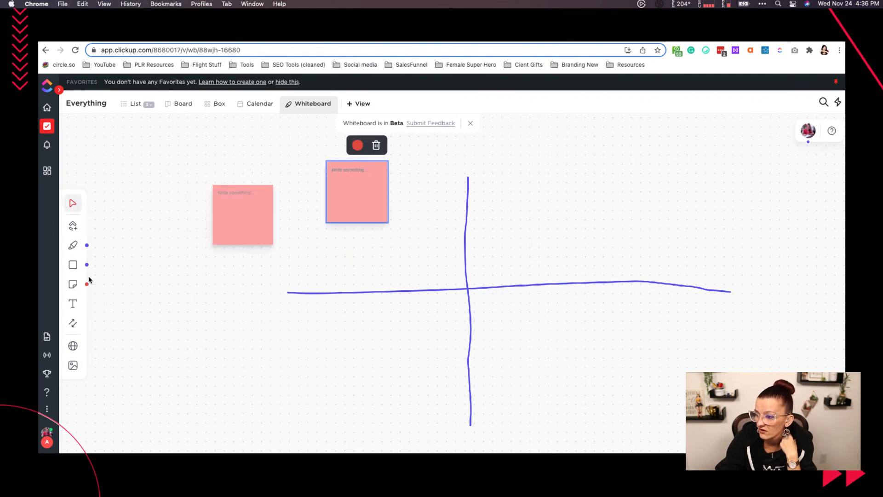
pyautogui.click(72, 285)
pyautogui.click(275, 164)
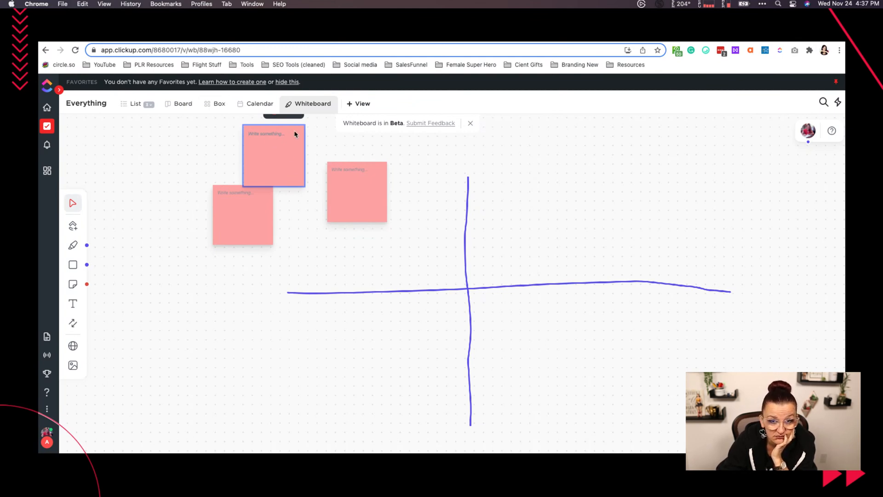
# - Label the three red sticky notes "projects 1", "projects 2" and "projects 3"
pyautogui.write('t')
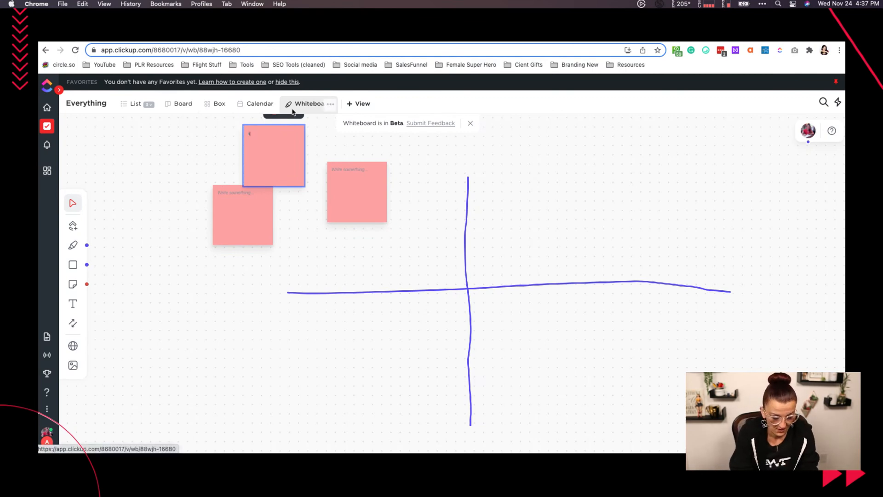
pyautogui.press('BackSpace')
pyautogui.write('projects 1')
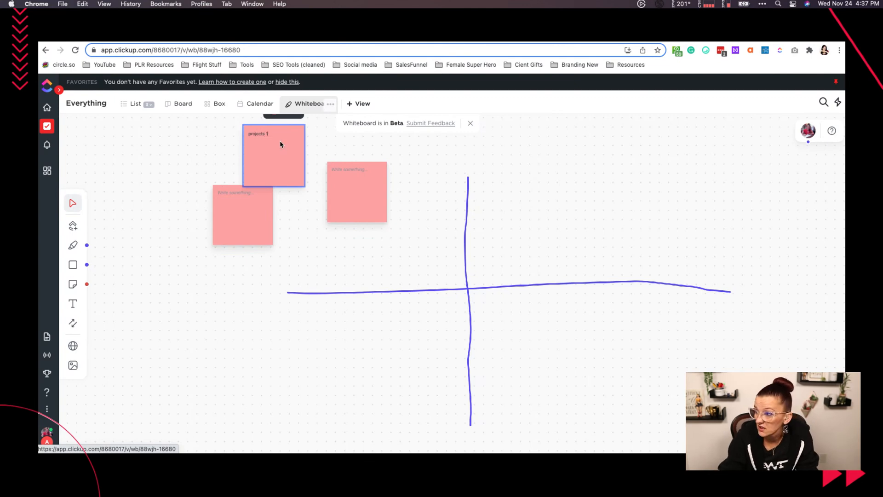
pyautogui.click(254, 204)
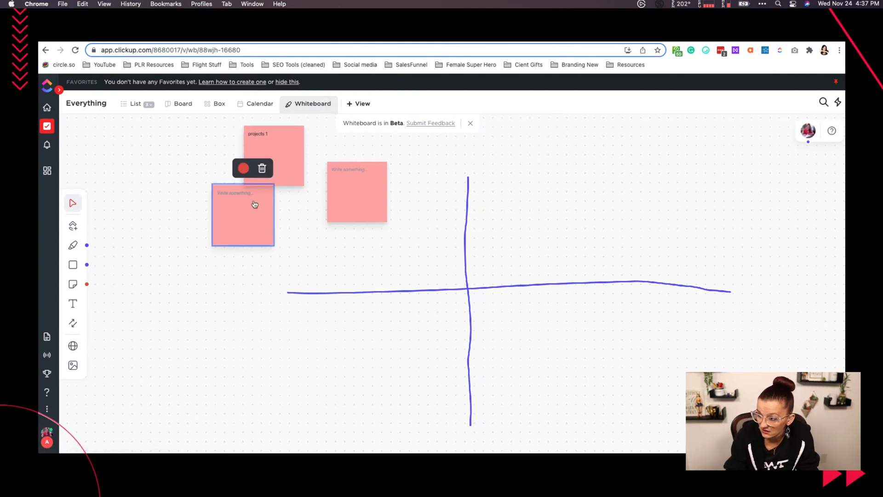
pyautogui.click(245, 194)
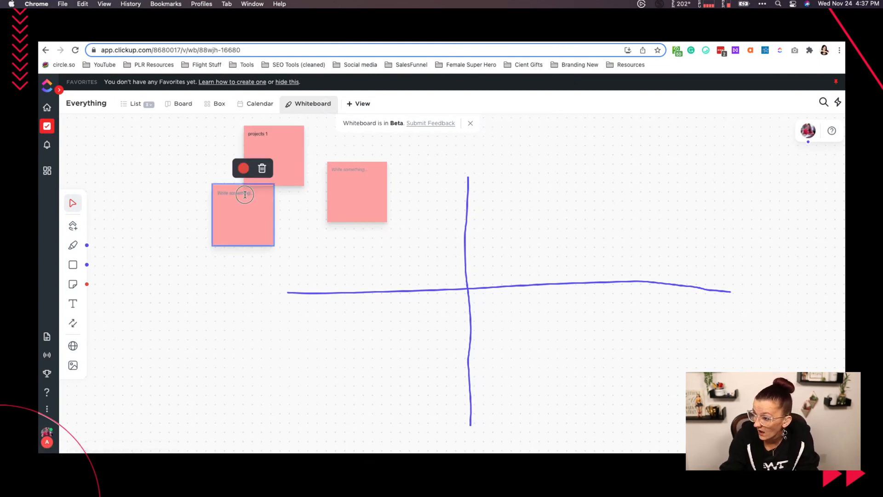
pyautogui.write('projects 2')
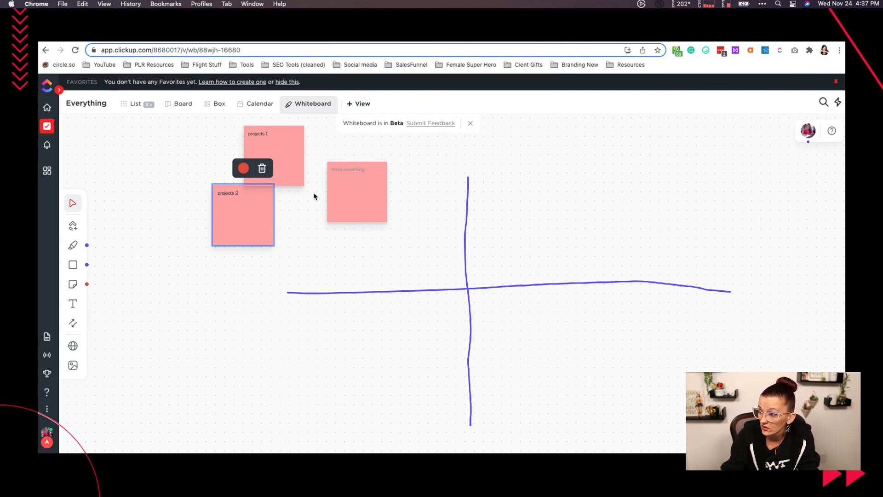
pyautogui.click(347, 172)
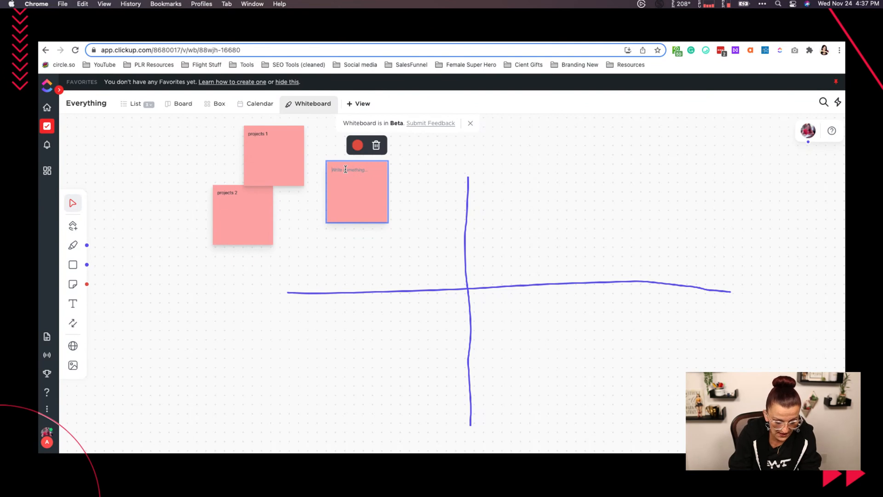
pyautogui.write('projects 3')
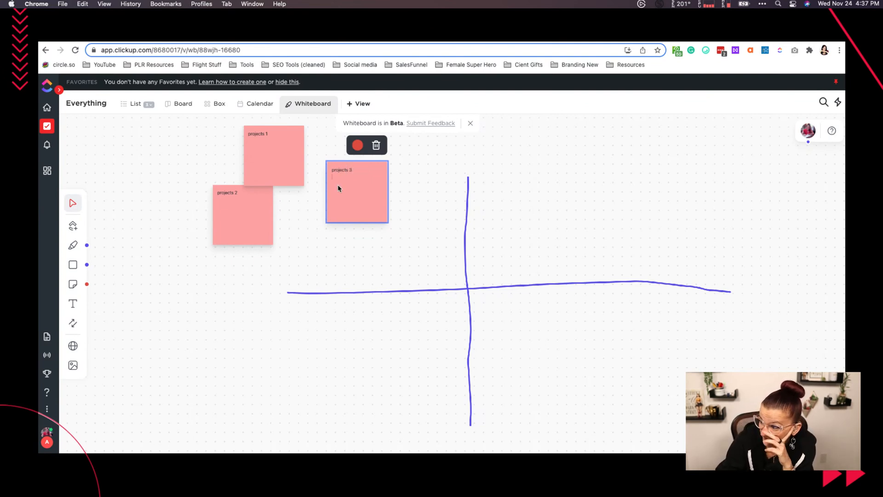
# - Move the "projects 3" sticky note out of the cross's upper-left quadrant to below the "projects 2" note
pyautogui.click(72, 203)
pyautogui.moveTo(351, 195); pyautogui.dragTo(190, 242)
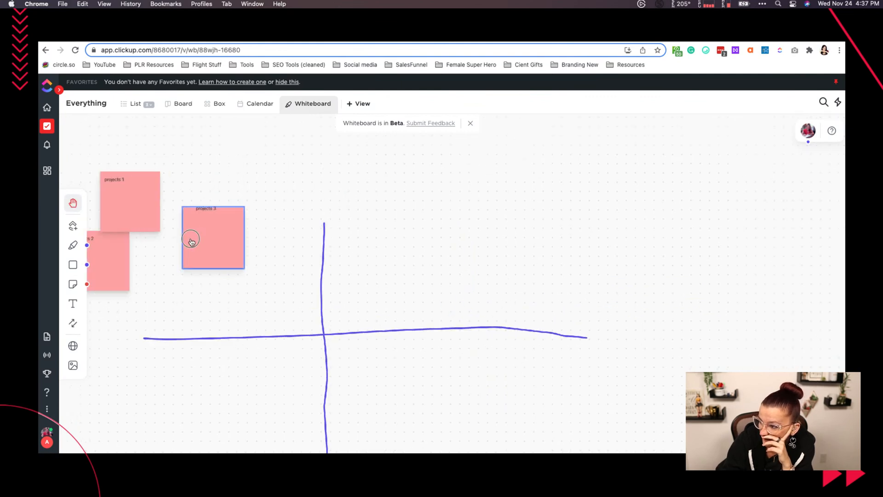
pyautogui.moveTo(302, 281); pyautogui.dragTo(426, 250)
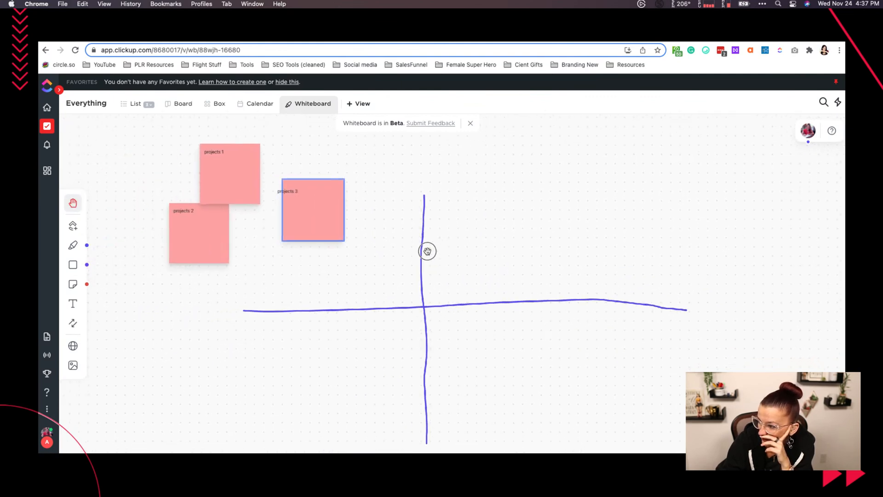
pyautogui.click(73, 203)
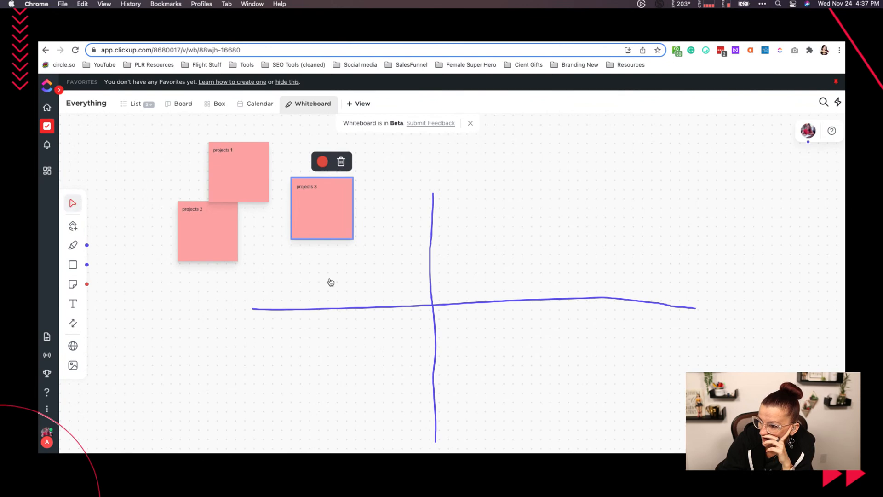
pyautogui.click(367, 290)
pyautogui.moveTo(354, 277); pyautogui.dragTo(412, 290)
pyautogui.click(325, 211)
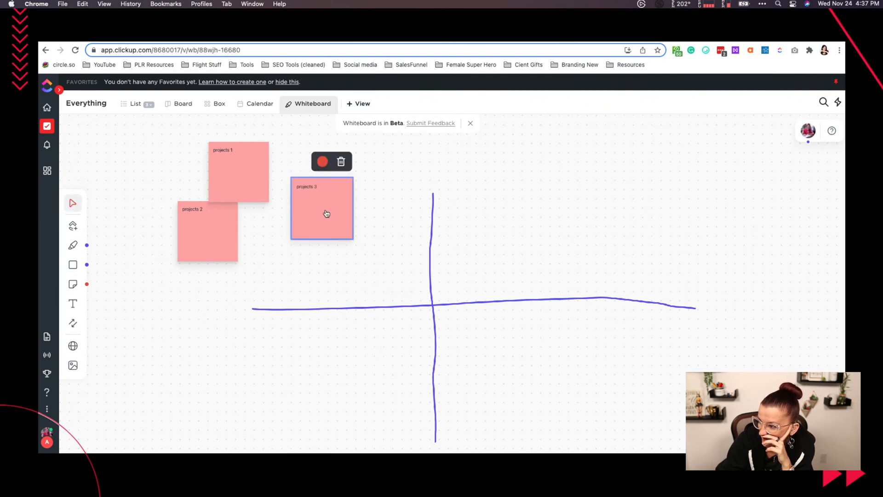
pyautogui.moveTo(325, 210)
pyautogui.mouseDown()
pyautogui.moveTo(243, 286)
pyautogui.moveTo(170, 324)
pyautogui.mouseUp()
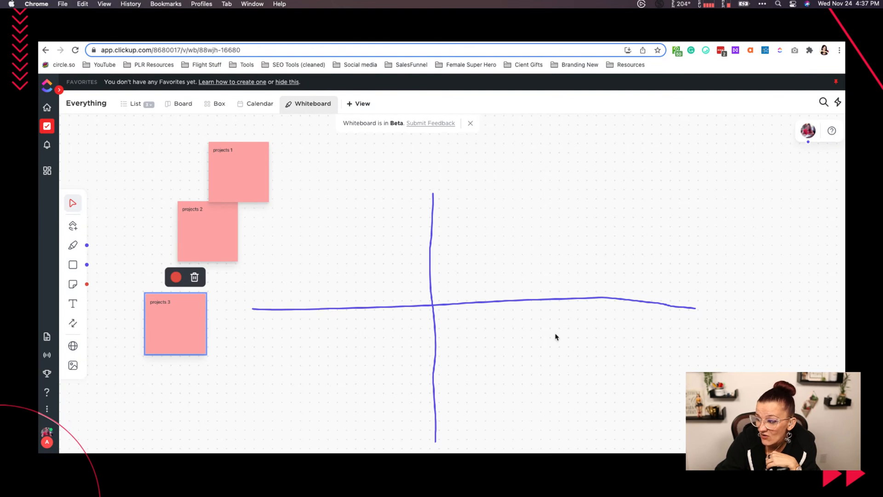
# - Add the text labels "important now" and "important later" above the cross's horizontal line, one in each upper quadrant
pyautogui.click(73, 304)
pyautogui.click(288, 302)
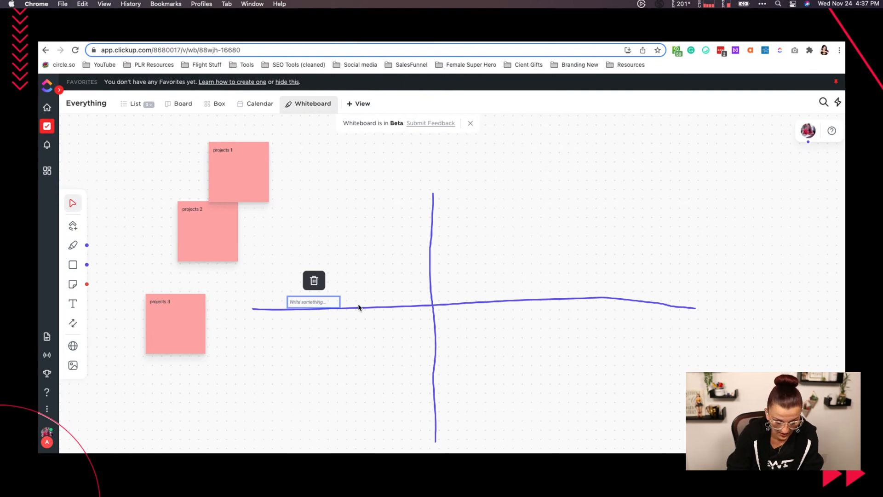
pyautogui.write('important now')
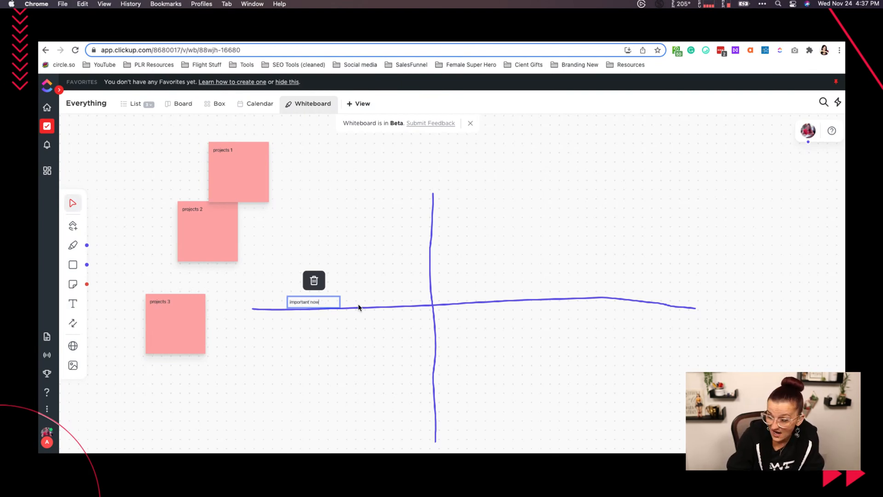
pyautogui.click(504, 296)
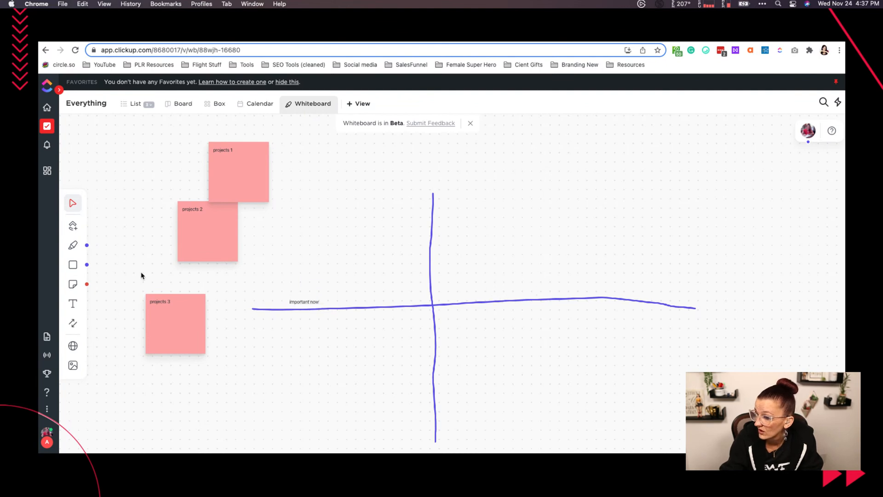
pyautogui.click(72, 304)
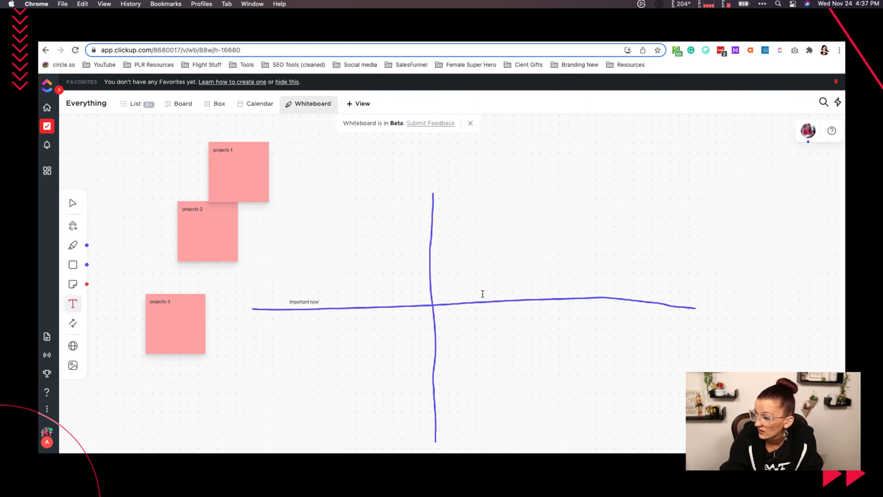
pyautogui.click(482, 294)
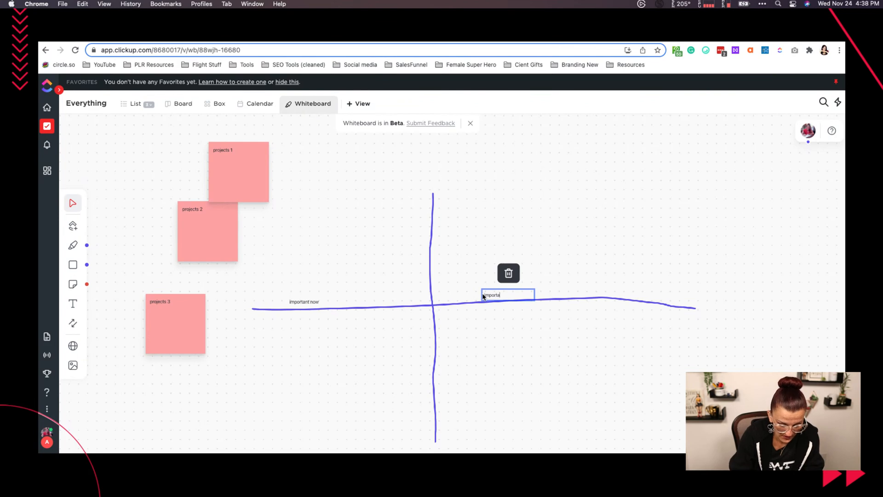
pyautogui.write('important later')
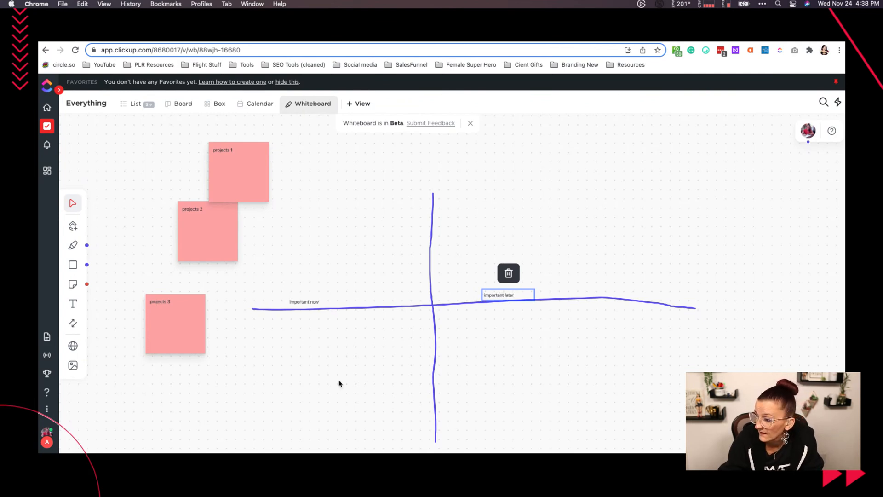
pyautogui.click(300, 384)
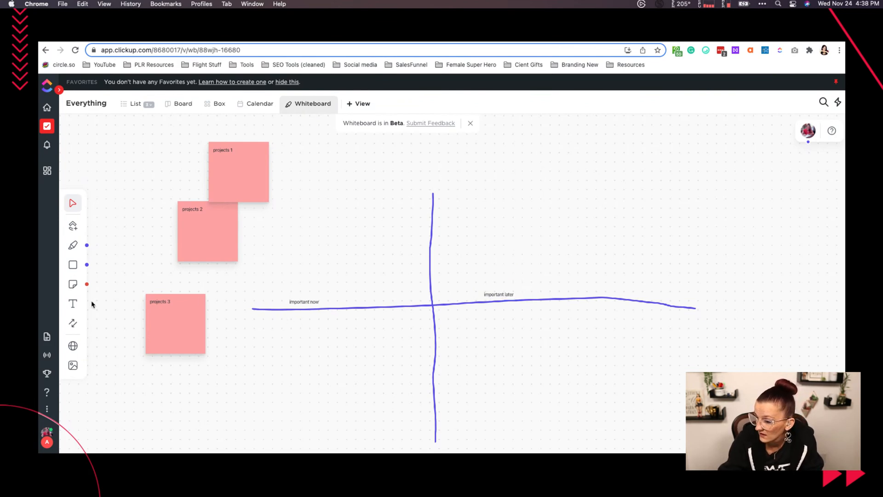
# - Add the text labels "not important now" and "not importnat later" below the horizontal line, one in each lower quadrant
pyautogui.click(72, 304)
pyautogui.click(294, 322)
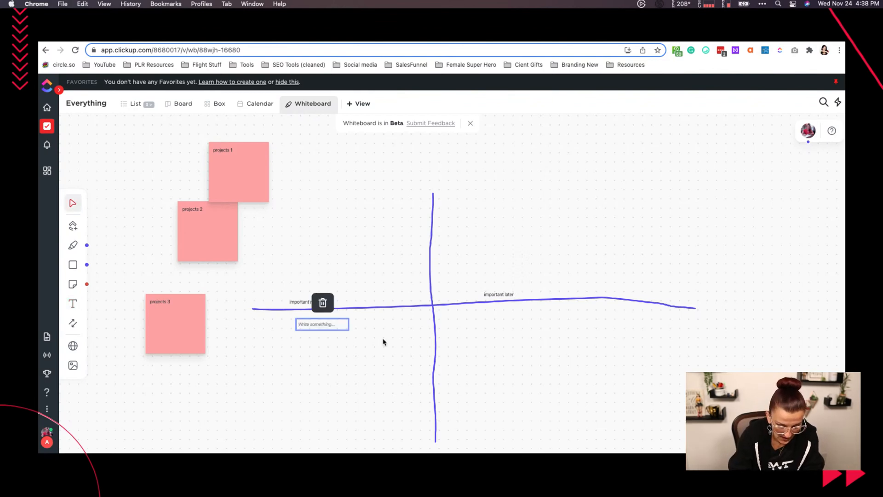
pyautogui.write('not important')
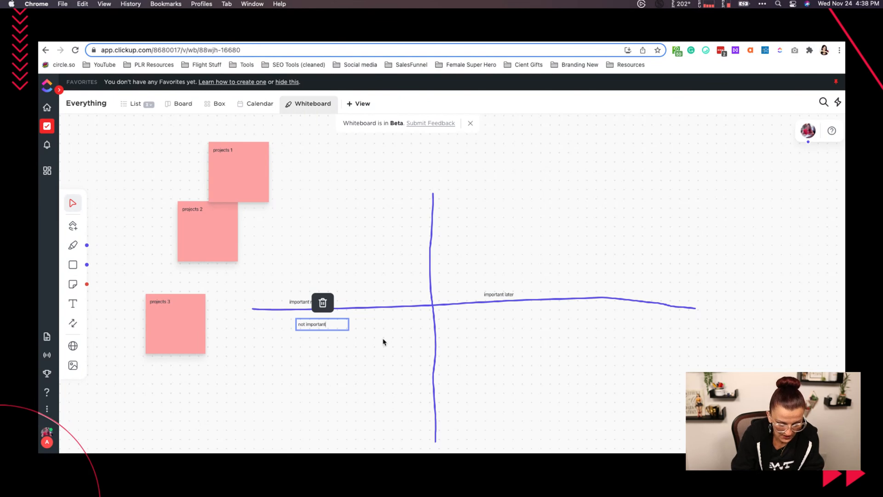
pyautogui.write(' now')
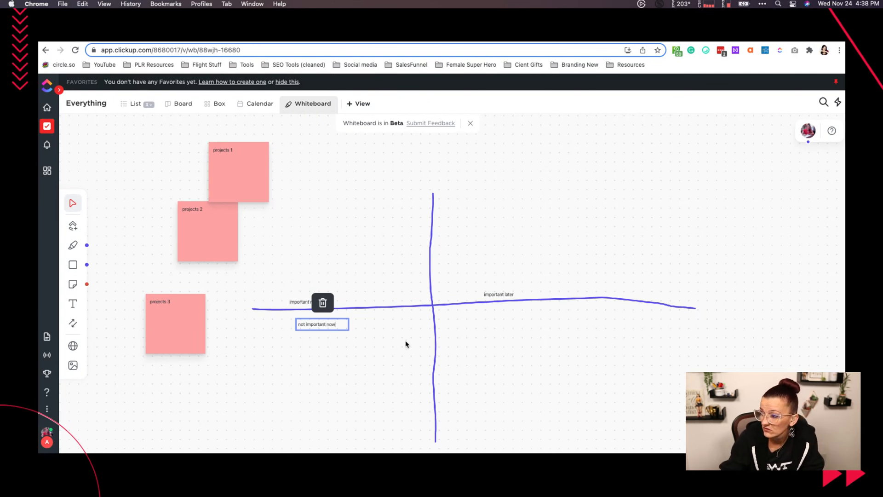
pyautogui.click(80, 305)
pyautogui.click(494, 317)
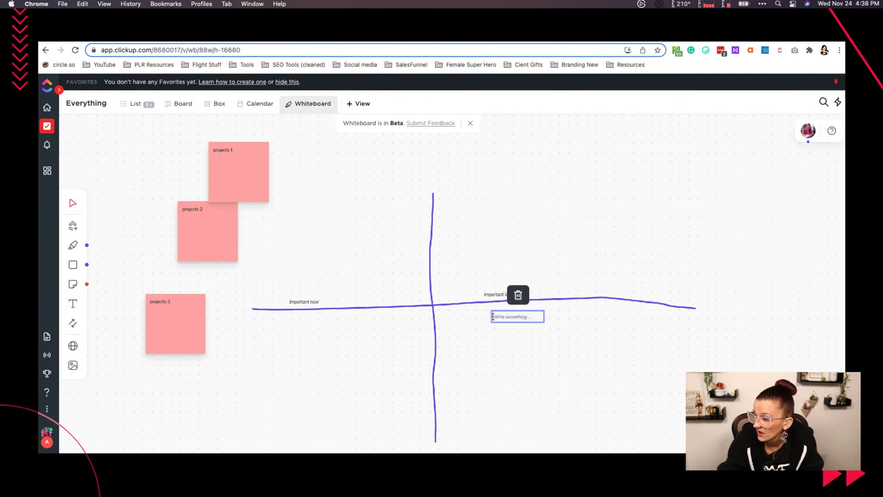
pyautogui.write('not importnat later')
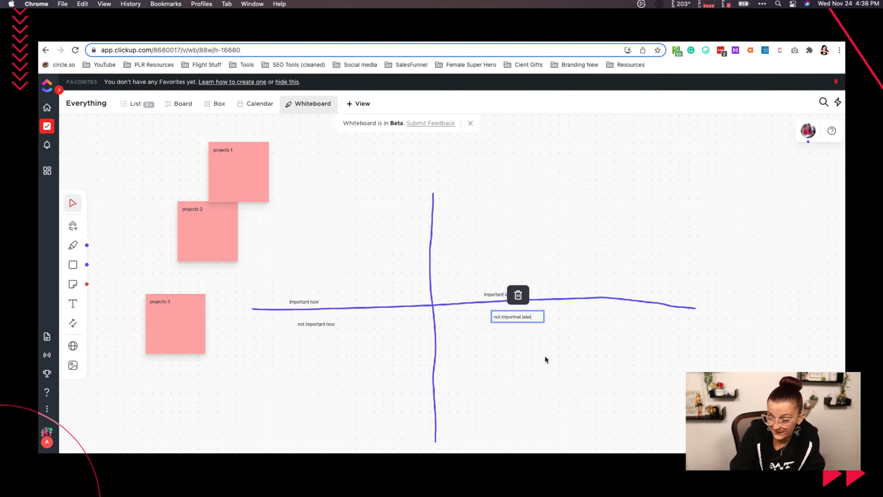
pyautogui.click(364, 400)
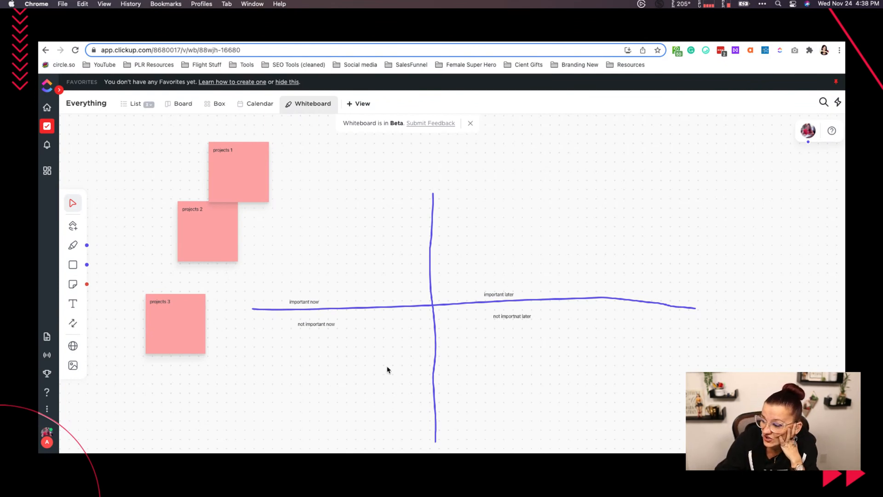
# - Move the "projects 1" note into the lower-right quadrant and the "projects 3" note into the lower-left quadrant
pyautogui.click(227, 167)
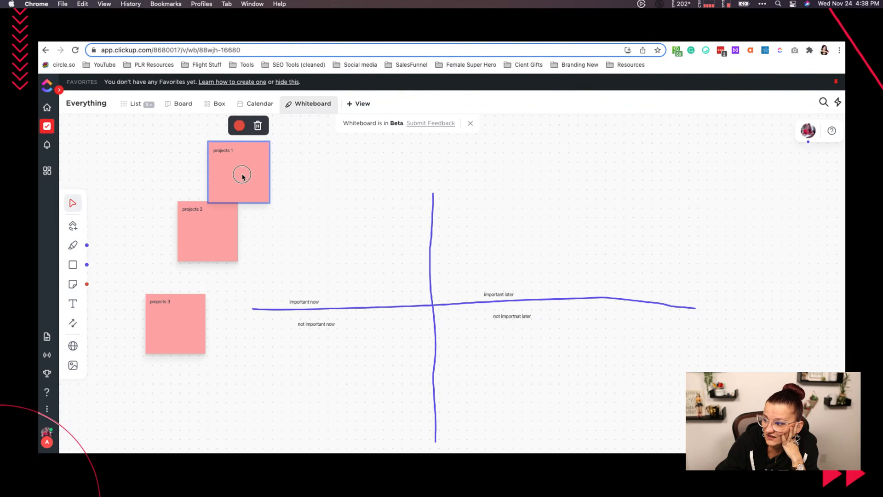
pyautogui.click(72, 203)
pyautogui.click(72, 203)
pyautogui.moveTo(226, 178); pyautogui.dragTo(487, 365)
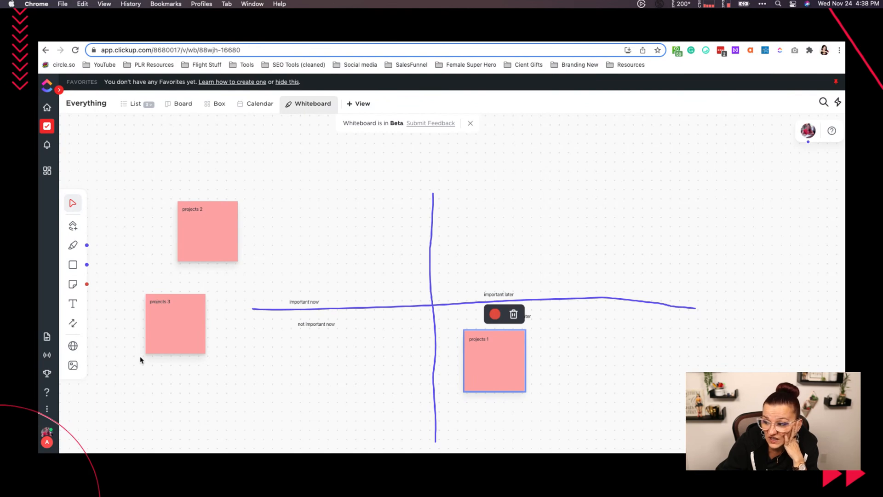
pyautogui.moveTo(174, 325); pyautogui.dragTo(292, 367)
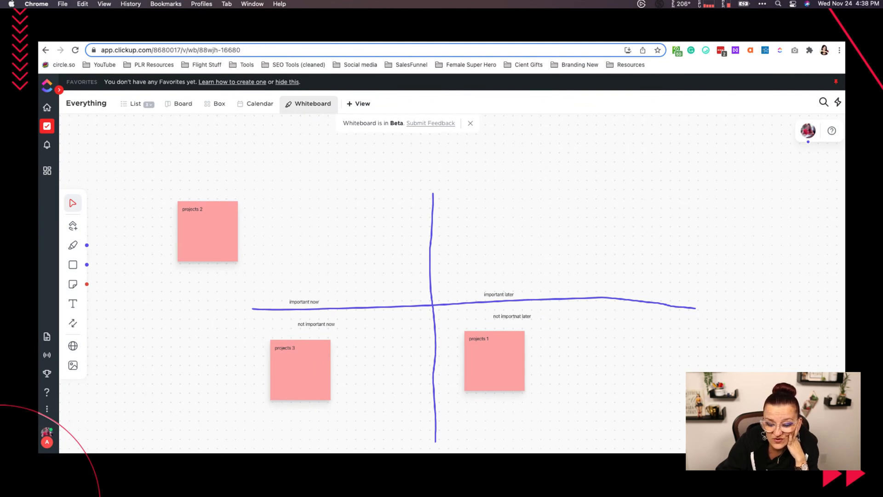
# - Move the "projects 2" sticky note into the "important later" quadrant
pyautogui.click(202, 229)
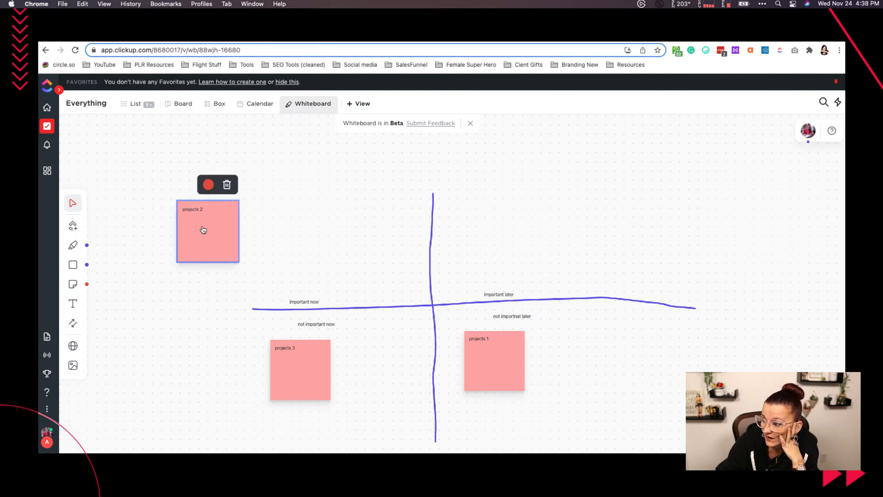
pyautogui.doubleClick(213, 226)
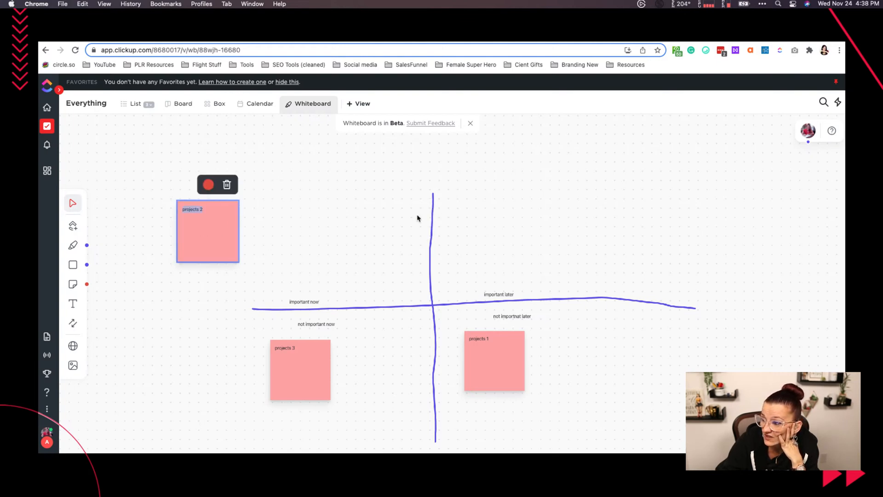
pyautogui.click(182, 278)
pyautogui.click(192, 231)
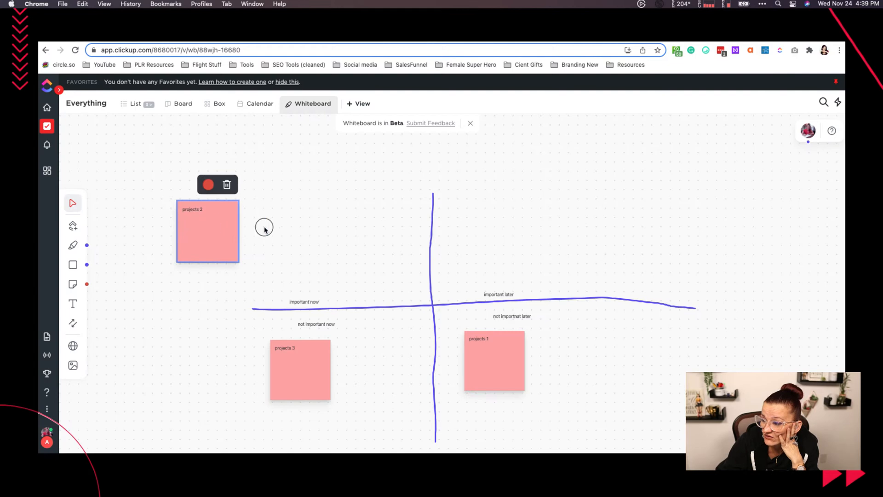
pyautogui.moveTo(222, 230); pyautogui.dragTo(556, 228)
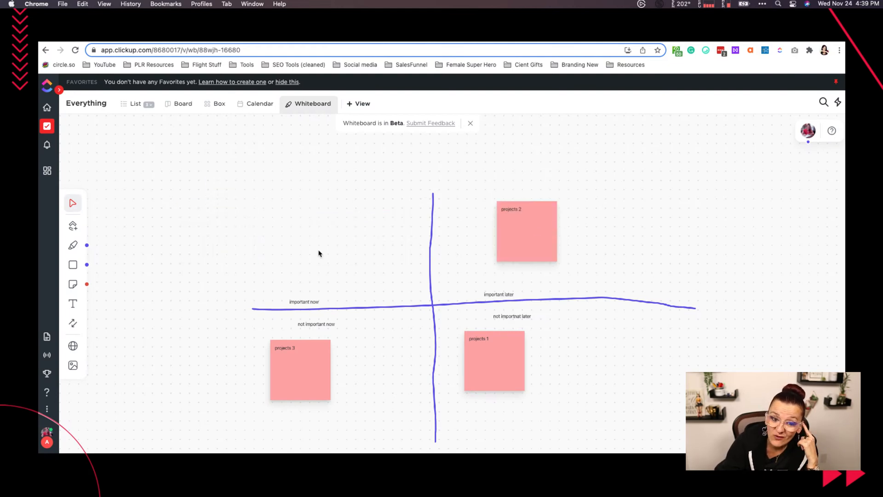